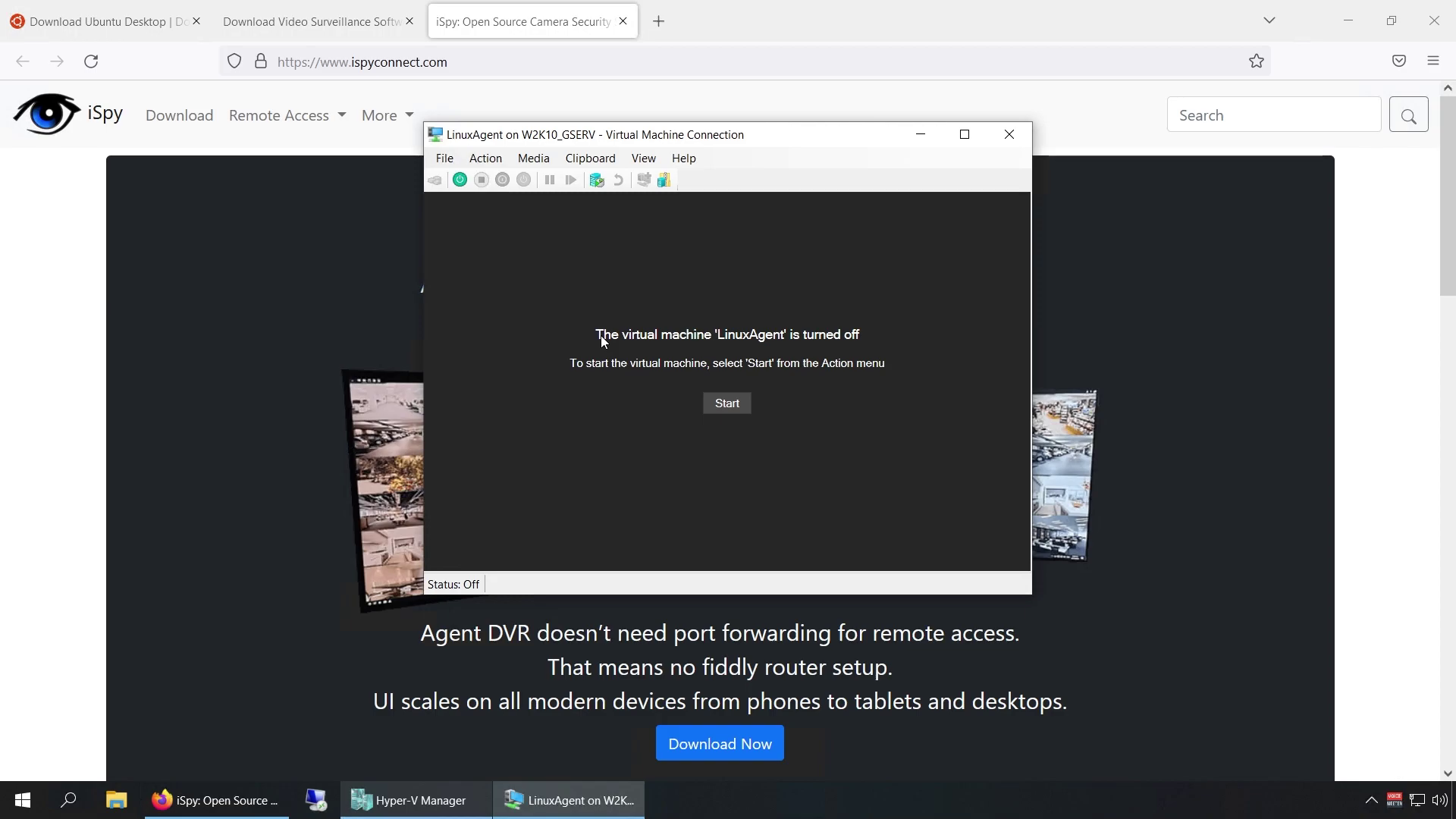
Bring Firefox in front of the VM window and scroll through the Agent DVR homepage features.
left_click(186, 376)
scroll(189, 380, "down", 9)
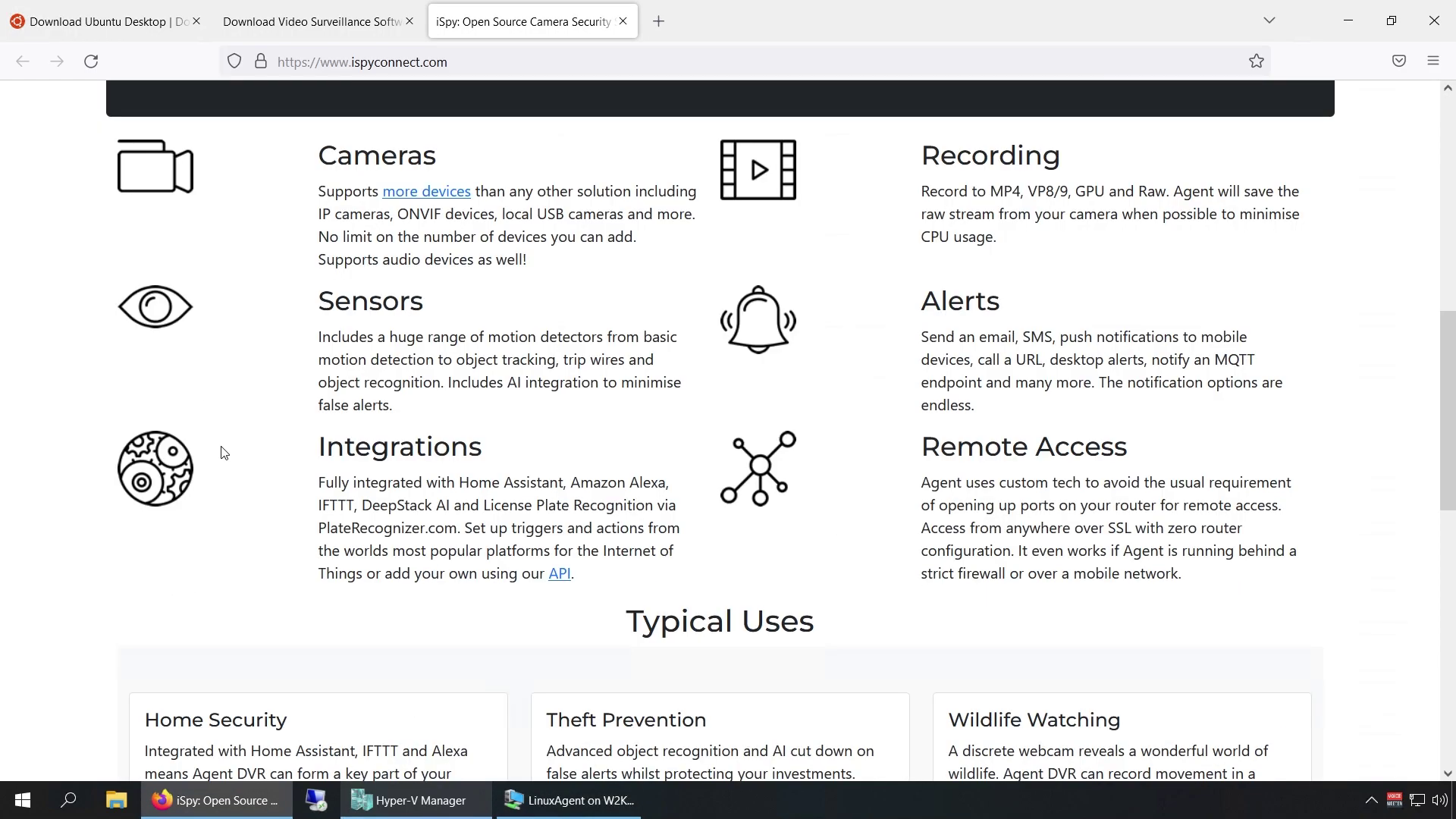
scroll(228, 455, "down", 5)
scroll(247, 461, "down", 4)
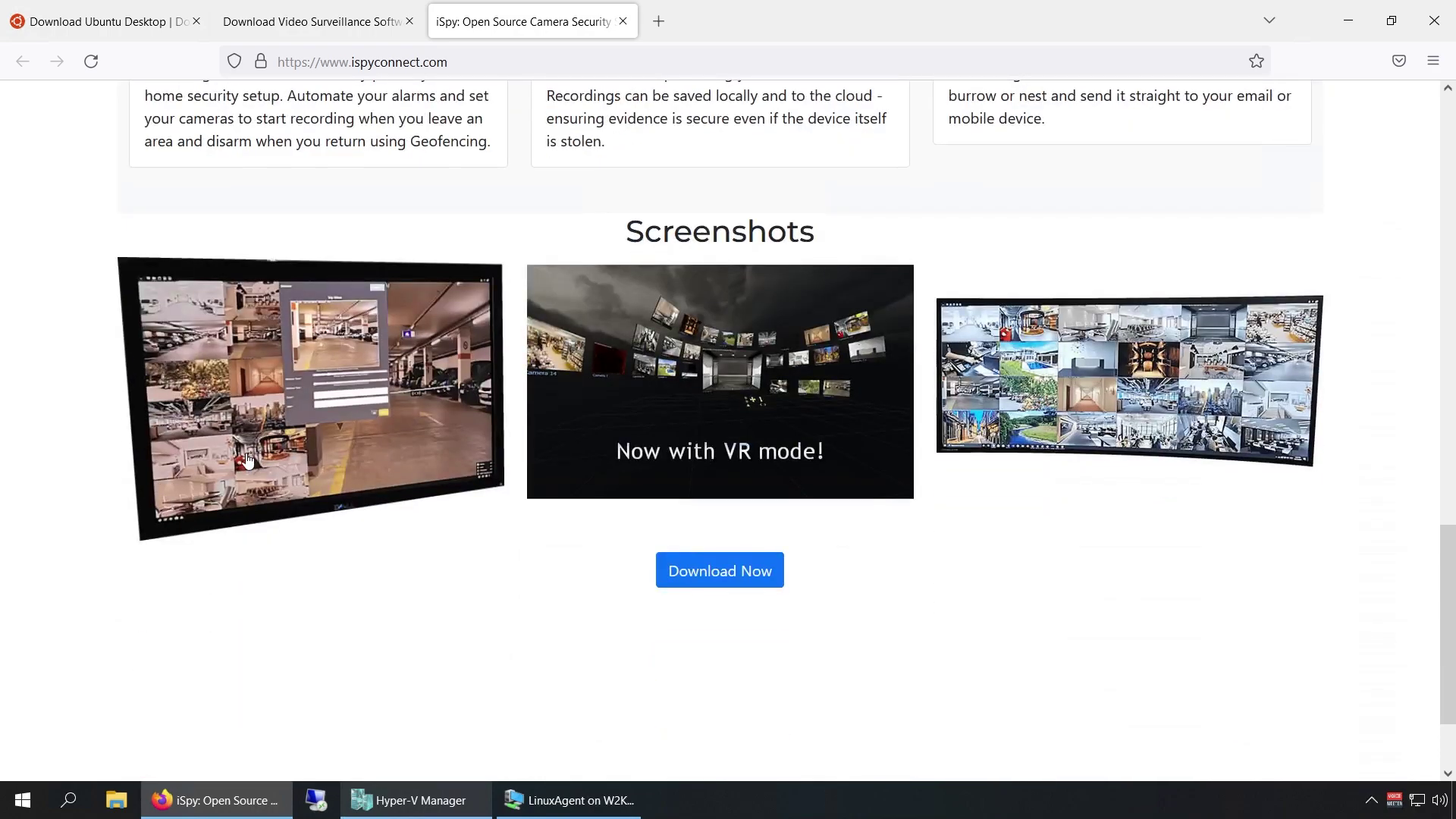
scroll(265, 481, "up", 18)
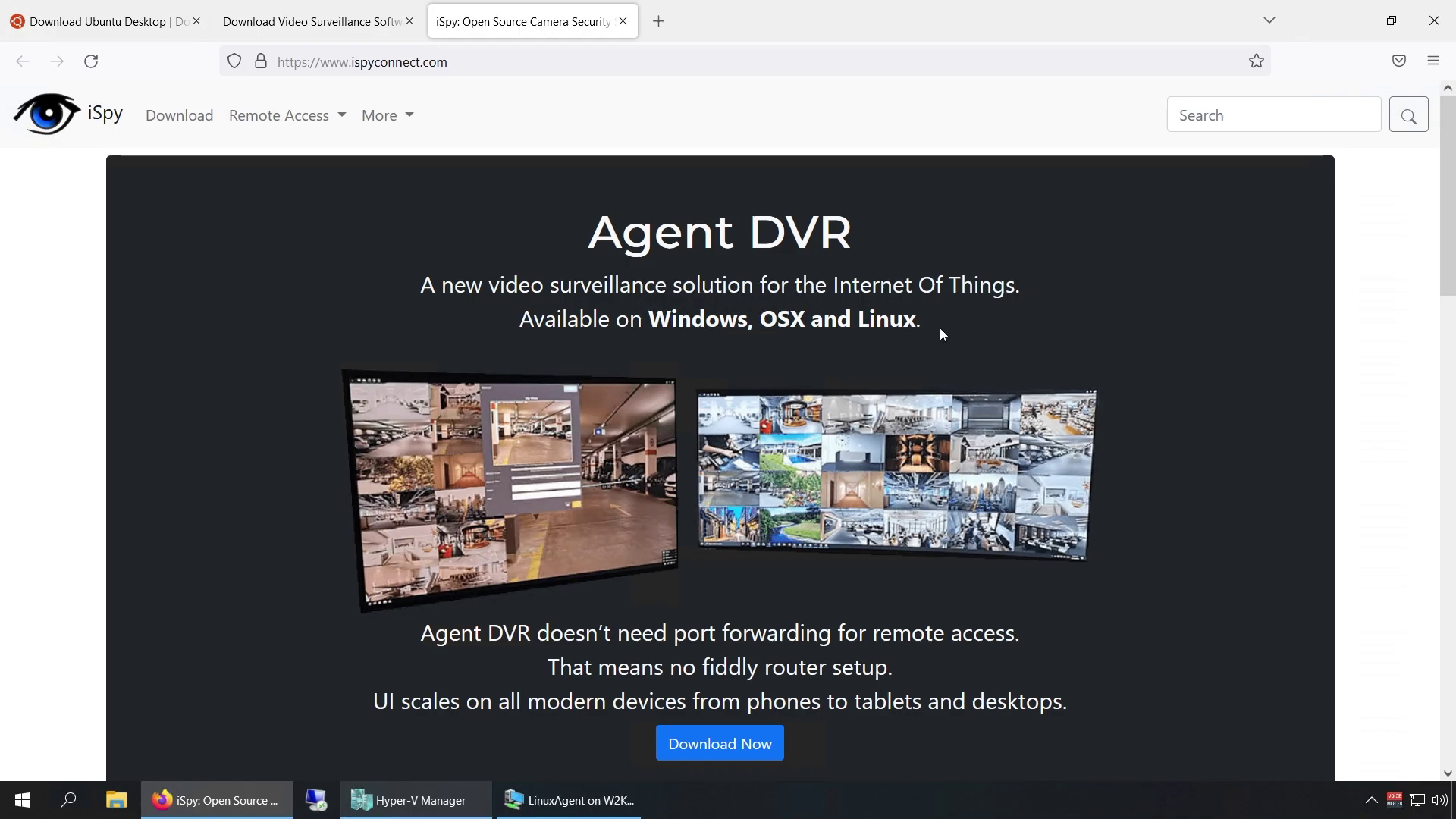
scroll(1049, 589, "down", 1)
scroll(1049, 589, "down", 4)
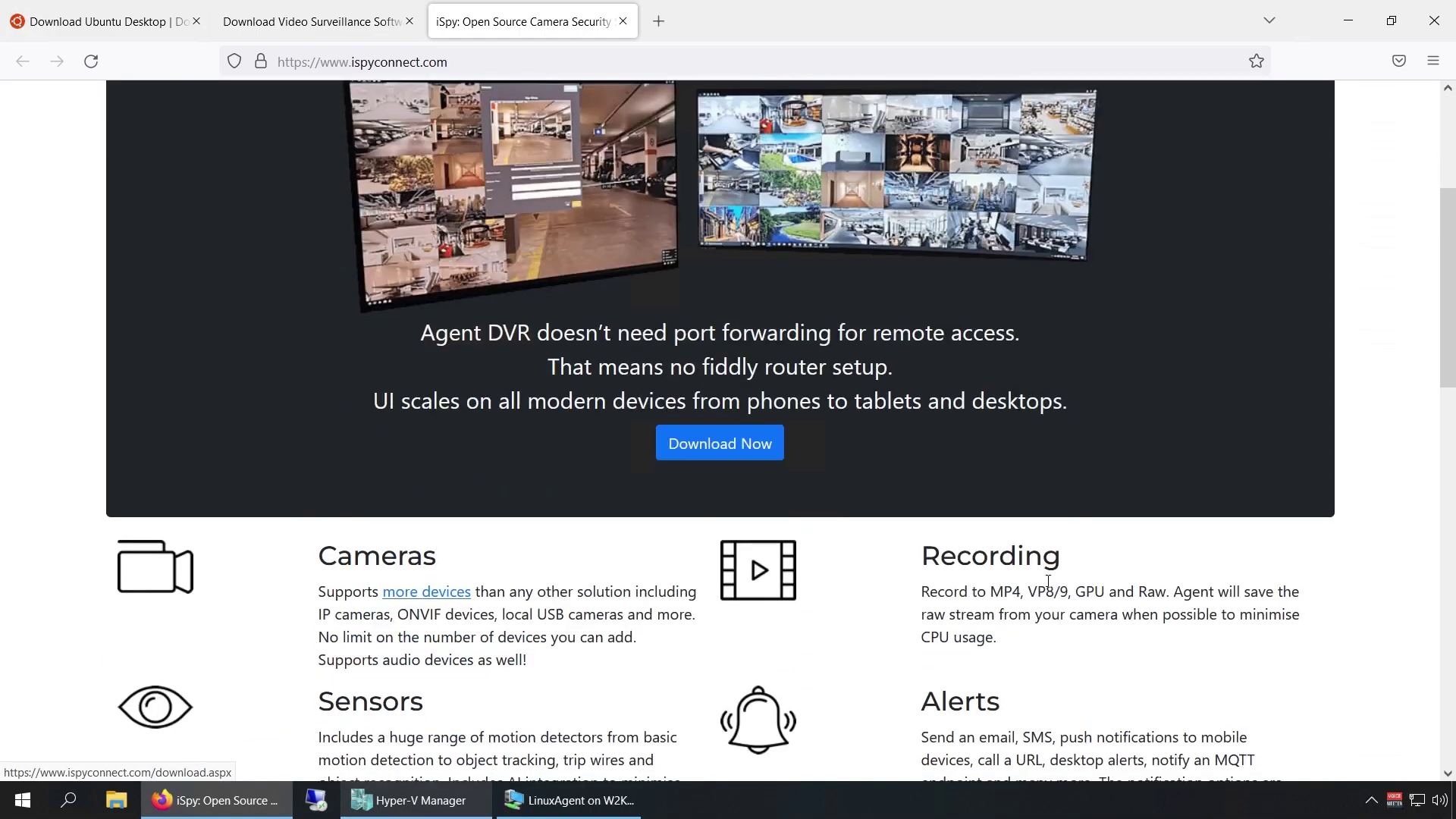
scroll(1049, 589, "up", 4)
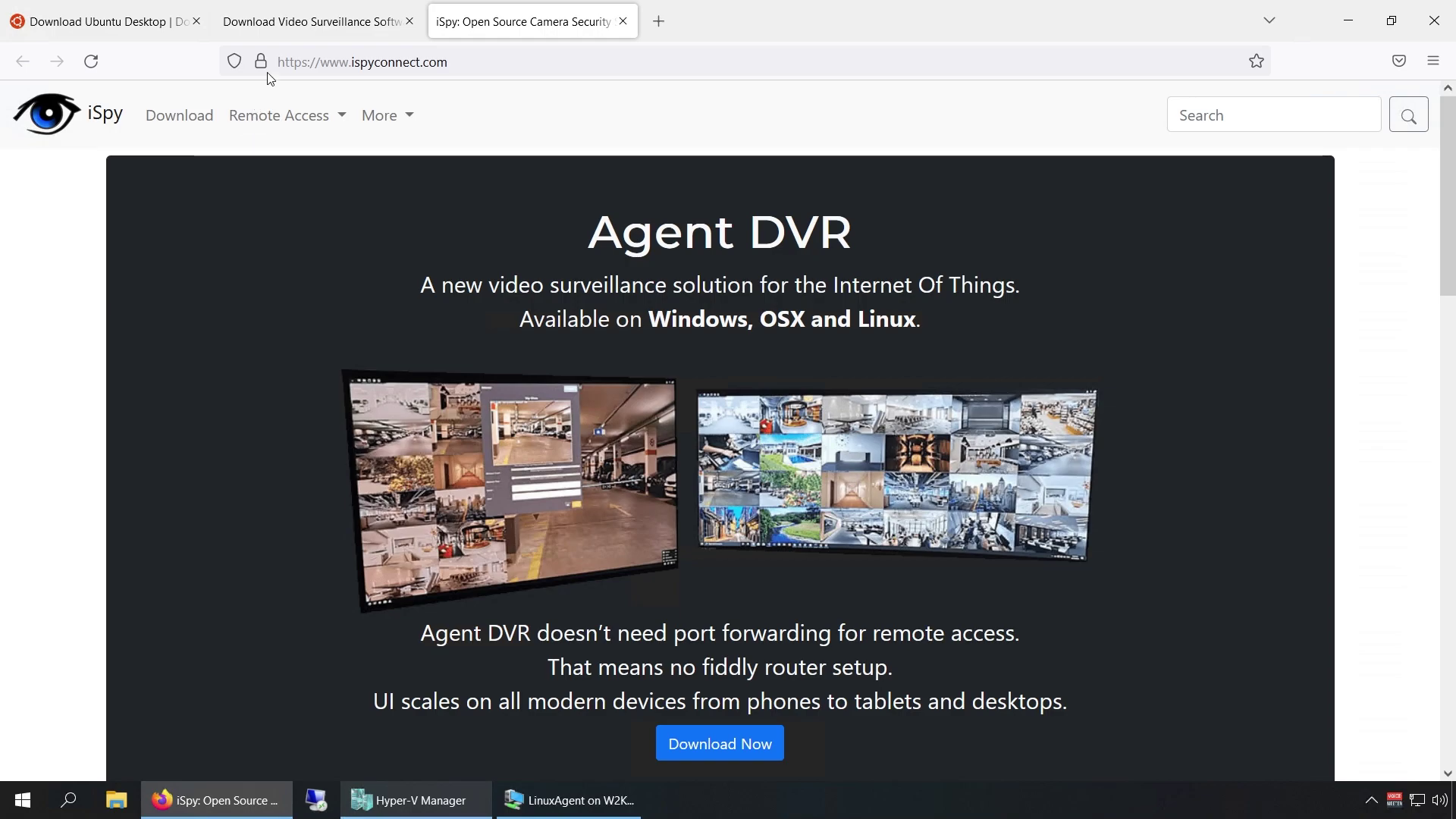
Show the Agent DVR Linux/macOS/RPi install instructions and highlight the curl command and Ubuntu 20+ note.
left_click(374, 25)
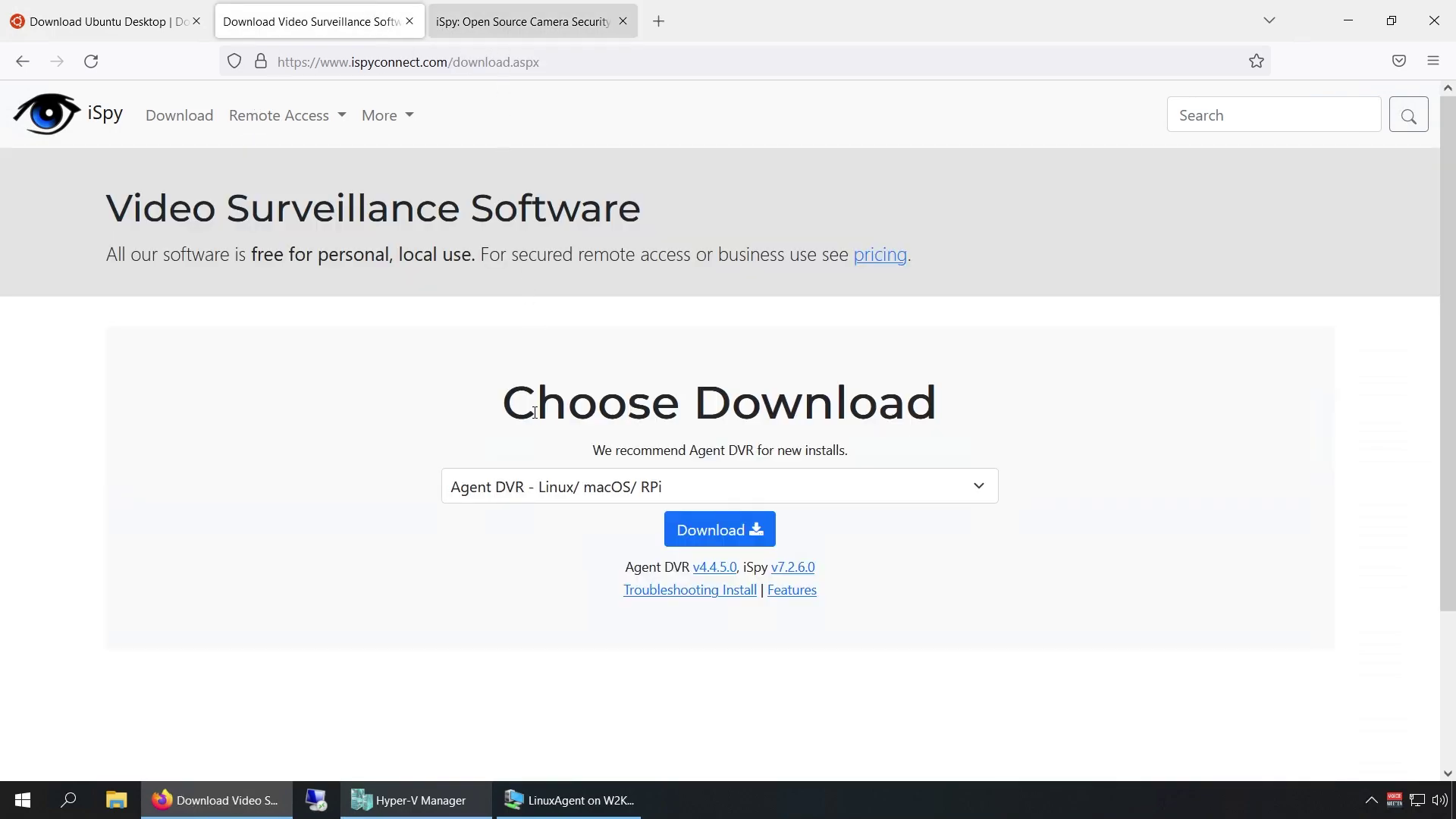
left_click(701, 531)
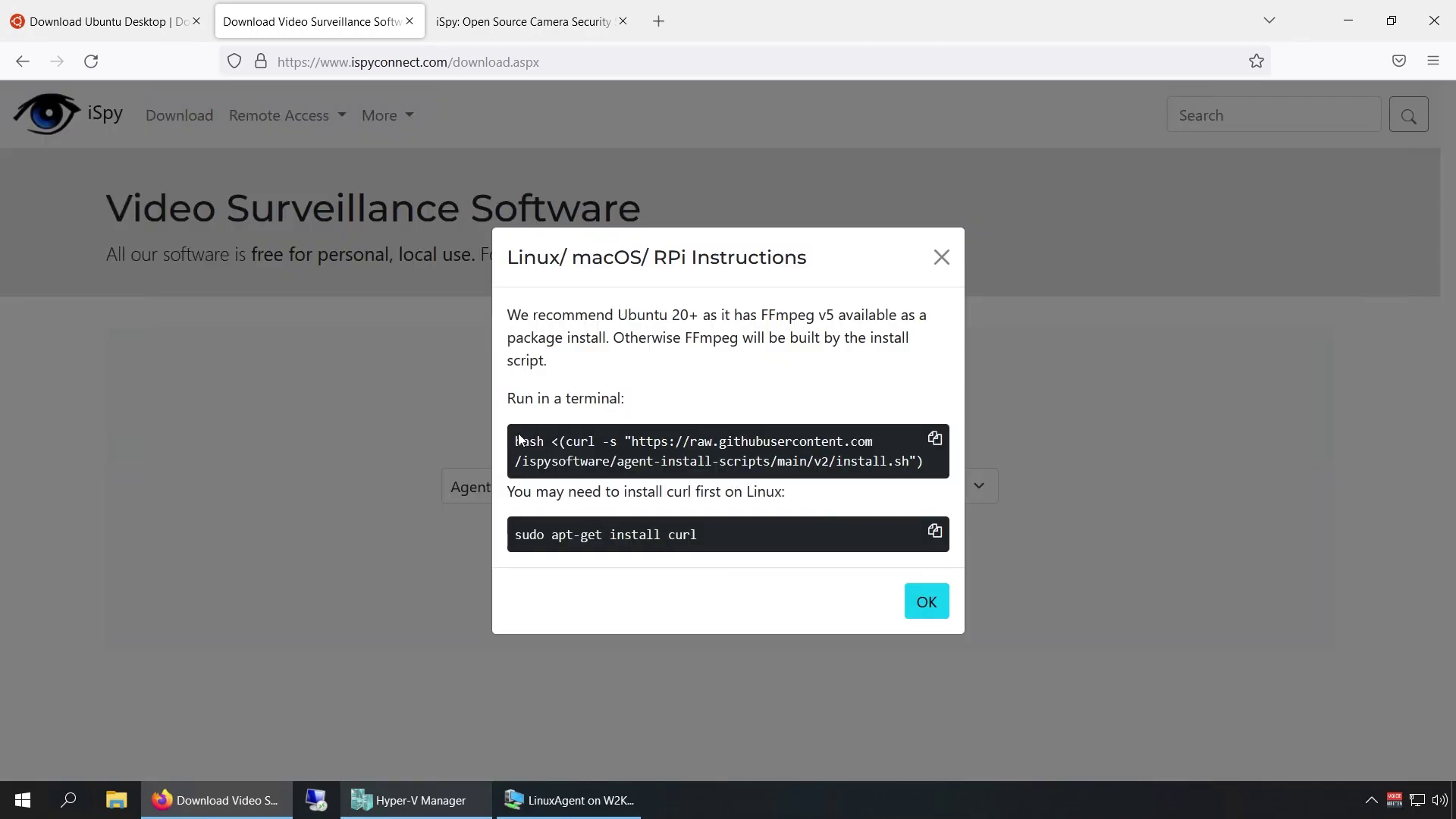
left_click_drag(515, 441, 927, 464)
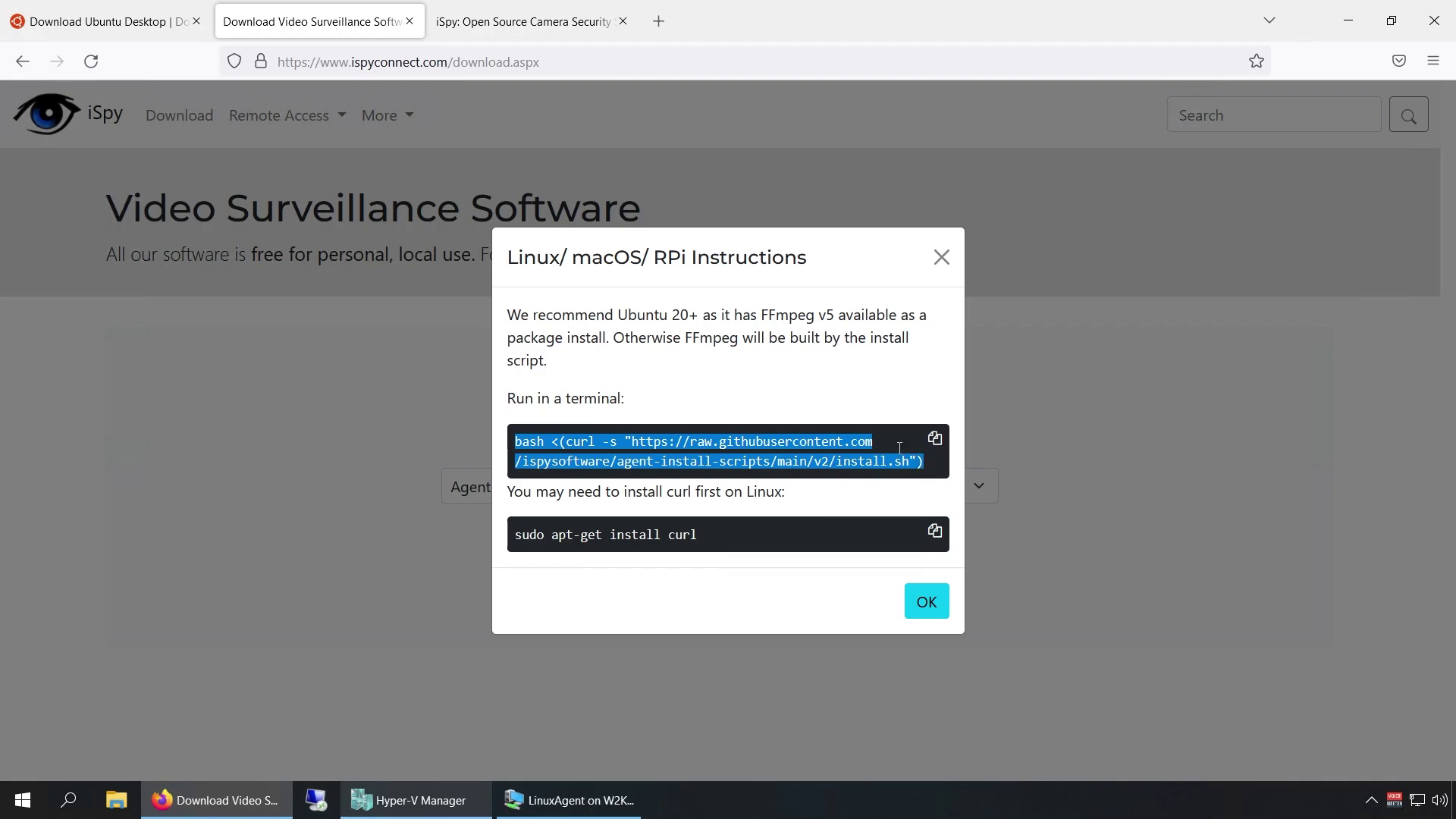
left_click(715, 343)
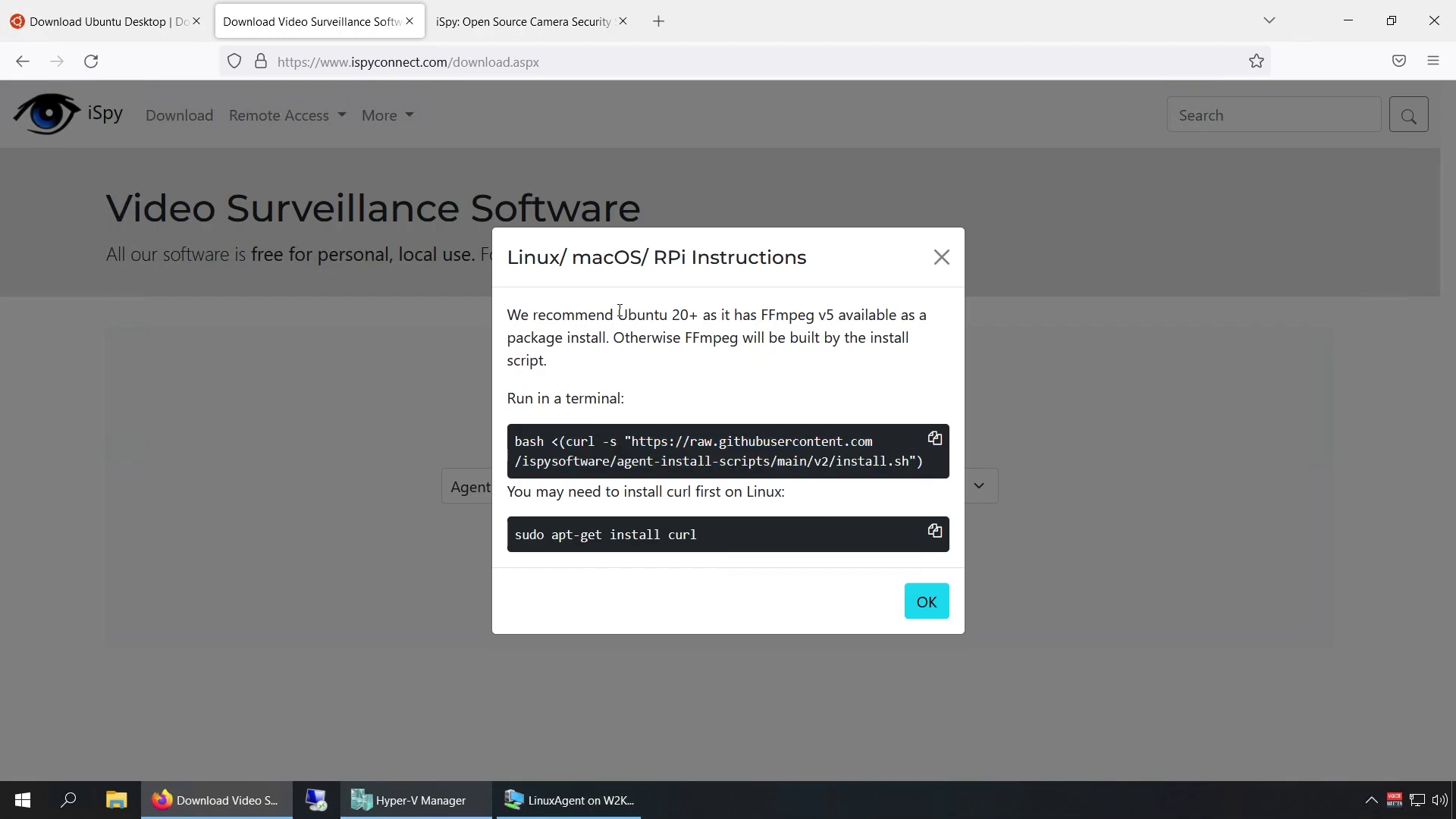
left_click_drag(620, 312, 697, 319)
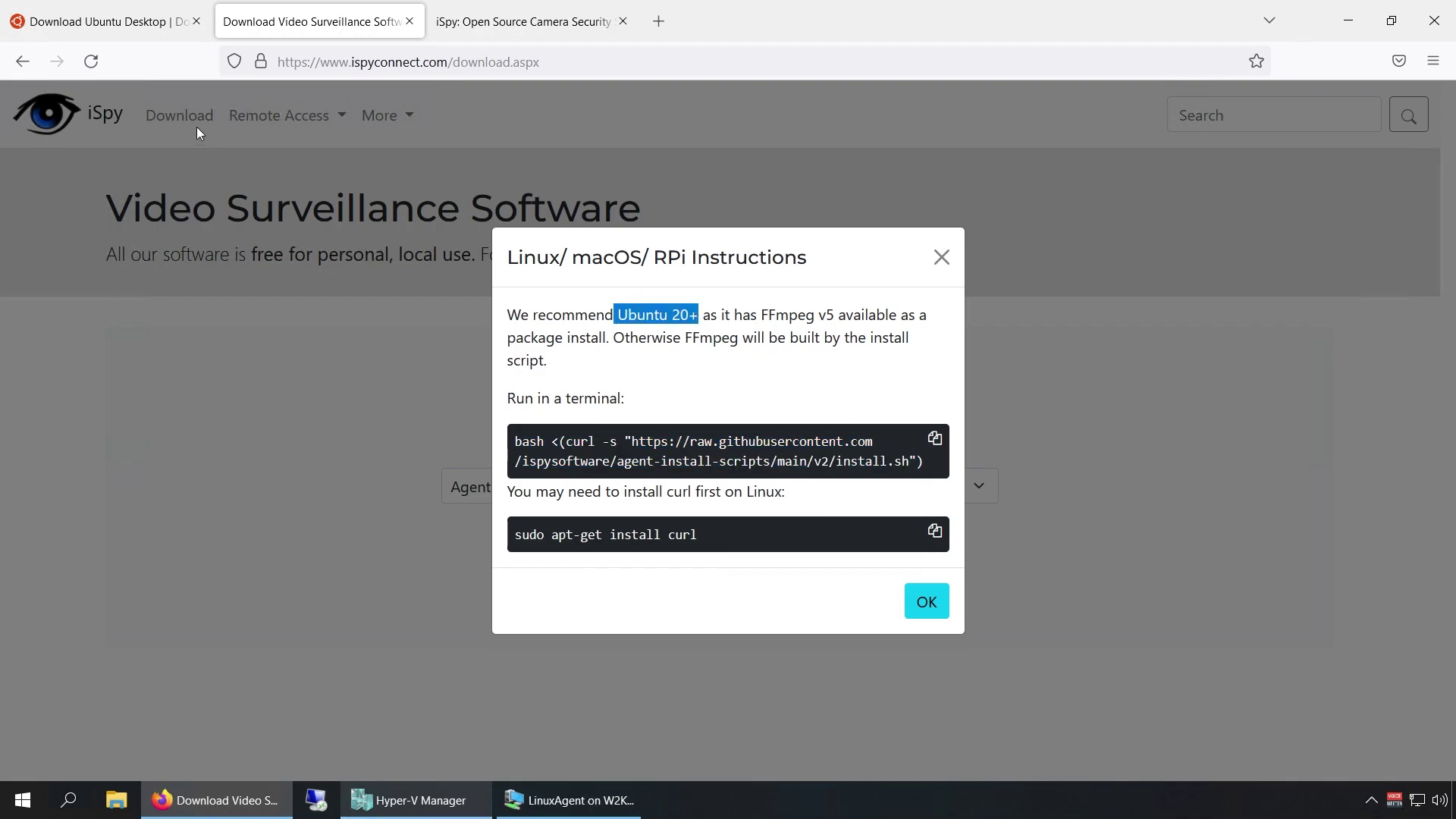
On the Ubuntu Desktop download page, highlight 22.04.1 LTS and its April 2027 support end.
left_click(113, 30)
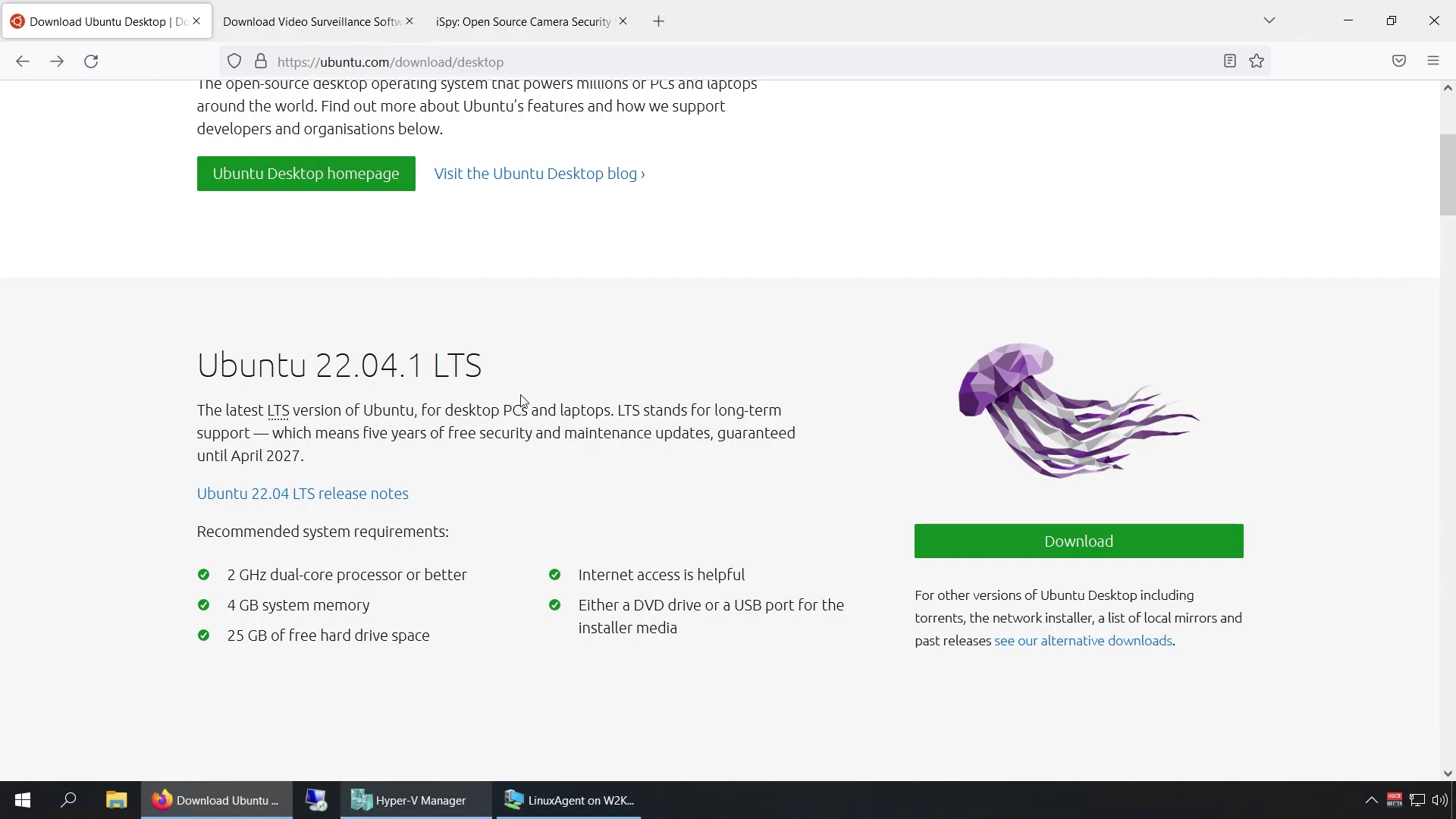
scroll(523, 402, "up", 4)
scroll(810, 471, "down", 2)
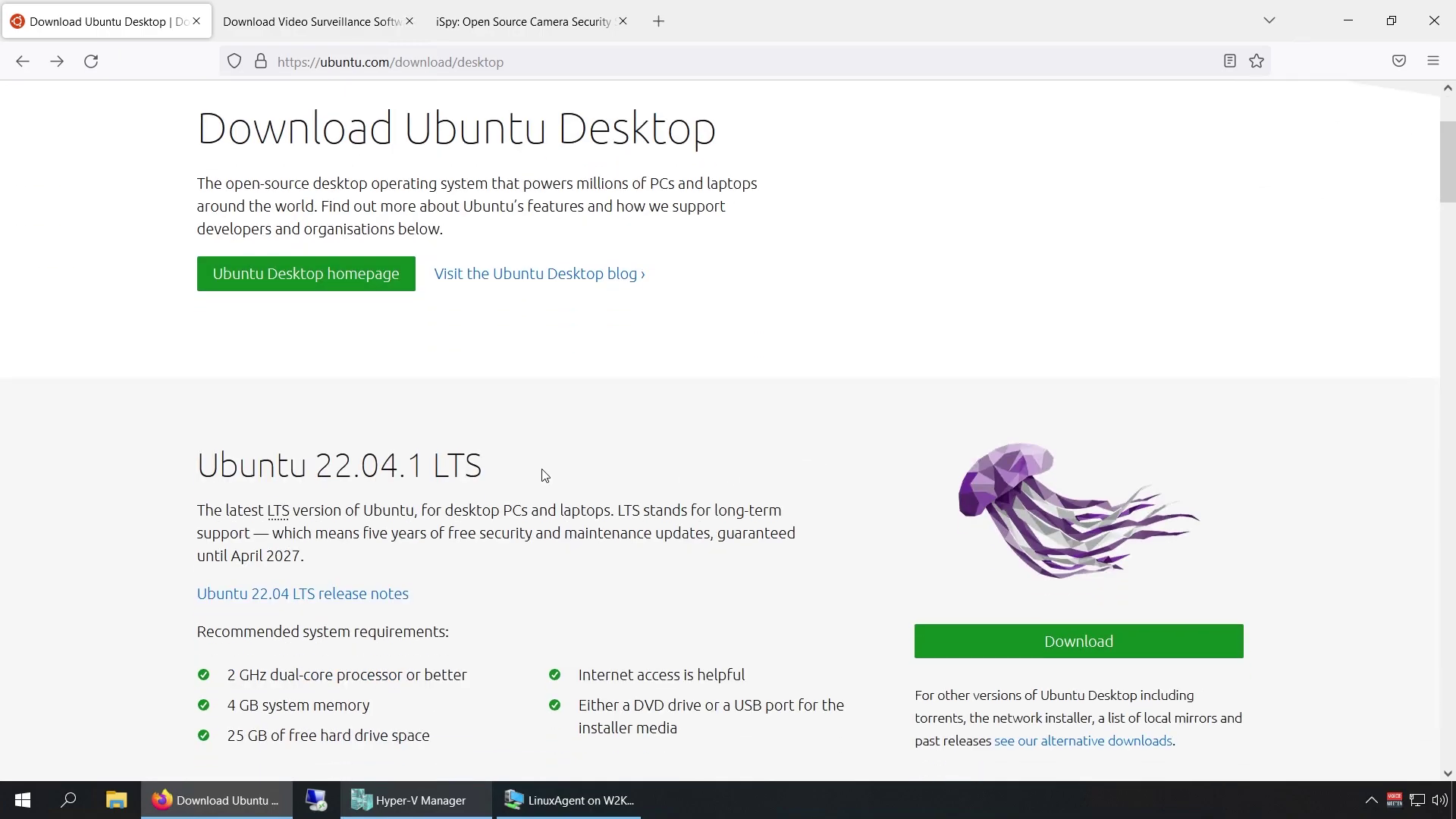
left_click_drag(484, 464, 315, 464)
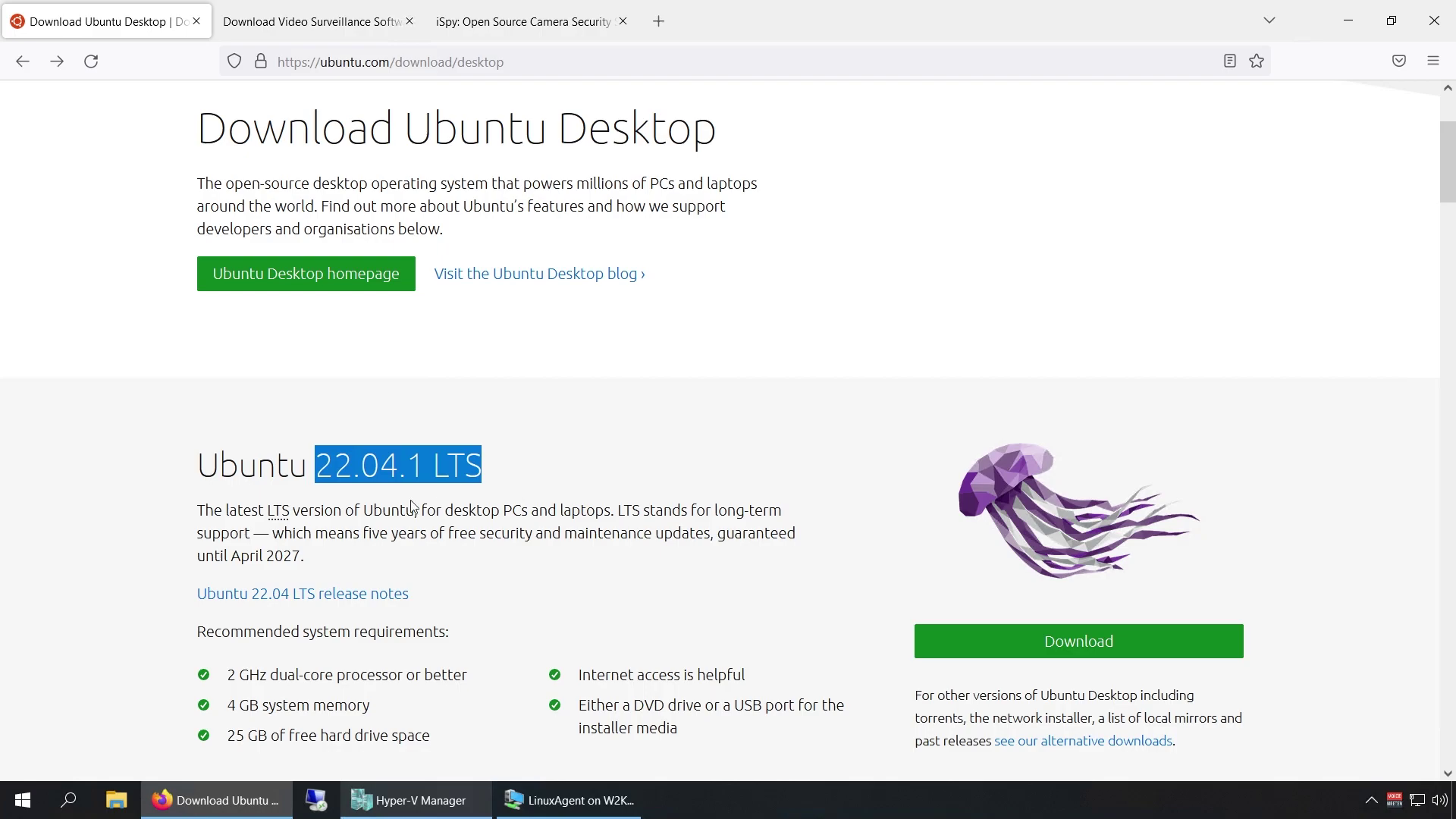
left_click_drag(325, 558, 255, 557)
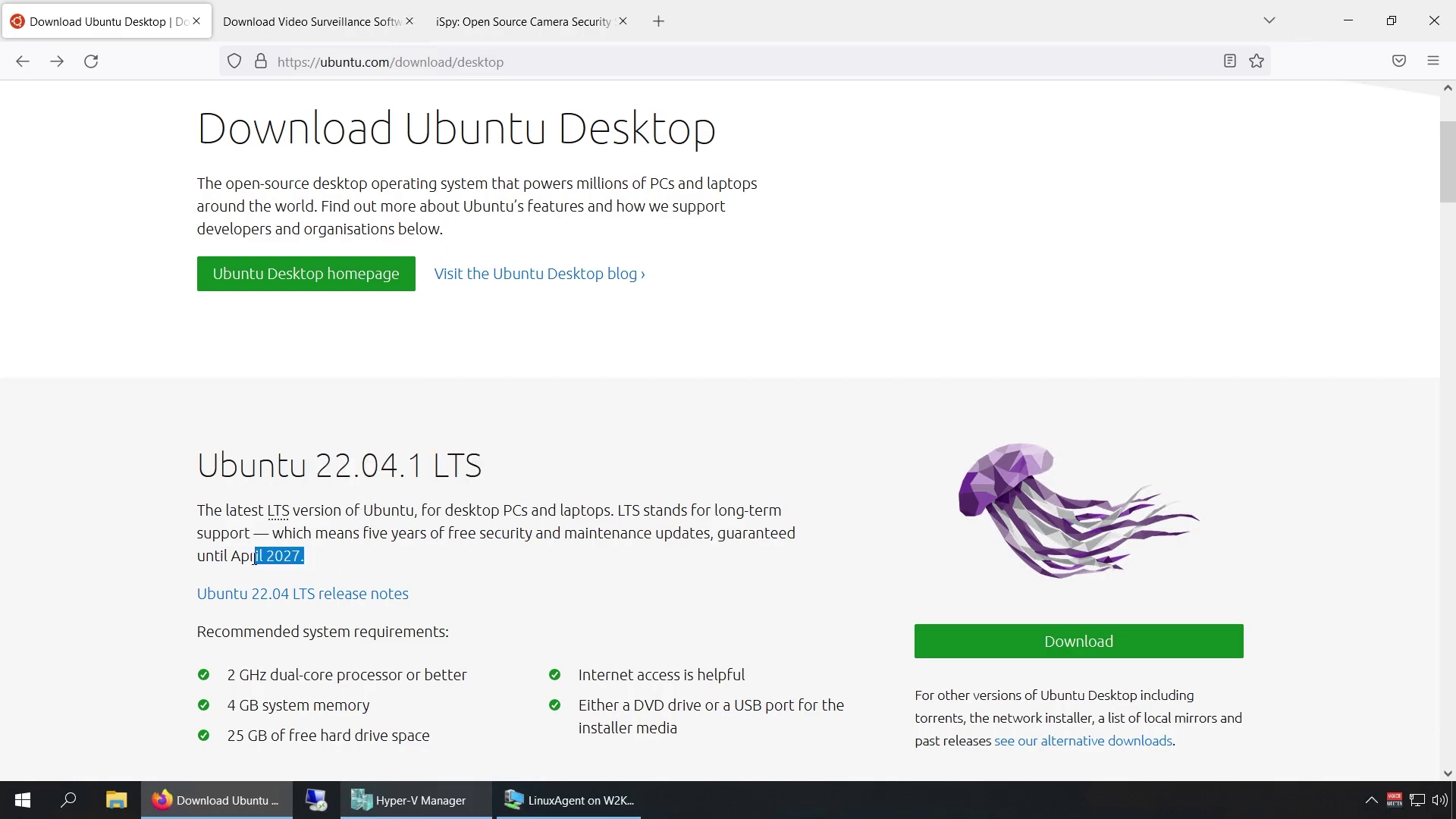
left_click(353, 563)
left_click_drag(433, 464, 515, 467)
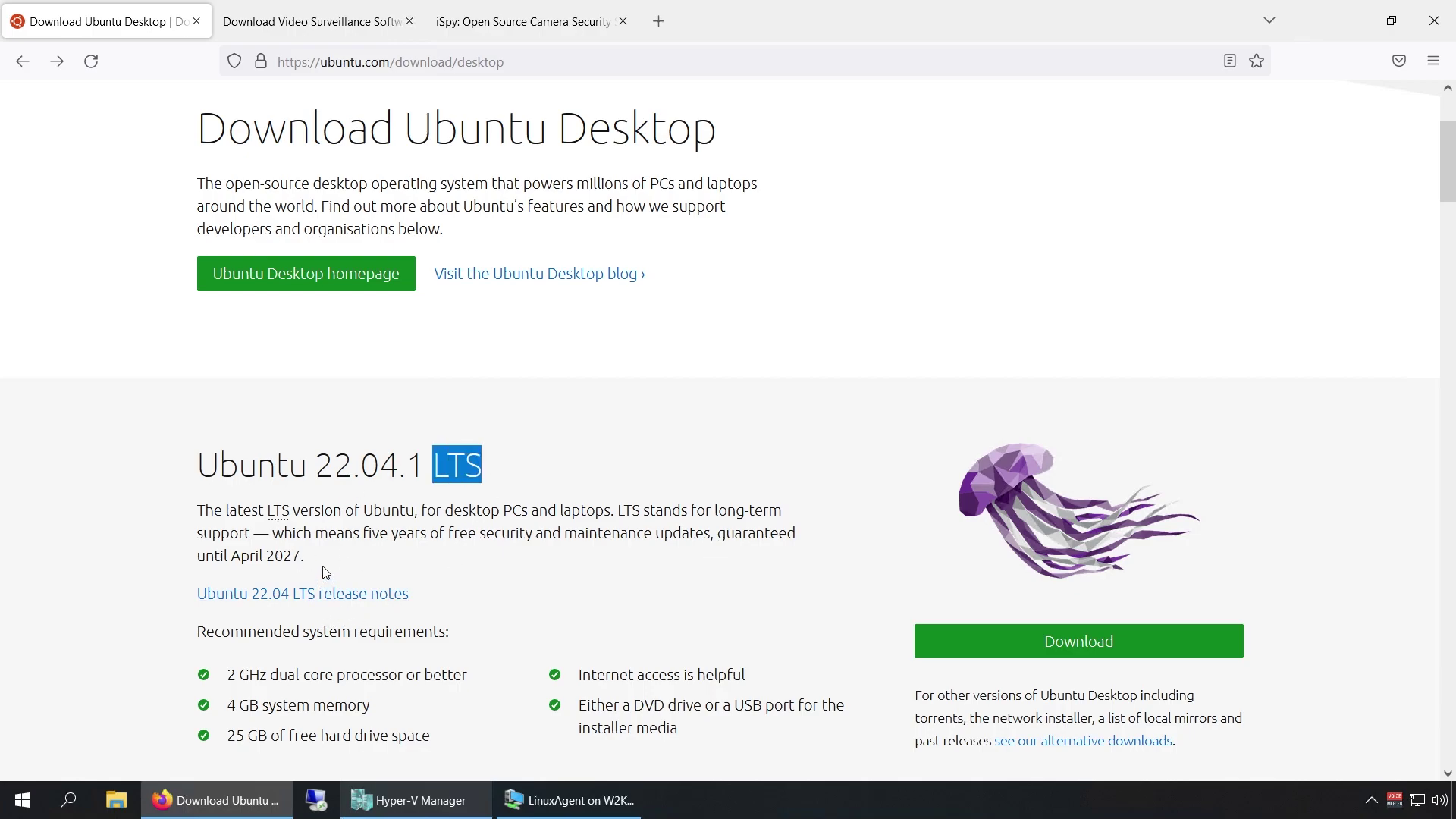
left_click_drag(231, 556, 305, 556)
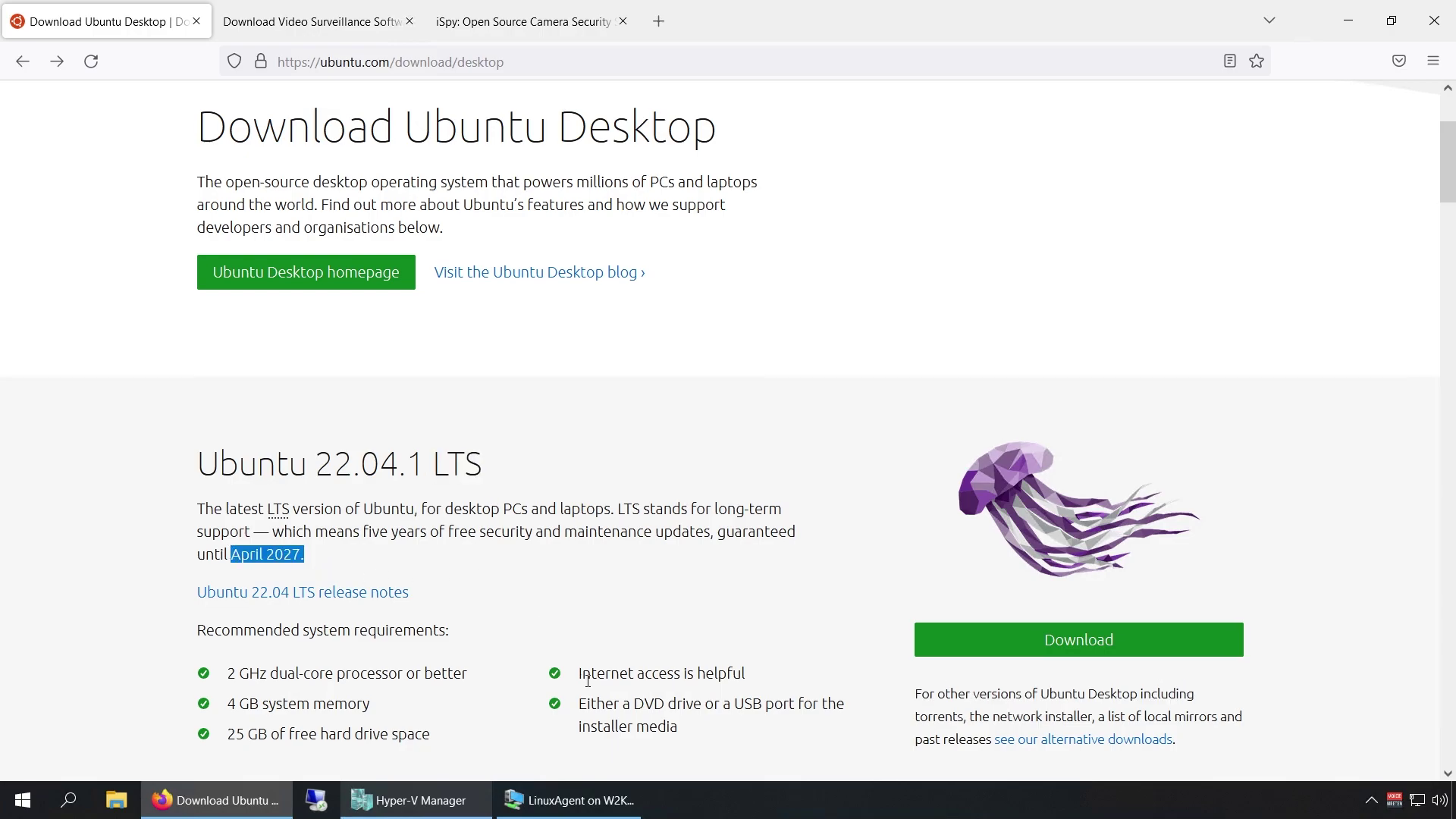
Scroll down to Ubuntu 22.10 and highlight its July 2023 support end.
scroll(584, 682, "down", 3)
scroll(590, 687, "down", 3)
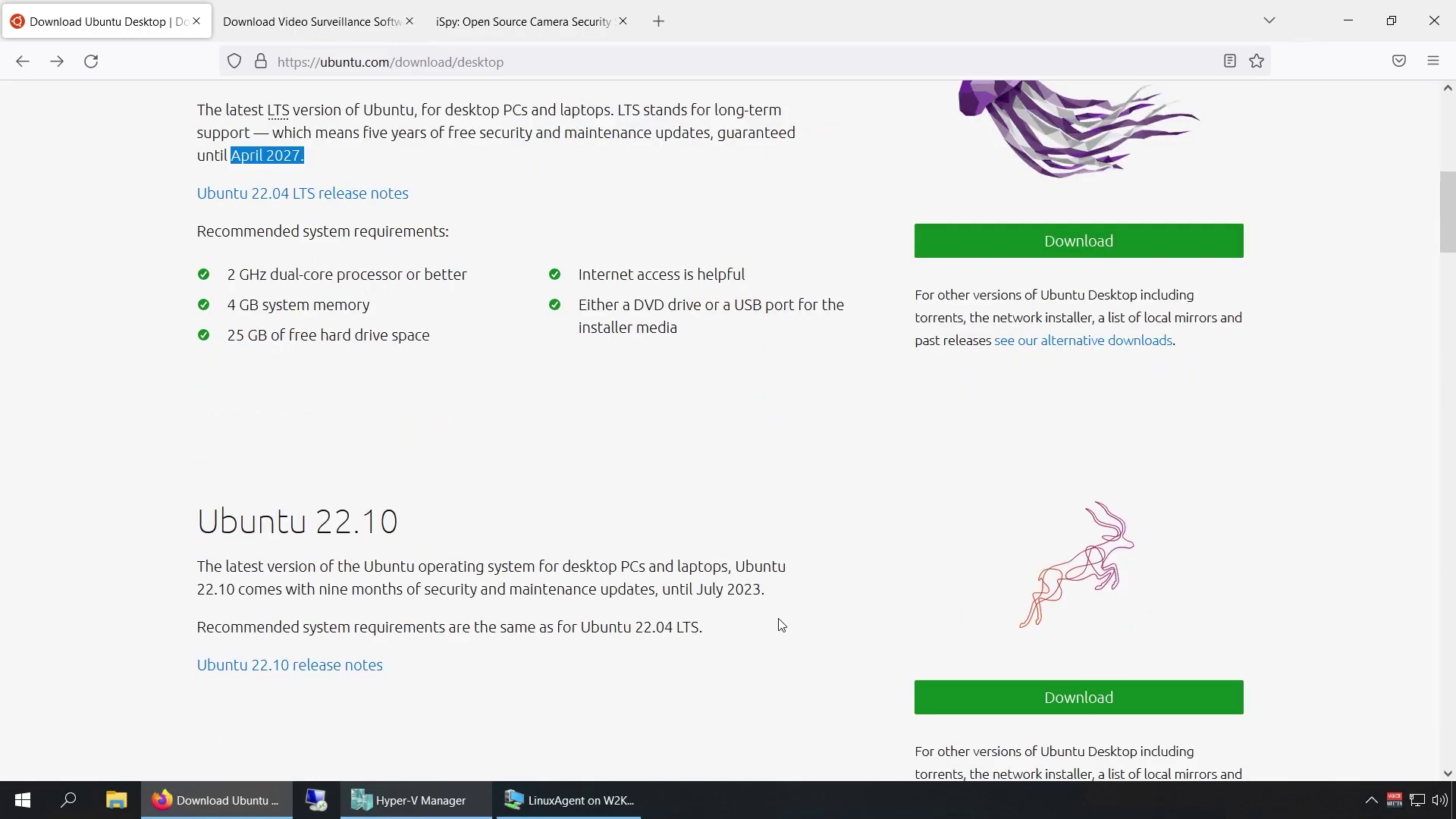
scroll(783, 620, "down", 2)
scroll(781, 618, "down", 2)
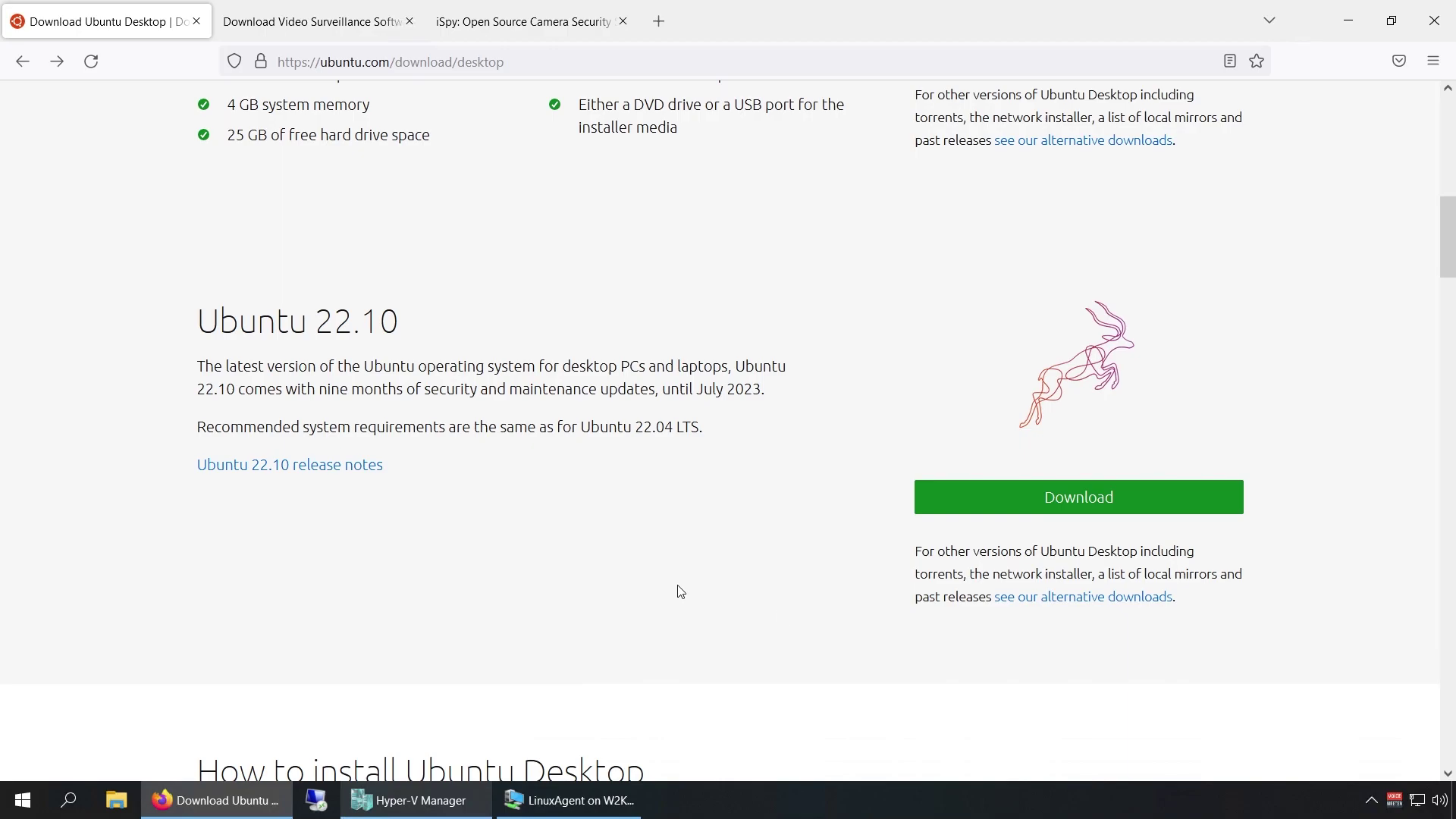
scroll(673, 588, "up", 2)
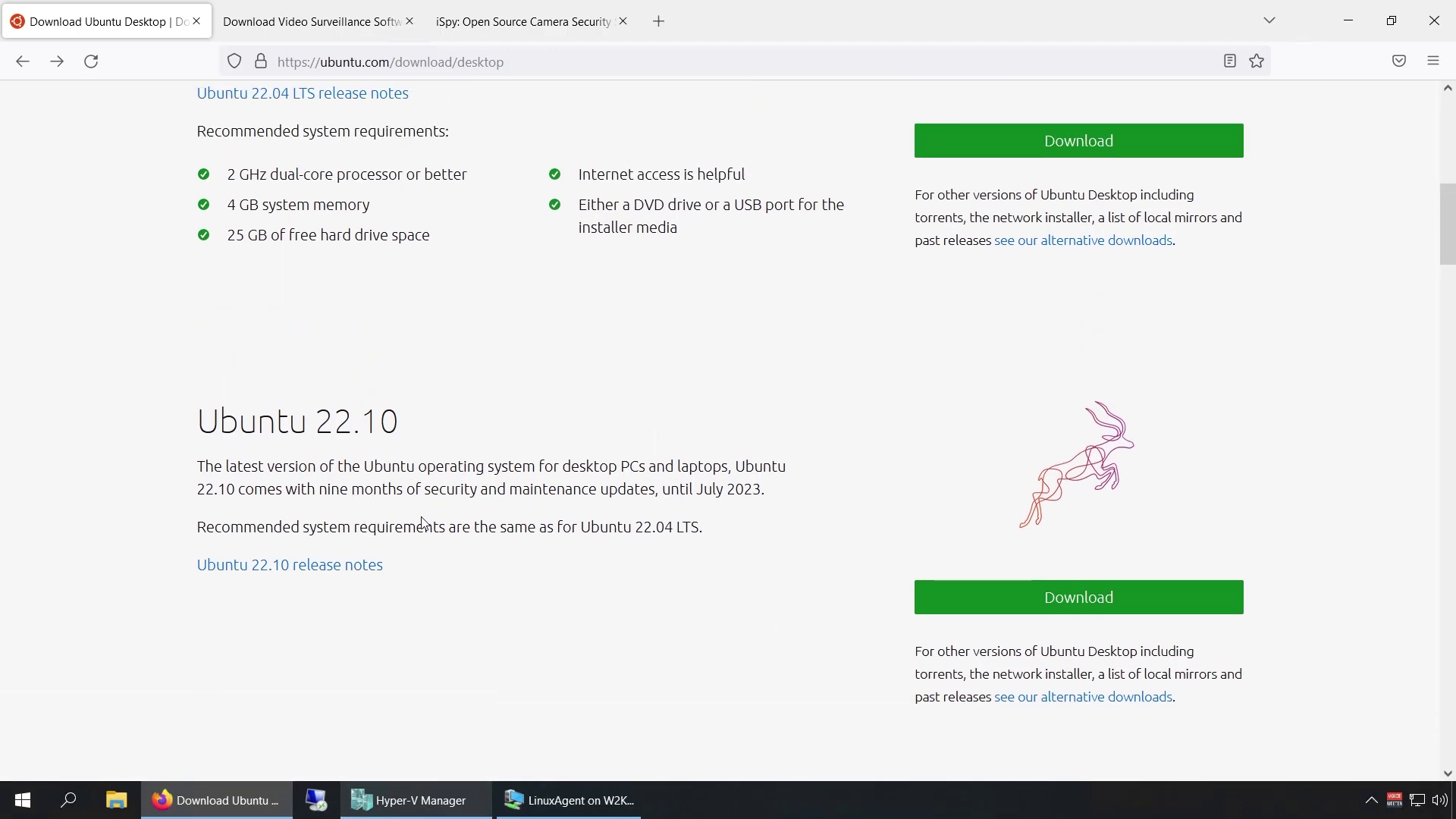
left_click_drag(761, 488, 696, 489)
scroll(713, 656, "up", 5)
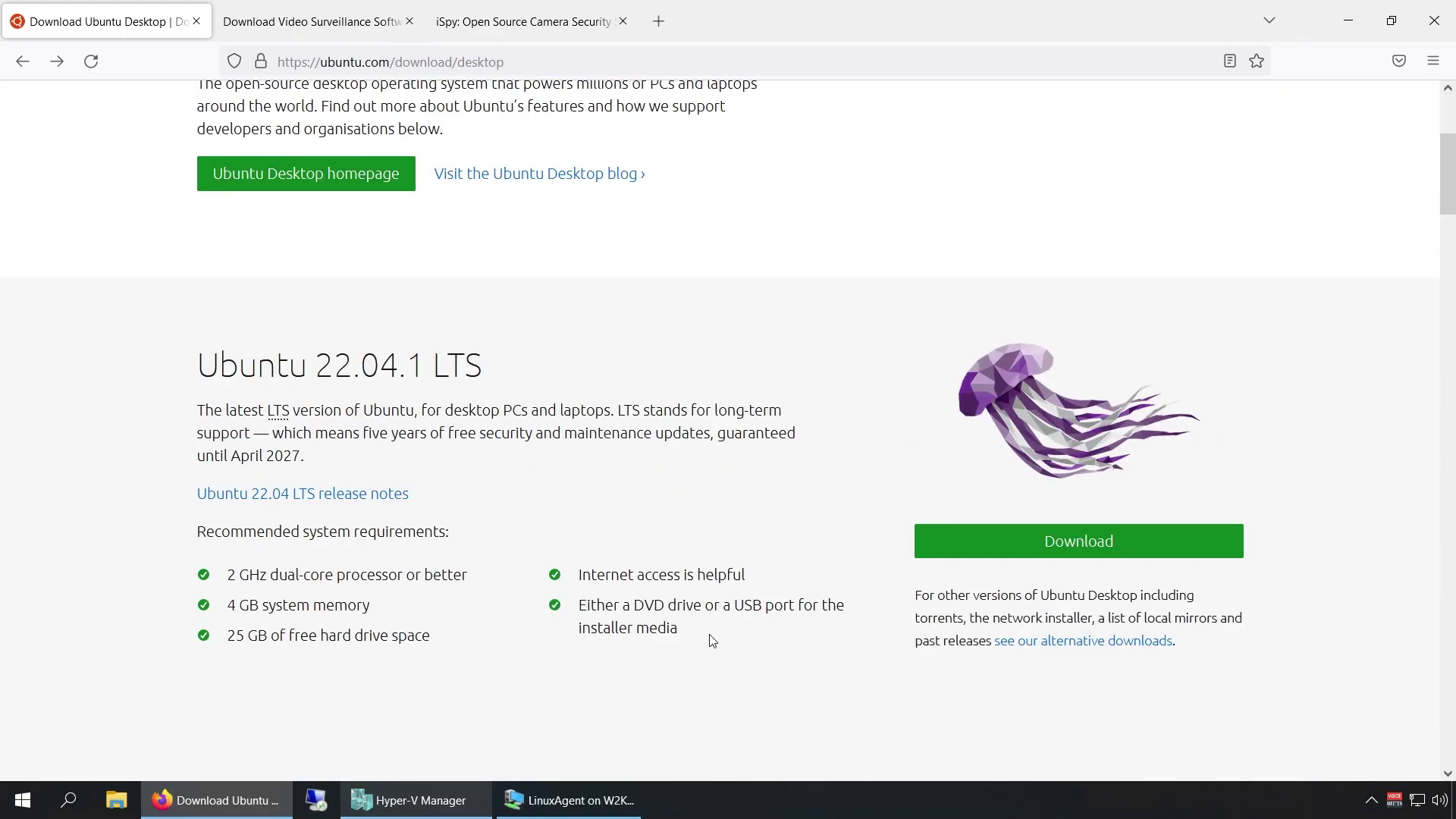
Check in LinuxAgent's settings that the DVD drive holds ubuntu-22.04.1-desktop-amd64.iso, then close them.
key("alt+Tab")
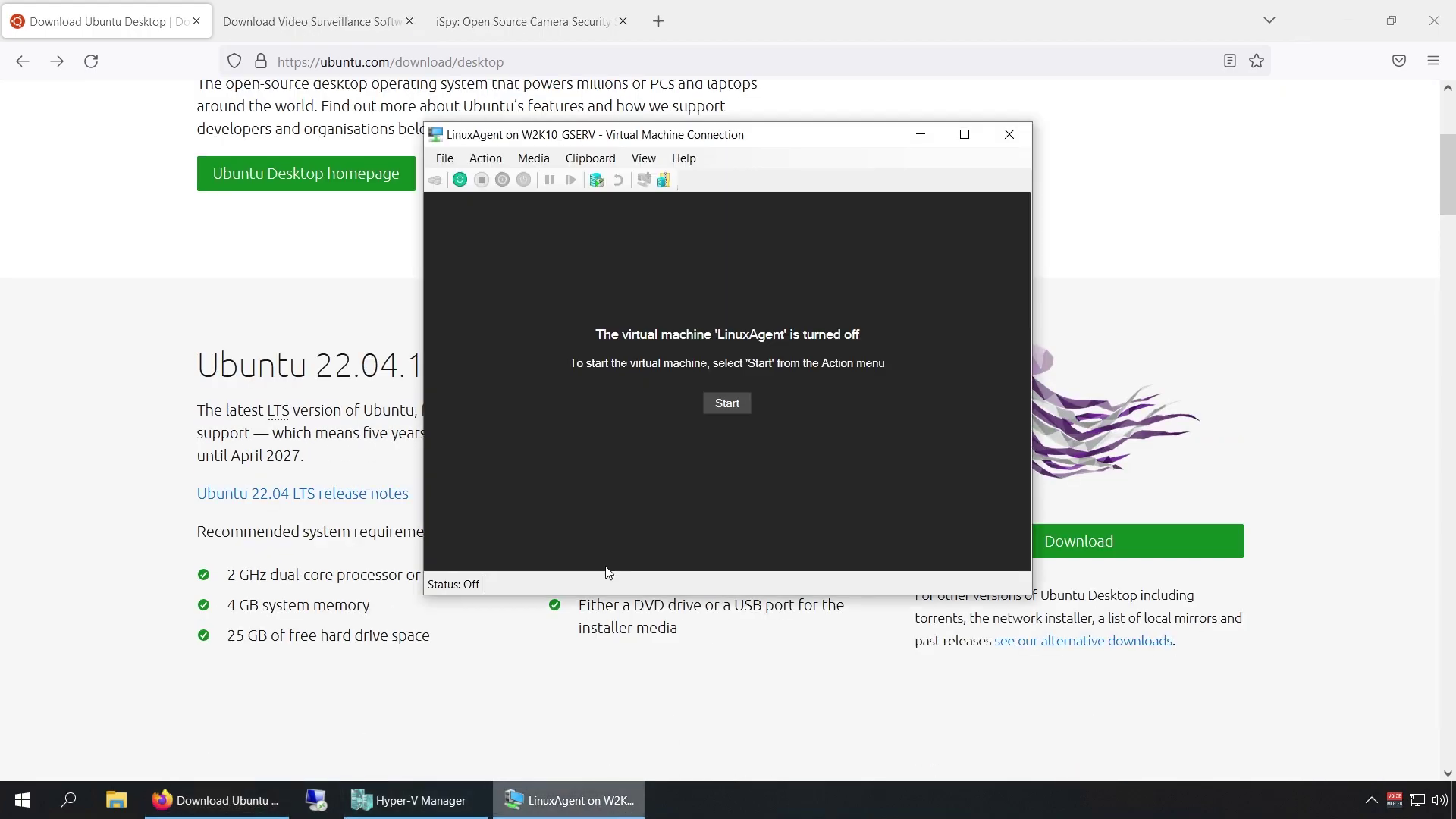
left_click(445, 158)
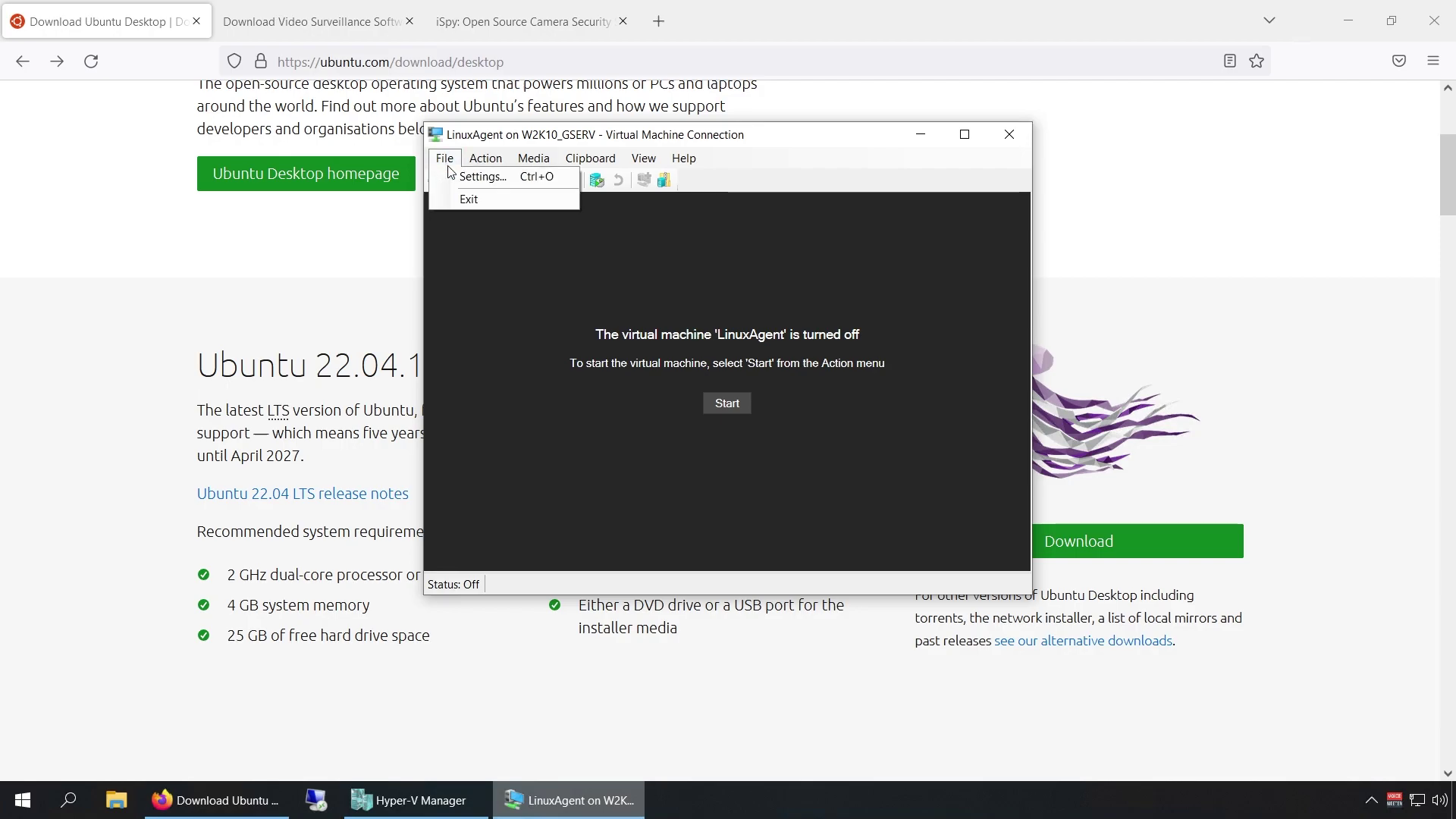
left_click(454, 179)
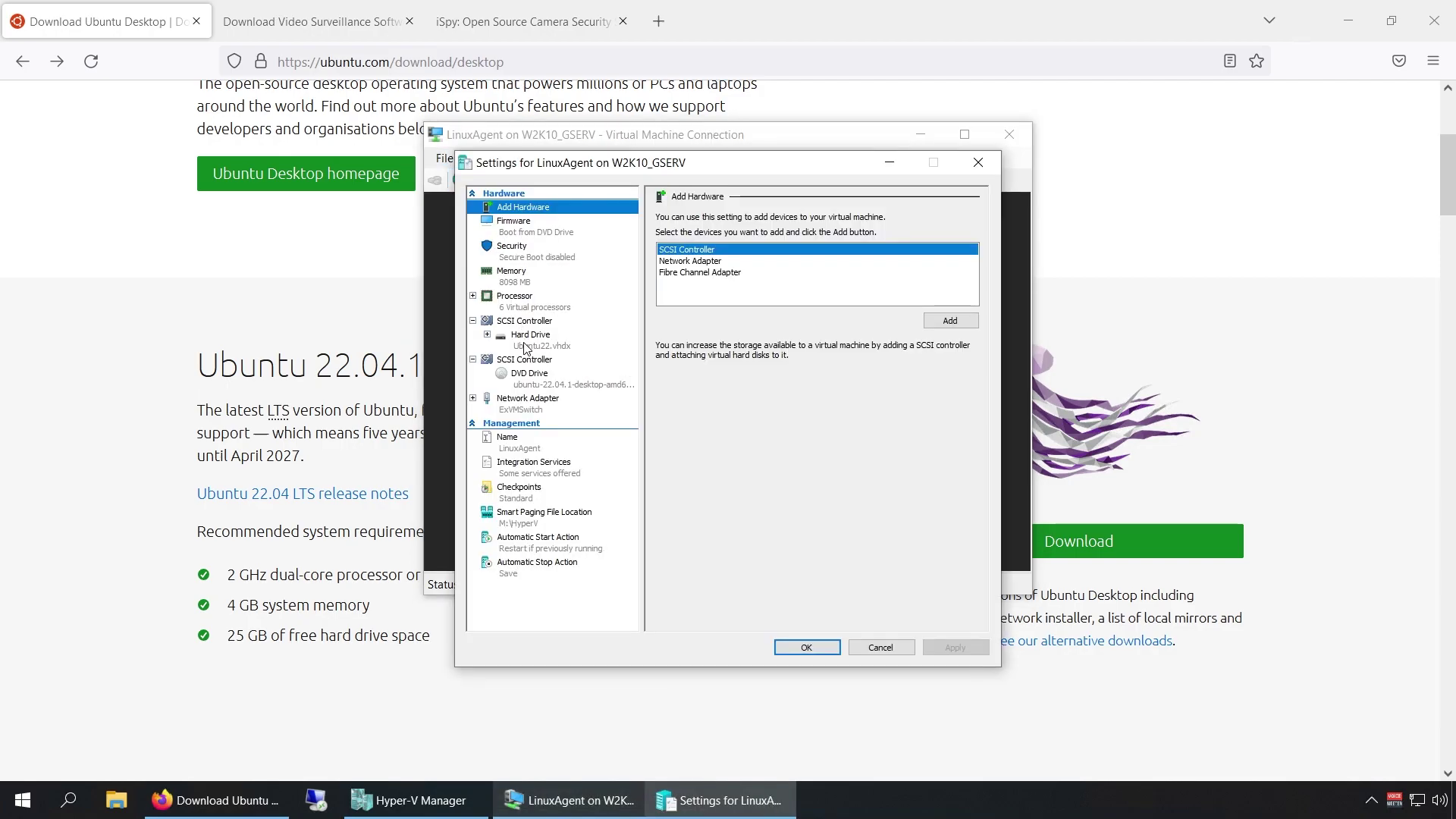
left_click(539, 380)
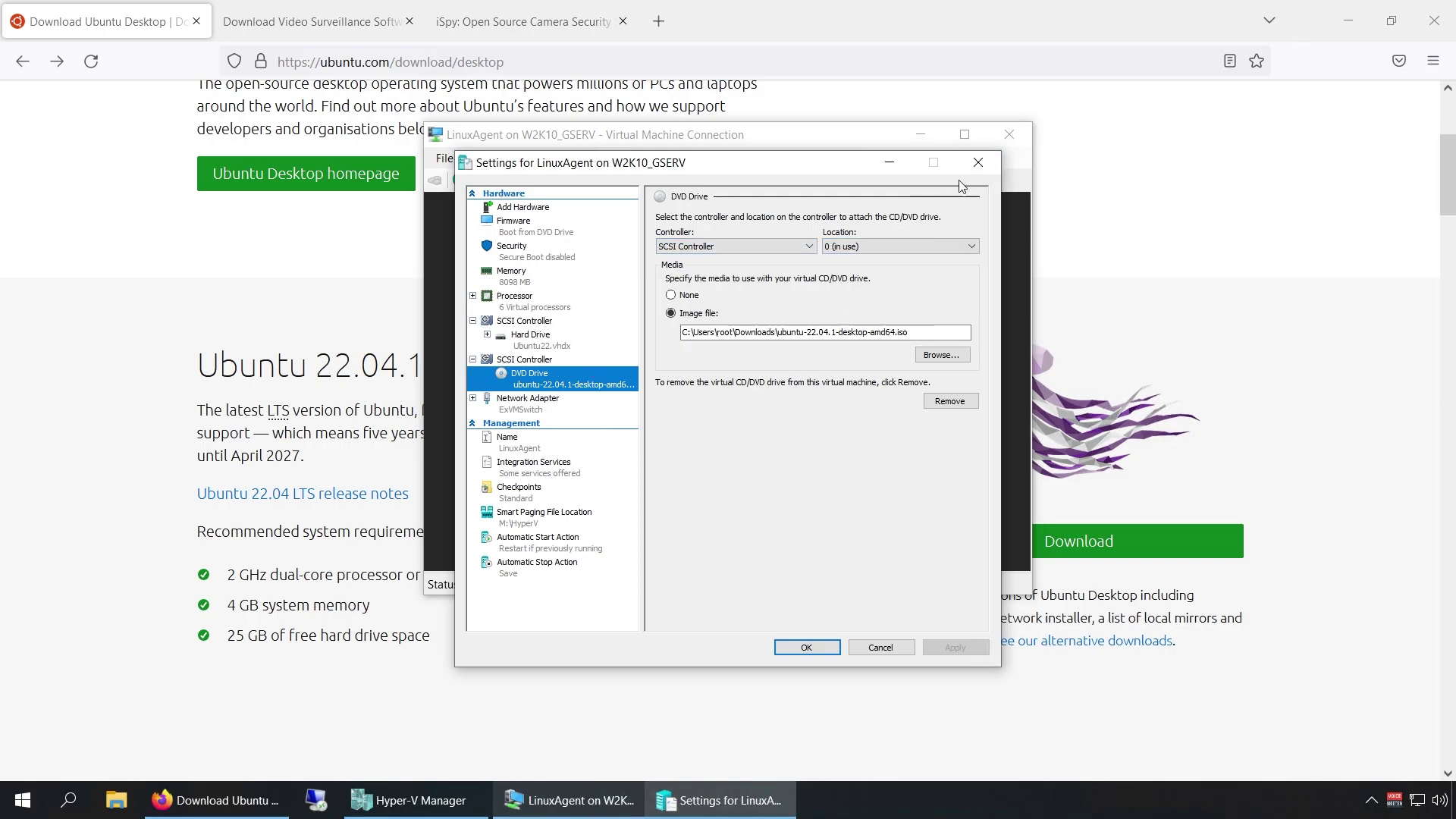
left_click(979, 163)
Close the Agent DVR Linux instructions on the iSpy tab and bring up the LinuxAgent VM window.
left_click(140, 285)
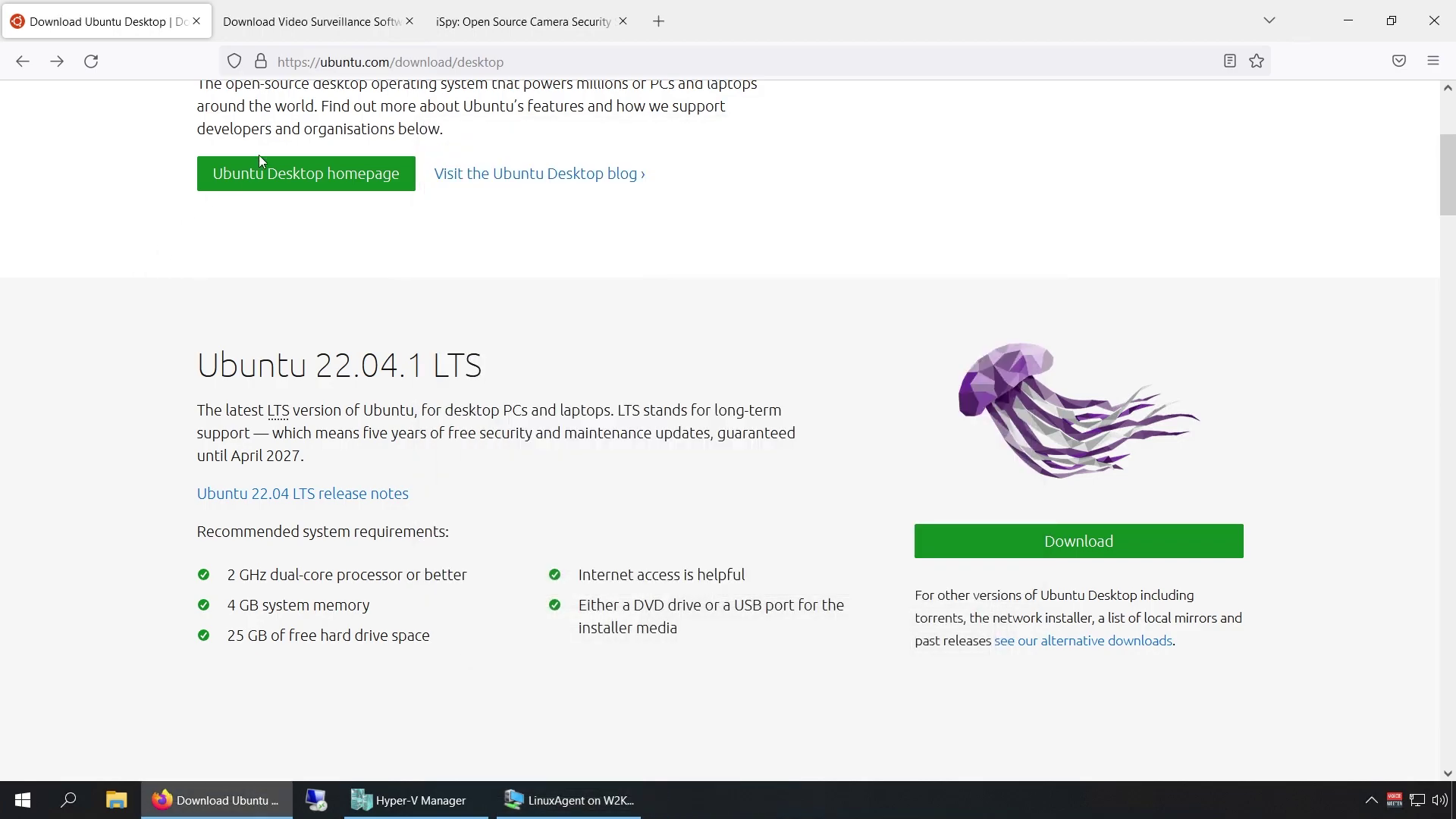
left_click(369, 36)
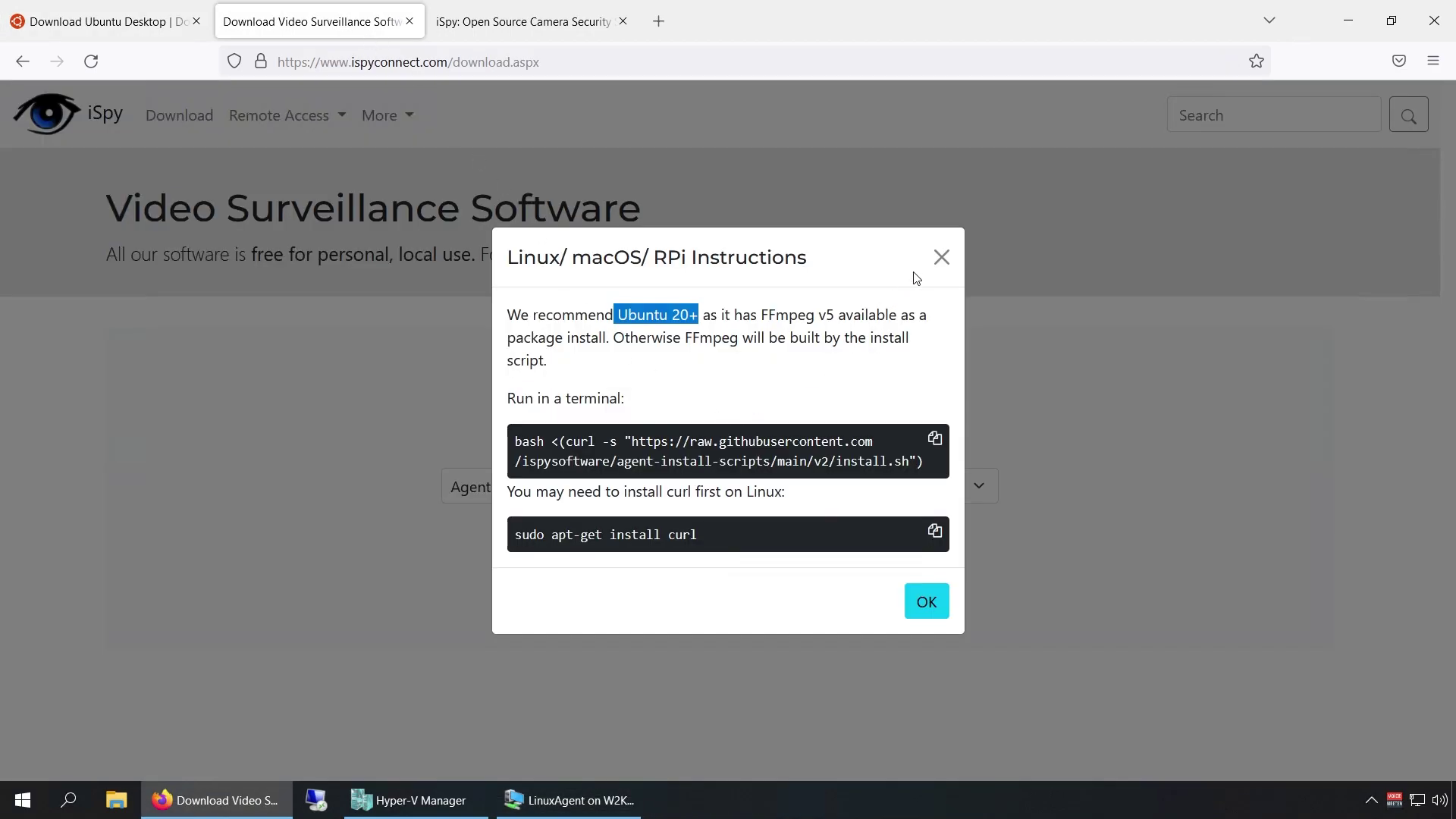
left_click(941, 258)
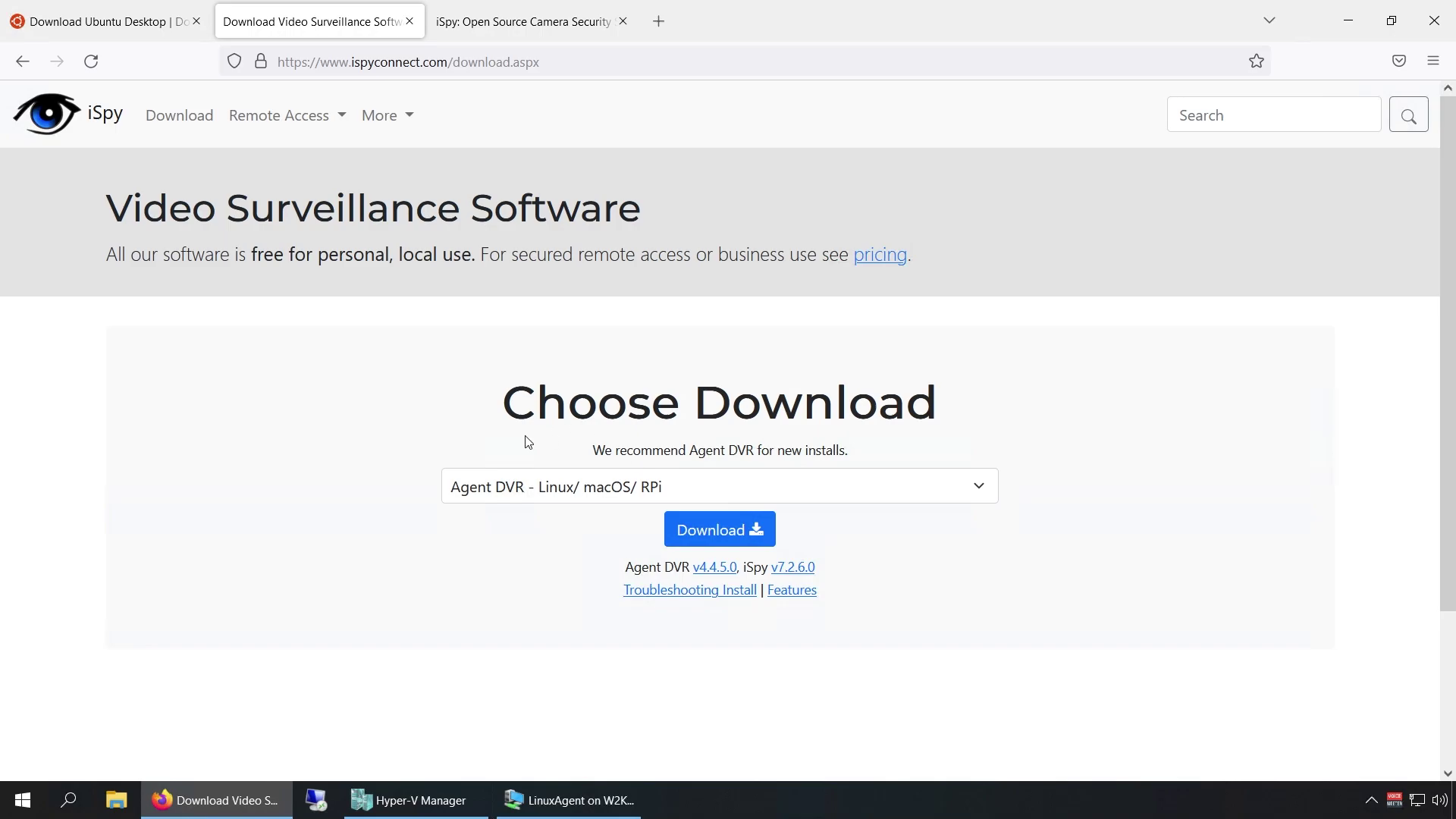
left_click(551, 800)
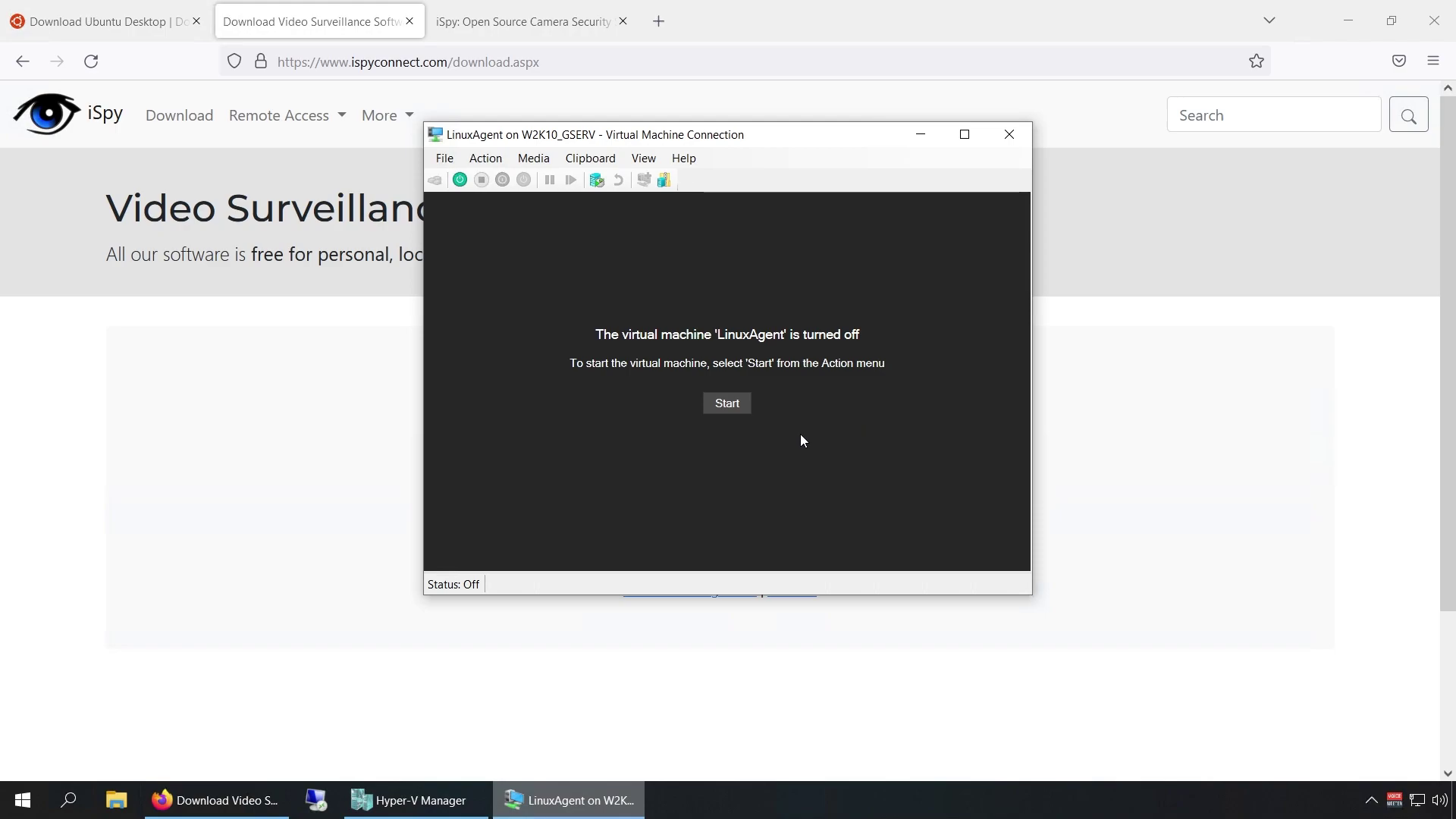
Start LinuxAgent, boot 'Try or Install Ubuntu' from GRUB, and switch the VM to full-screen.
left_click(729, 406)
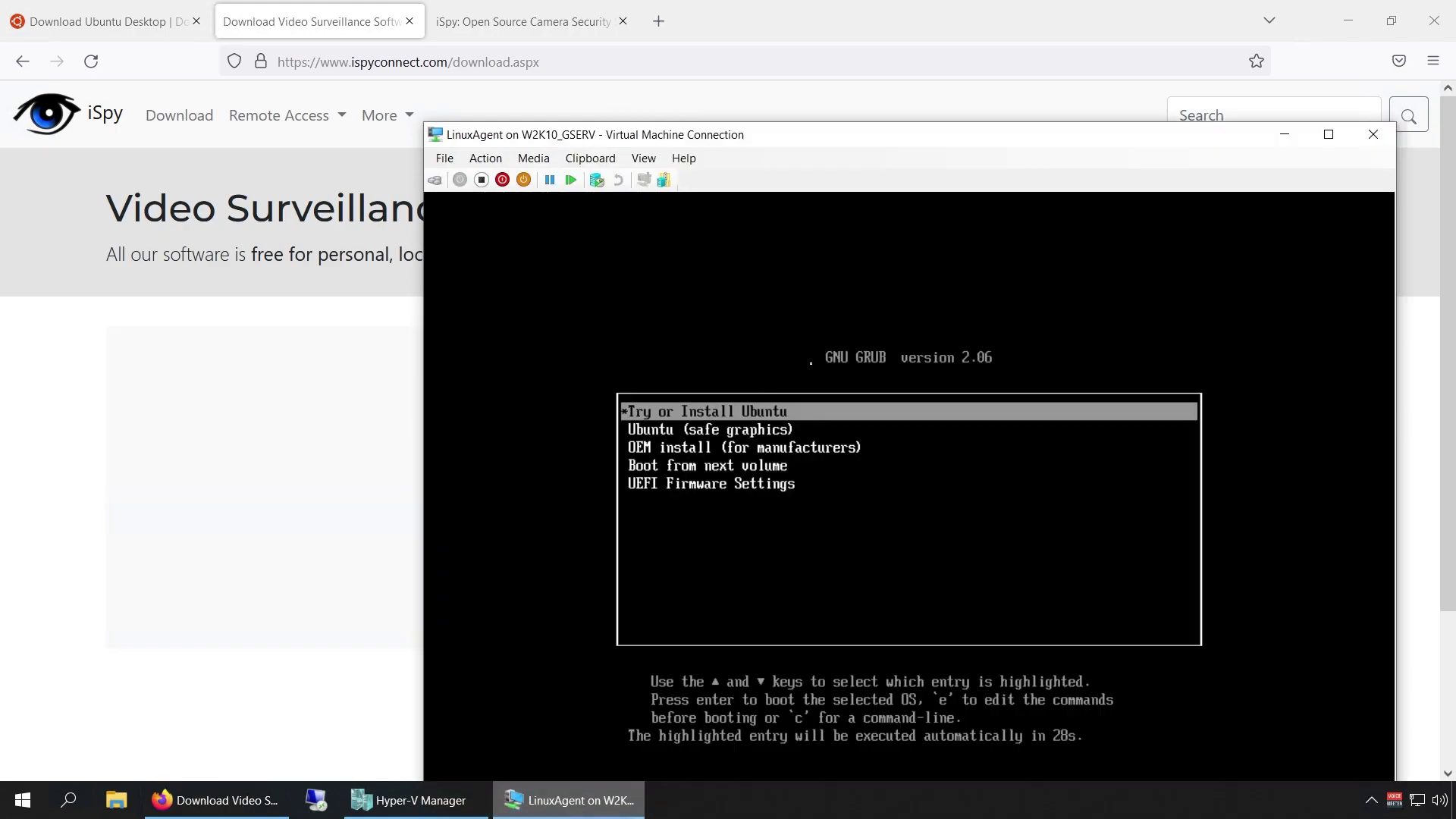
key("Return")
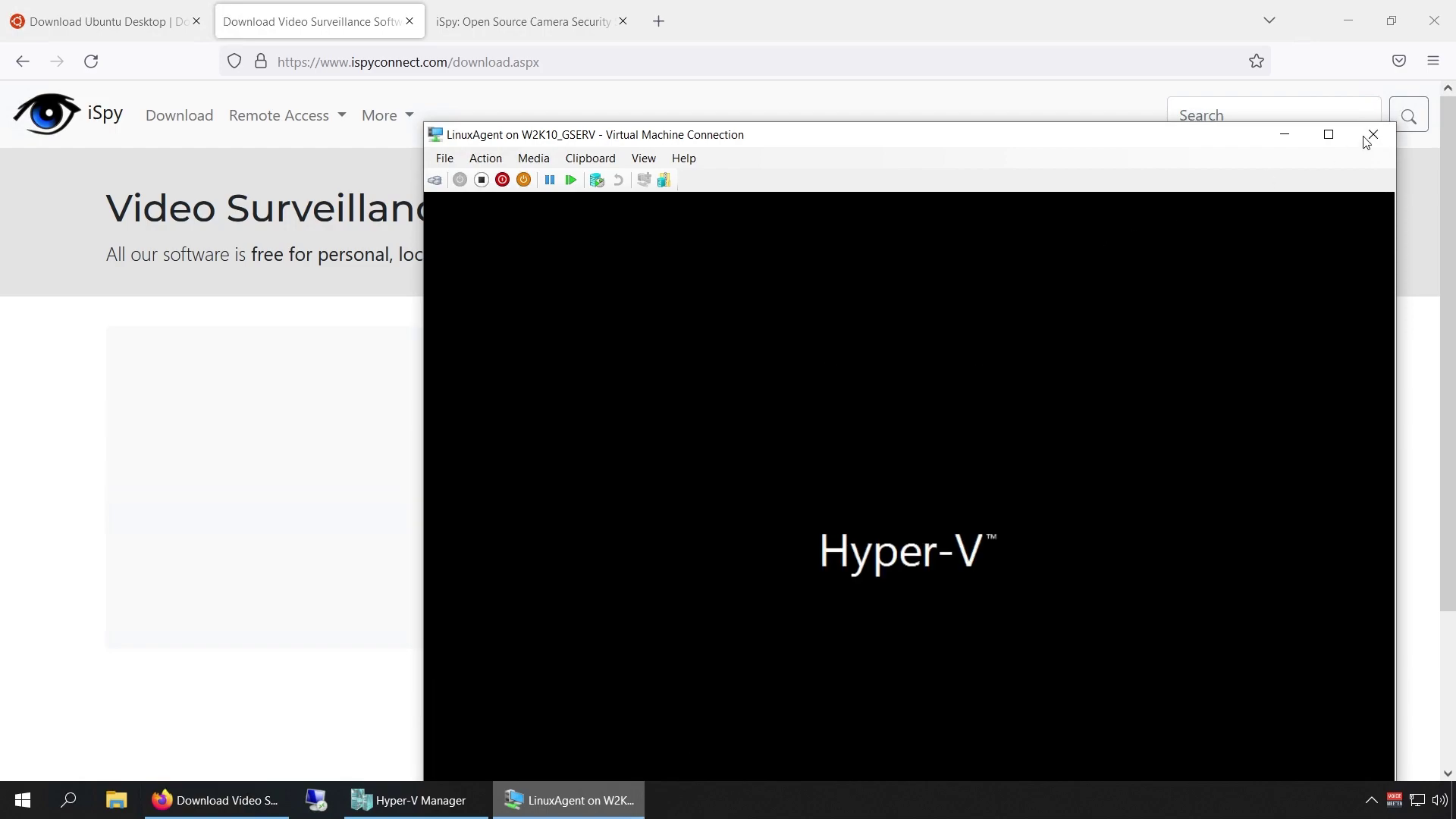
left_click(1328, 135)
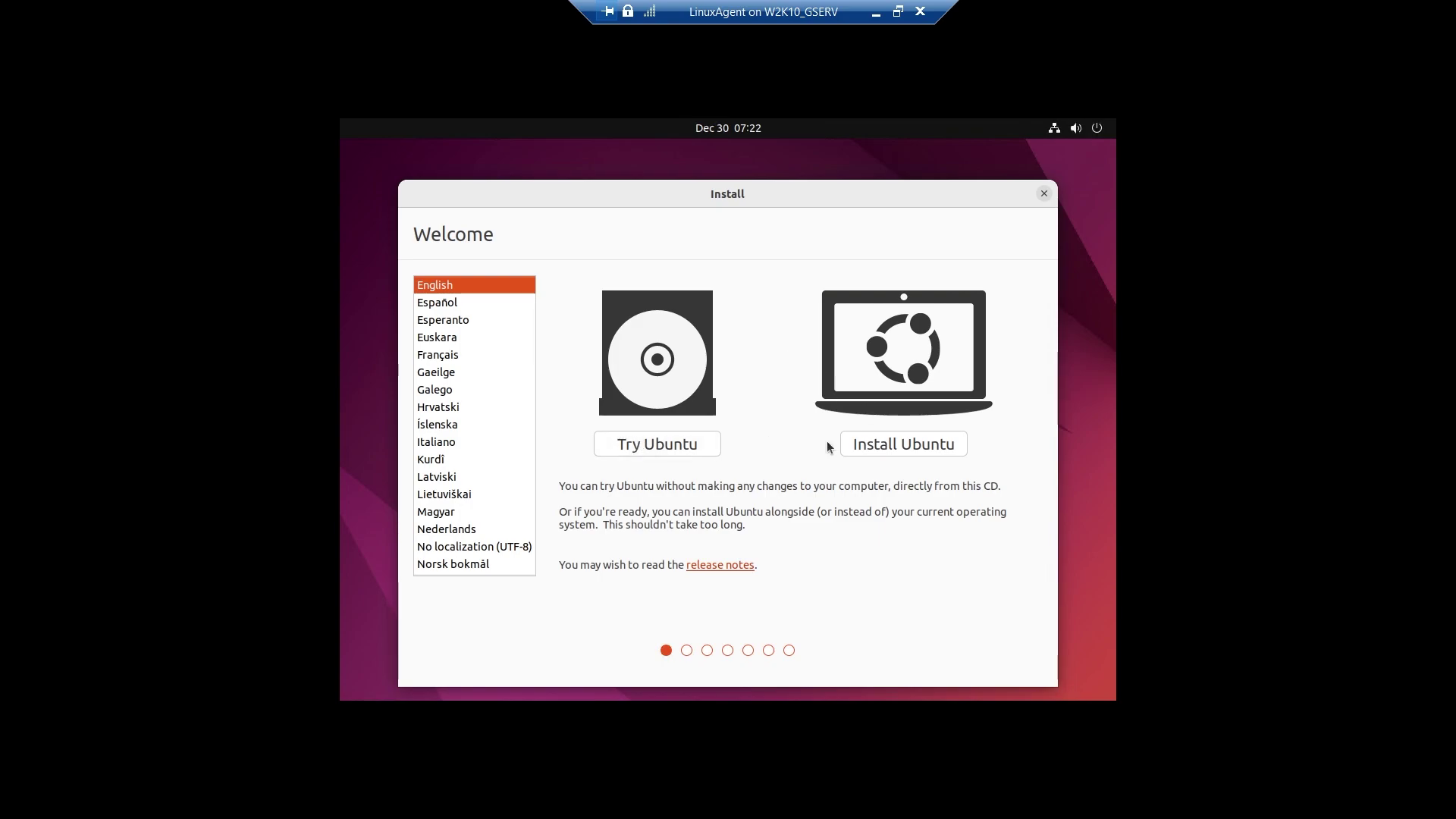
Choose Install Ubuntu, English (US) keyboard, minimal installation with third-party software, and Erase disk.
left_click(899, 447)
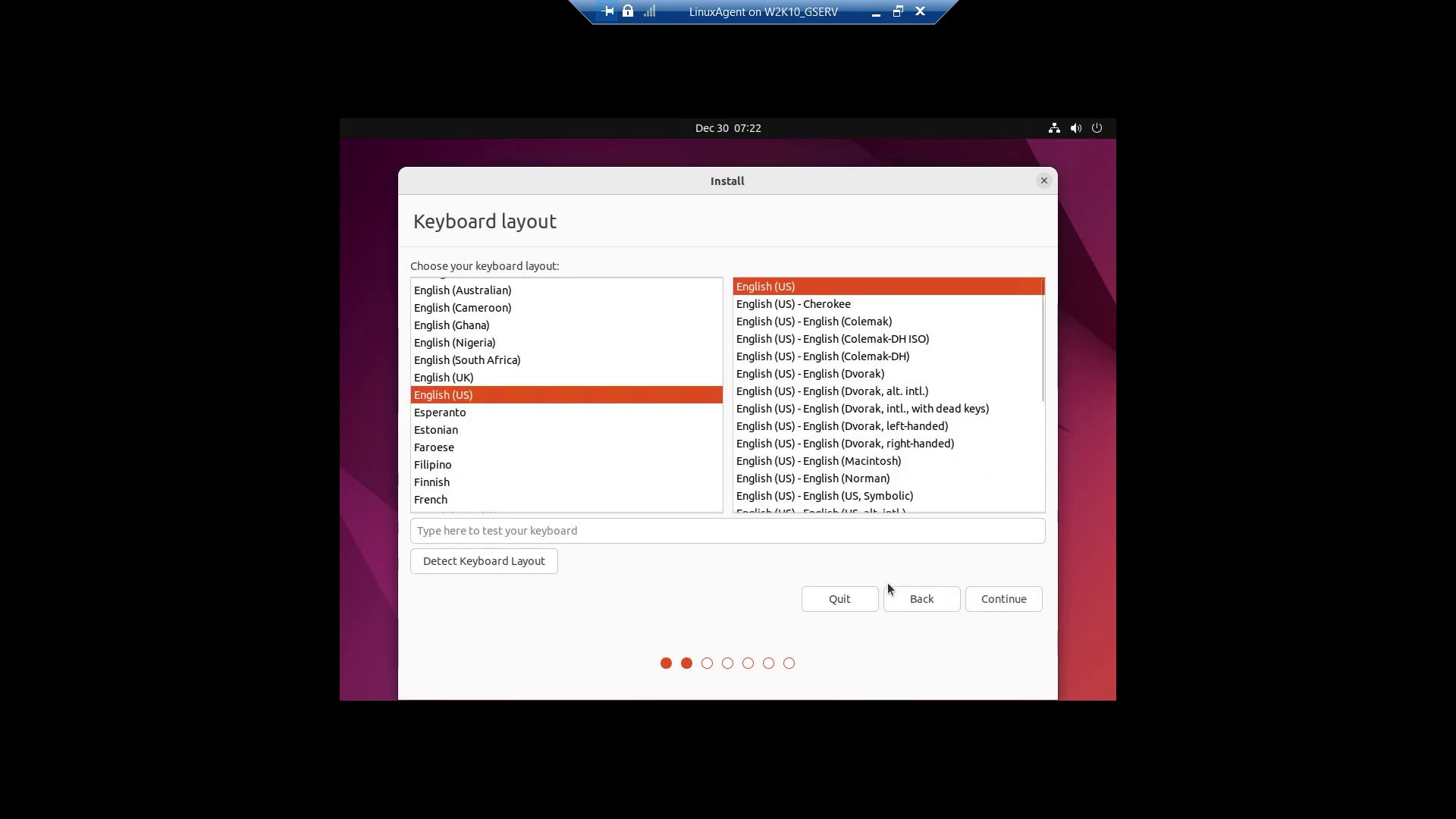
left_click(989, 603)
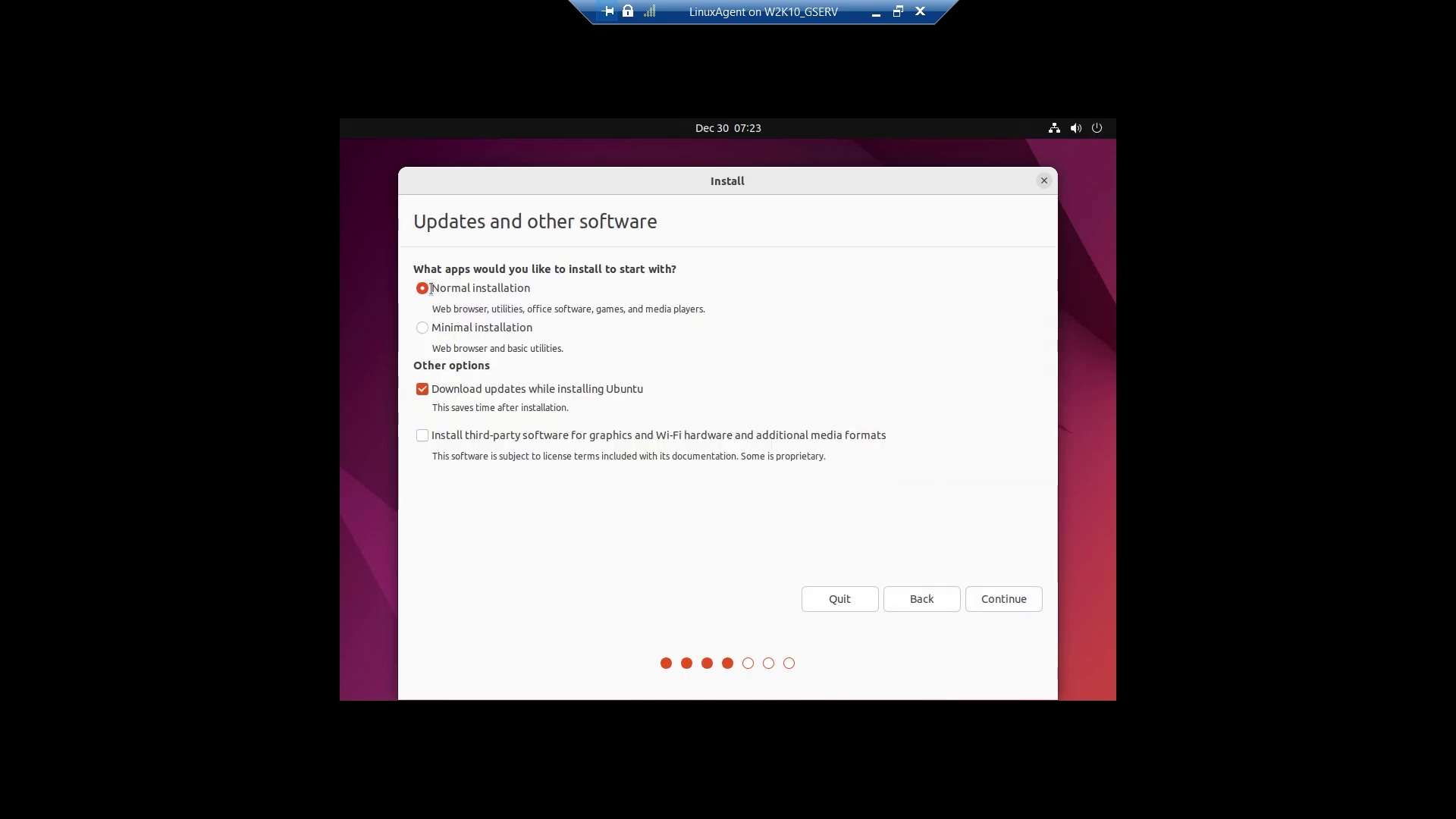
left_click(428, 441)
left_click(423, 327)
left_click(1013, 601)
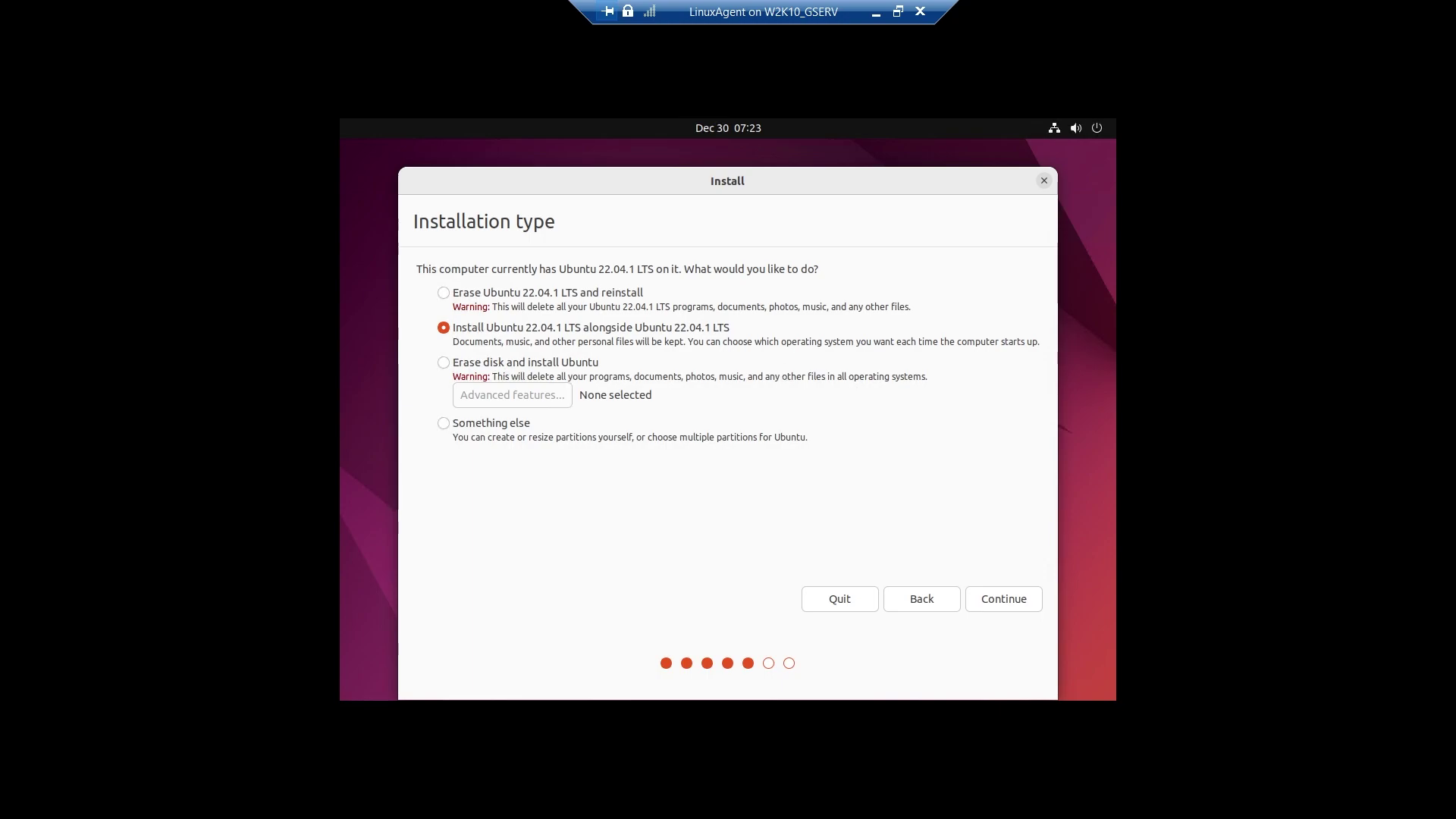
left_click(442, 363)
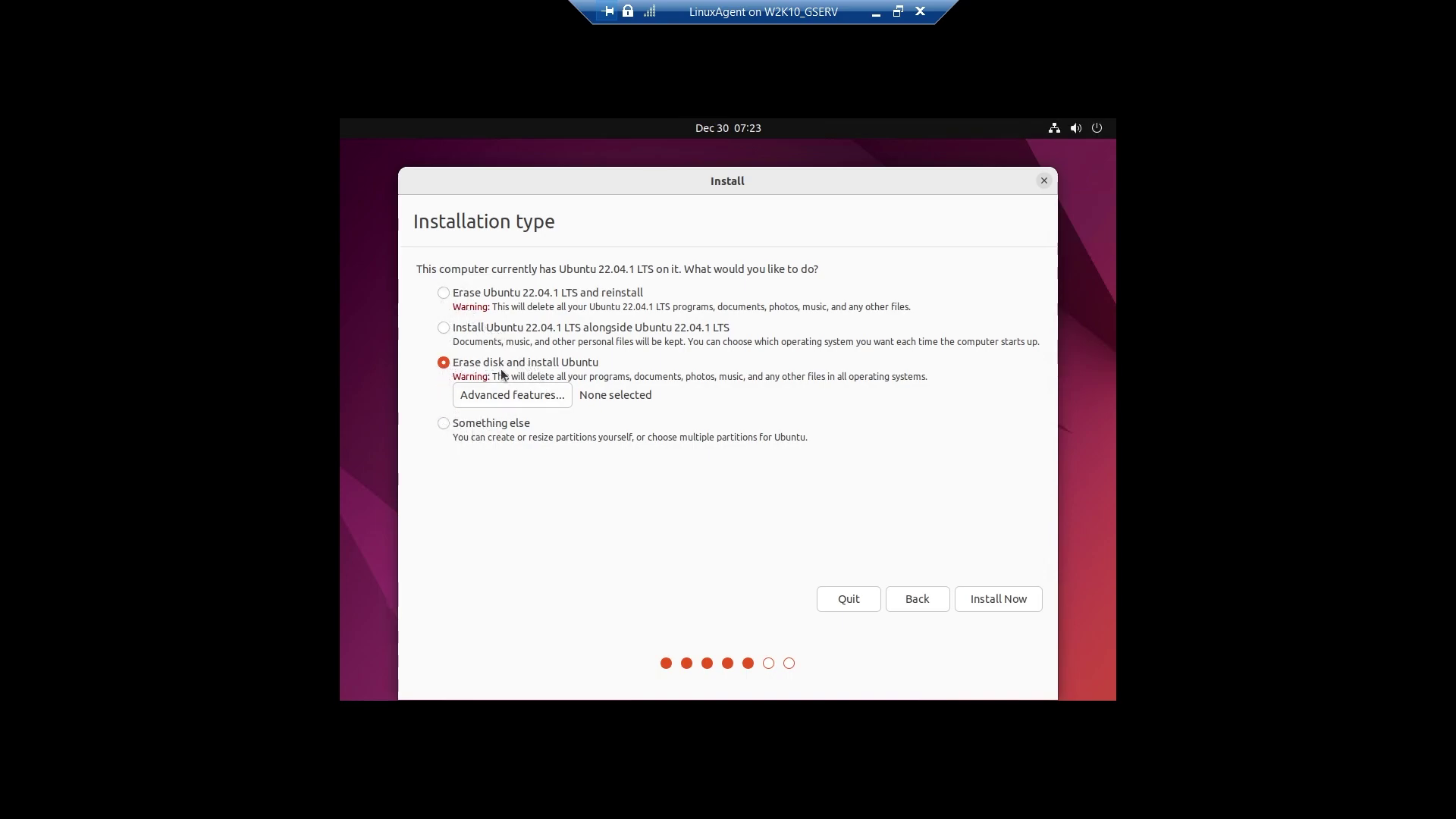
Leave advanced disk features unset, choose Install Now, and confirm writing the changes to disk.
left_click(525, 393)
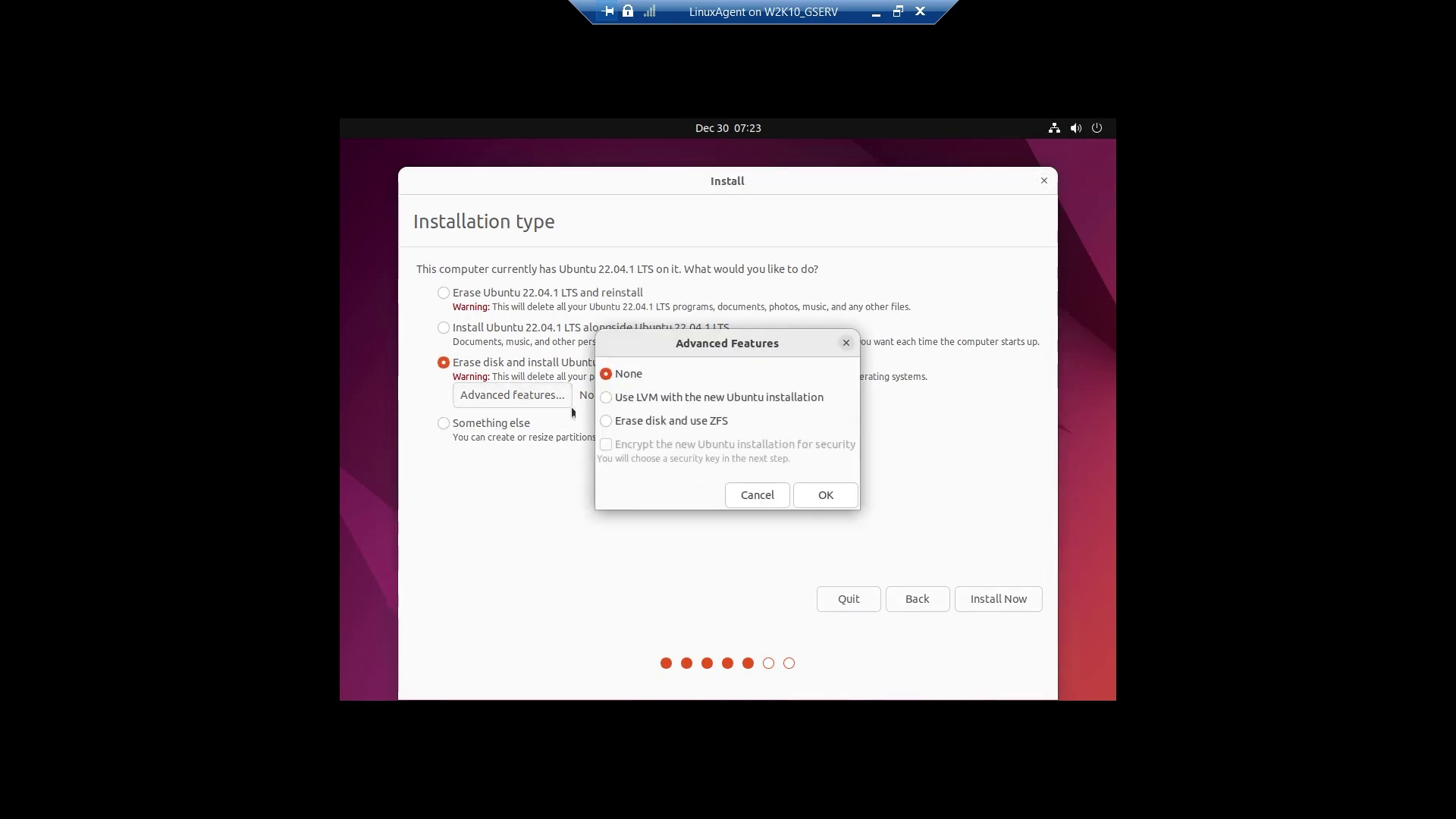
left_click(747, 495)
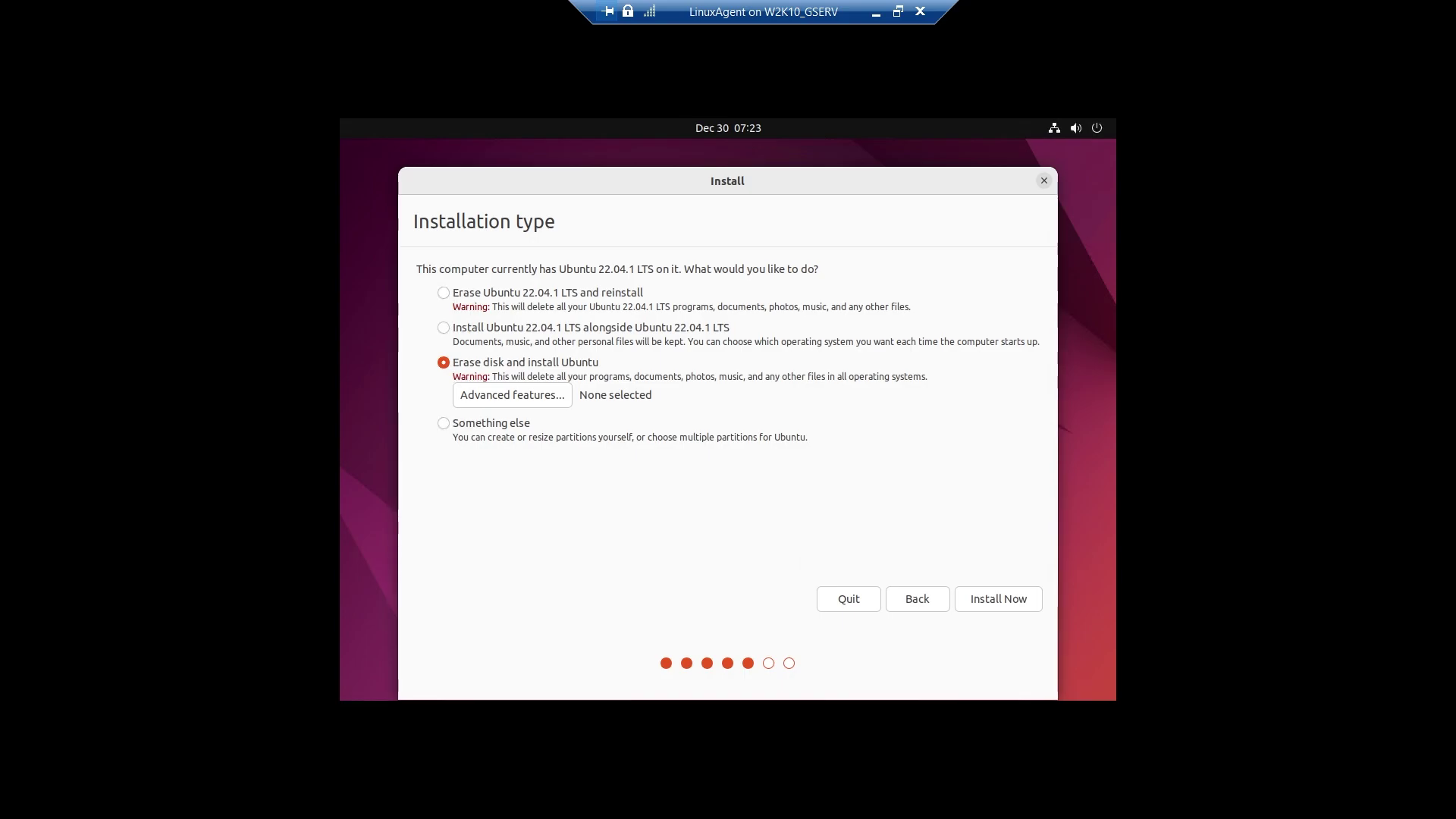
left_click(1017, 607)
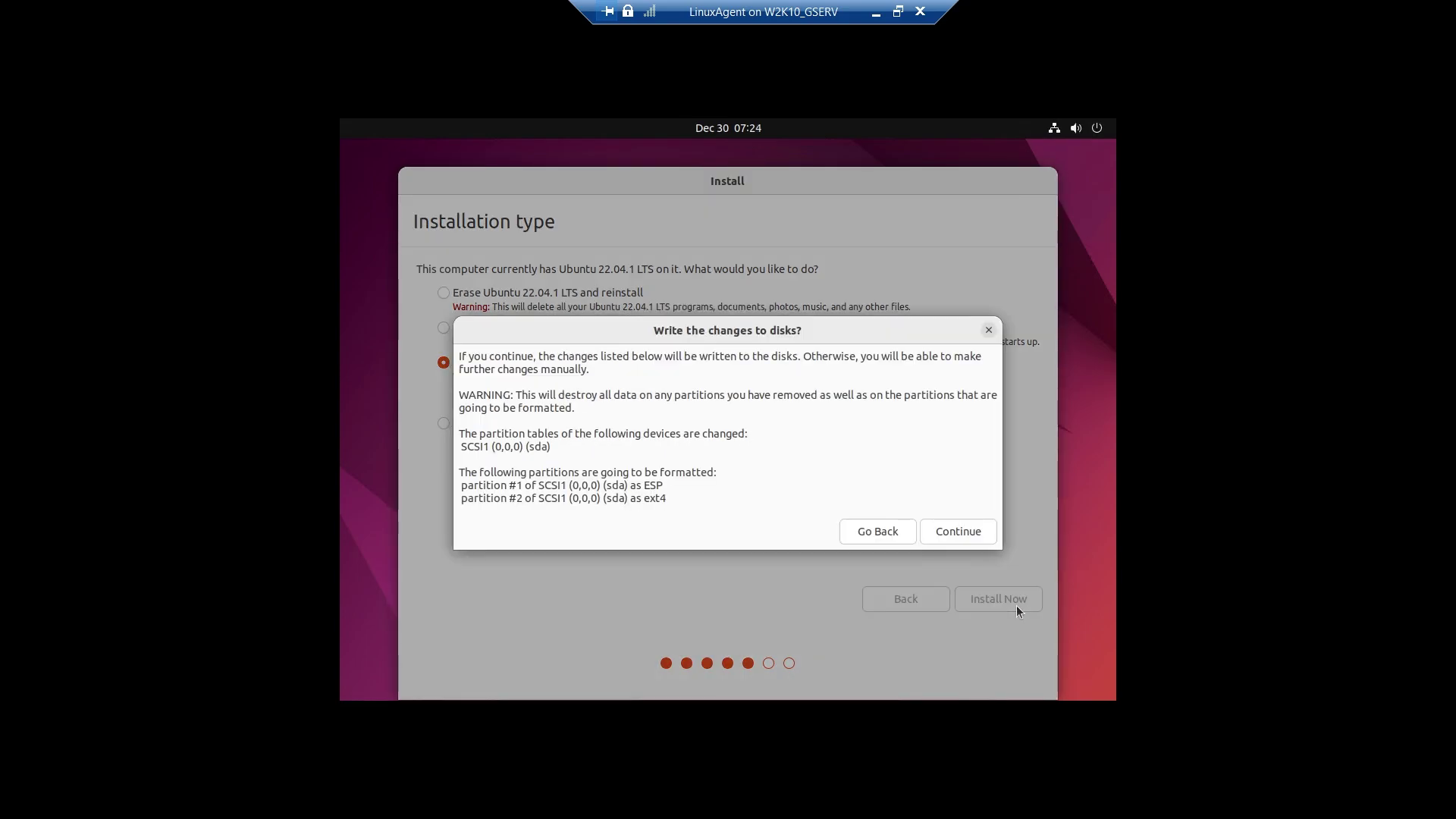
left_click(954, 533)
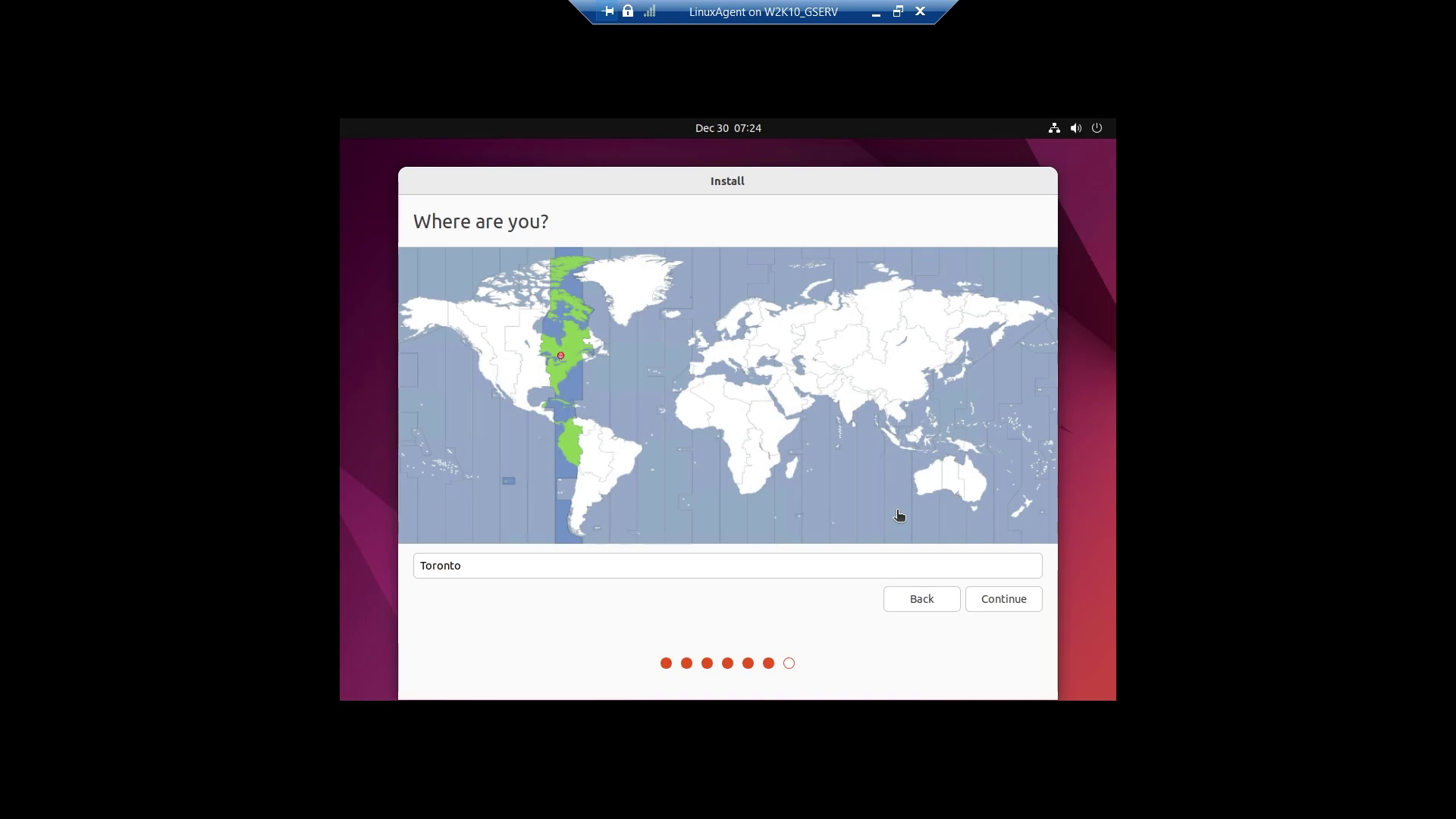
Keep Toronto as the location and enter the name, computer name, username and password.
left_click(994, 603)
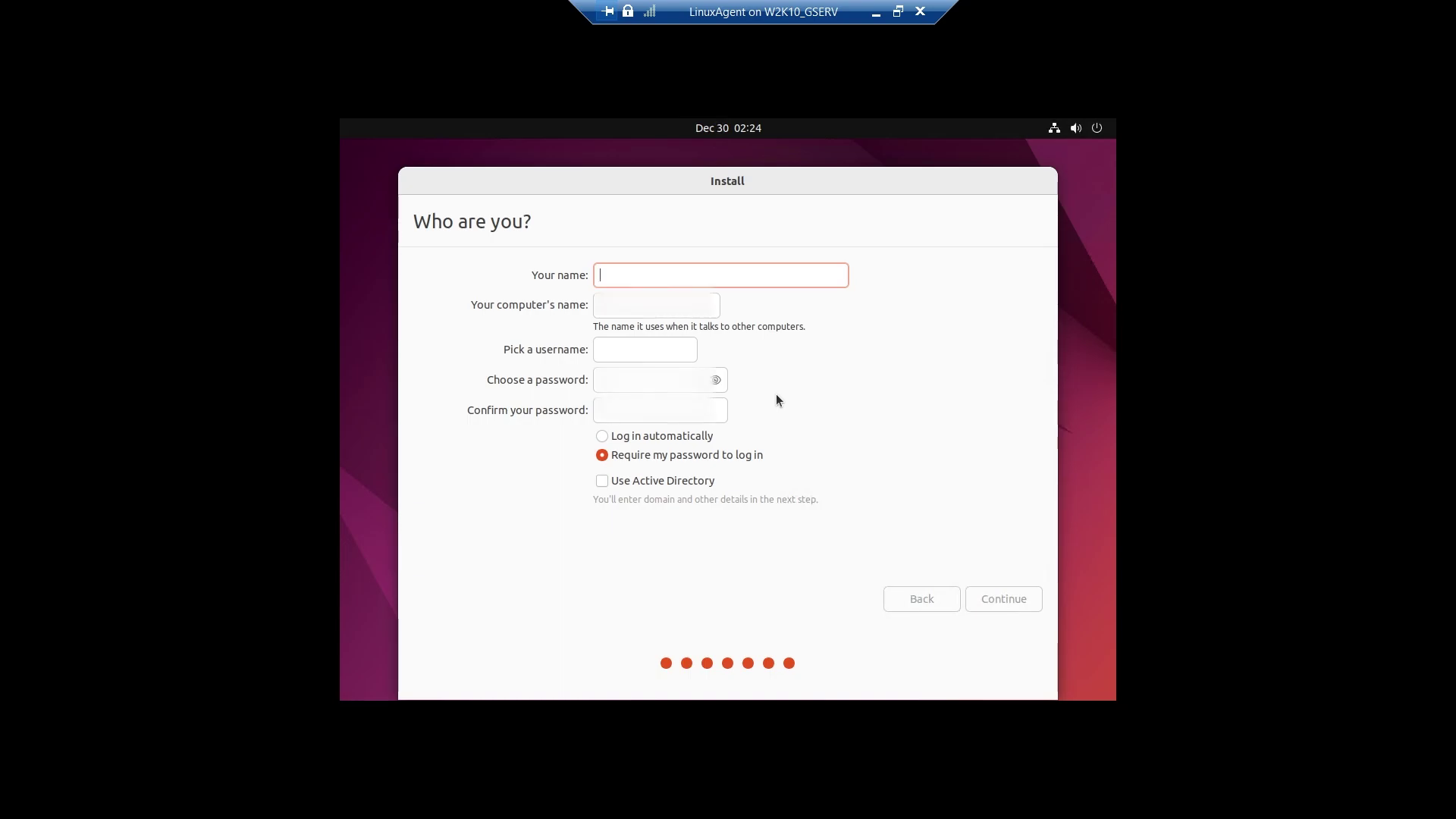
type("hastag")
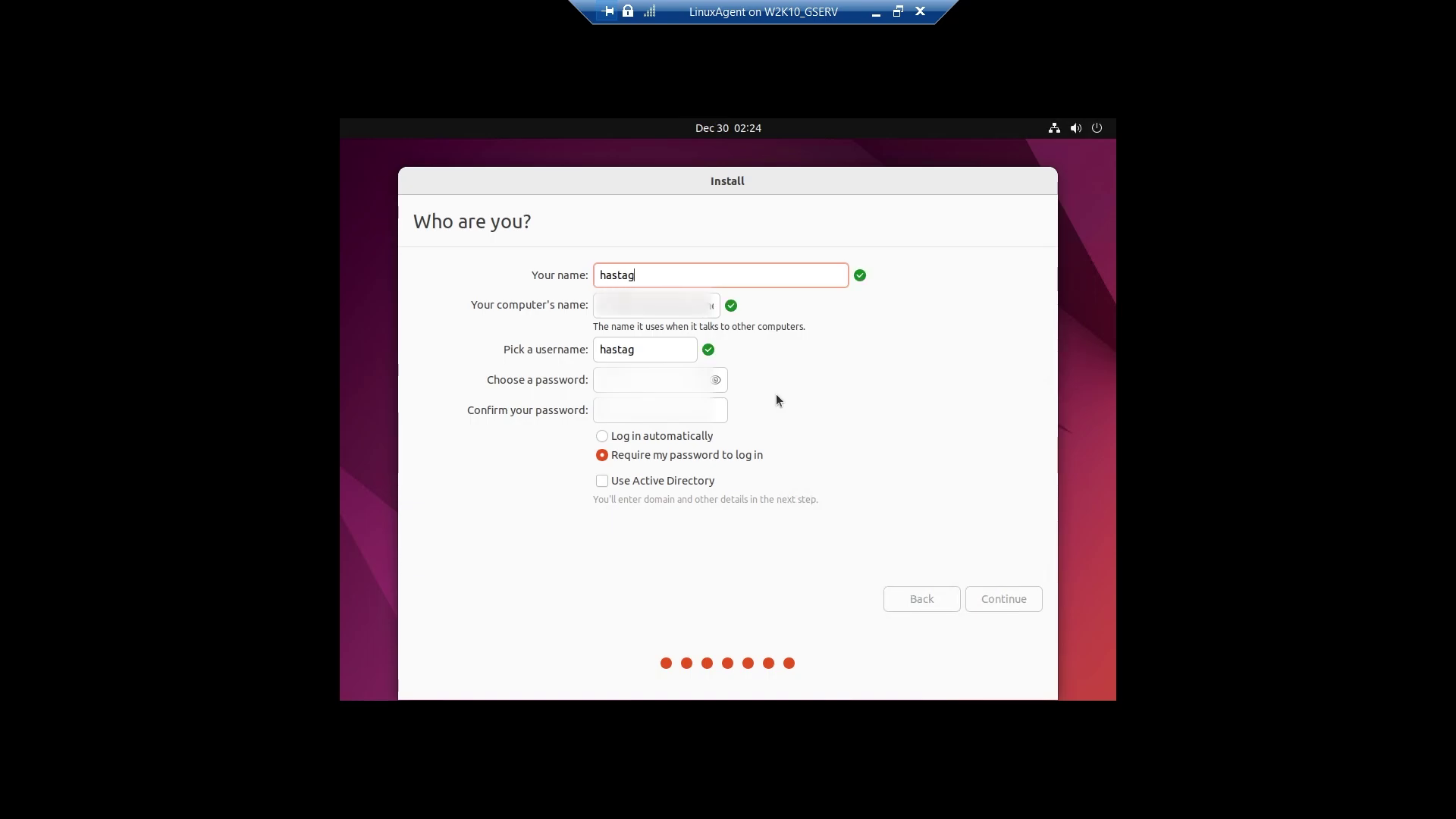
key("BackSpace")
key("BackSpace")
key("BackSpace")
type("htag")
key("Tab")
key("Tab")
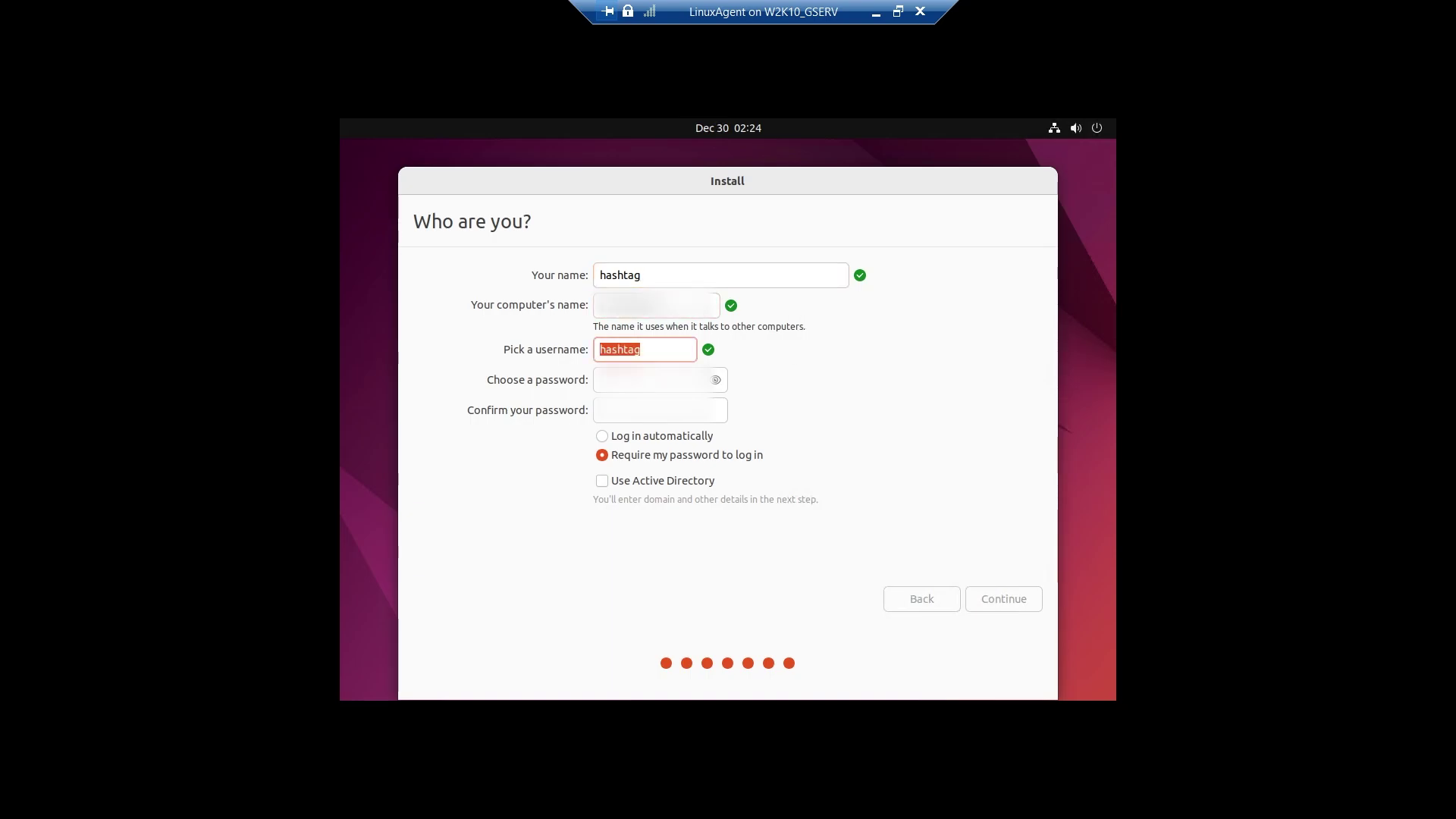
type("root")
key("Tab")
type("************")
key("Tab")
type("************")
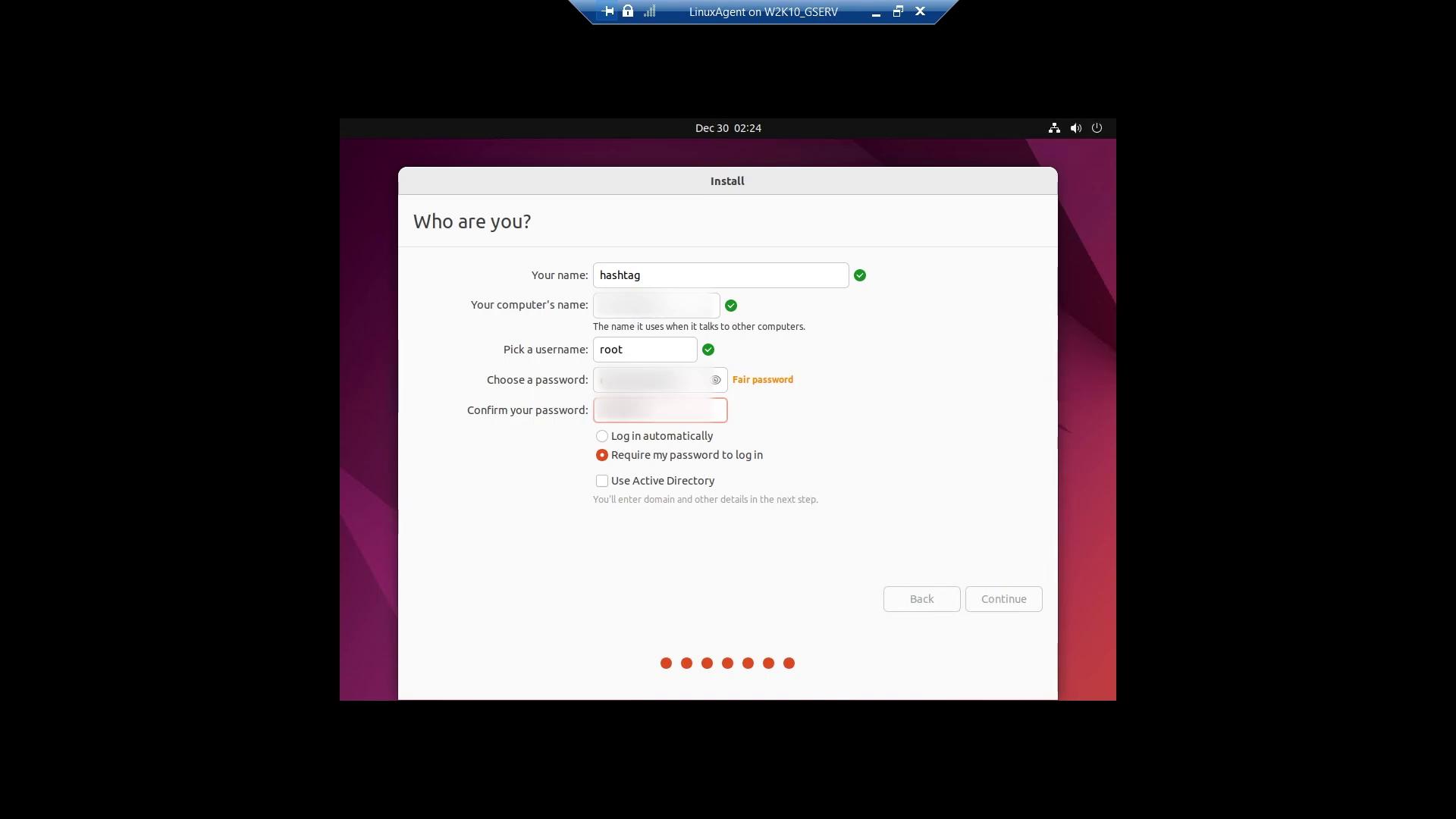
key("shift+Tab")
type("************")
key("Tab")
type("************")
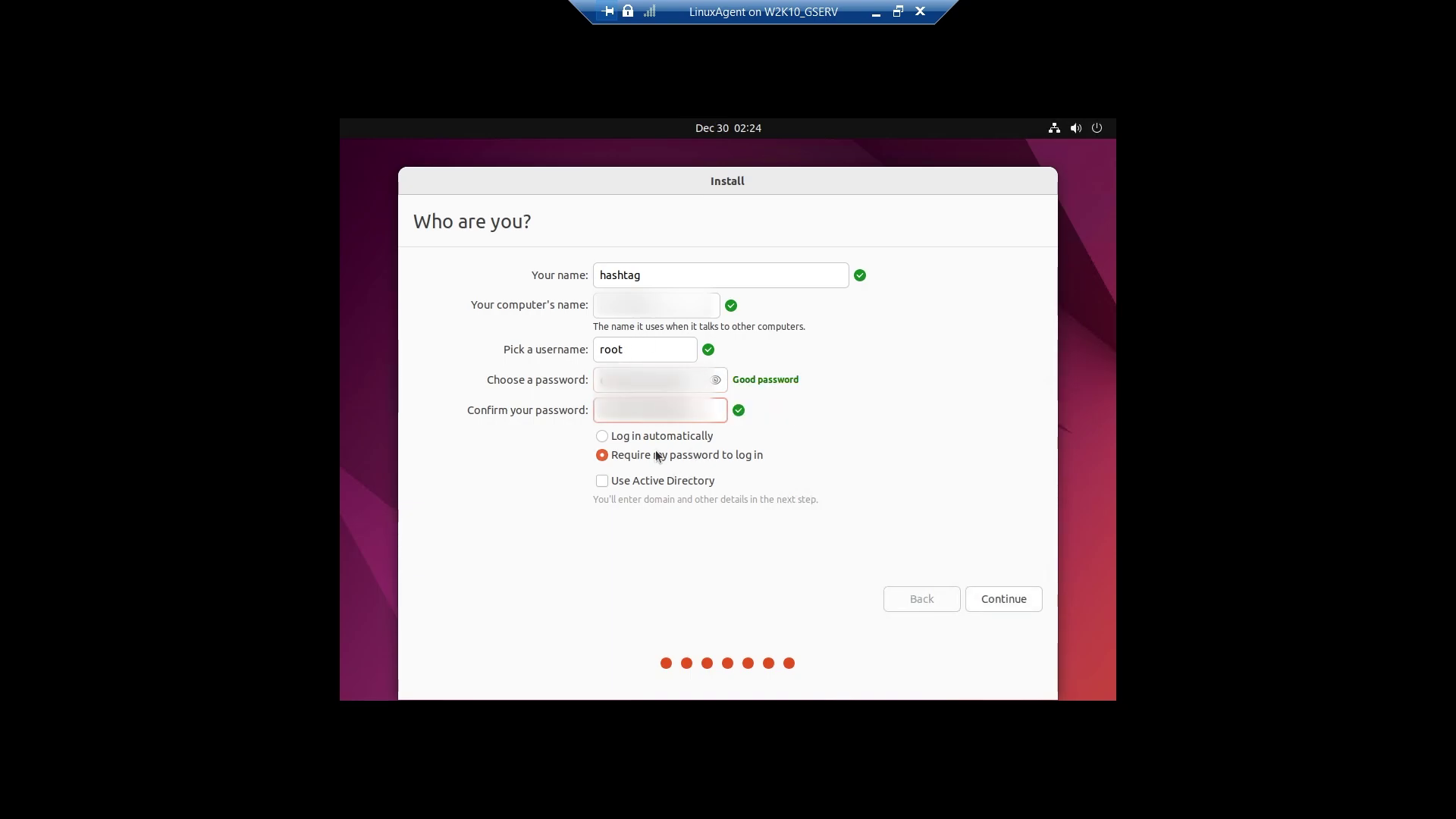
Enable automatic login, correct the name and reserved username, and start the installation.
left_click(652, 436)
triple_click(606, 274)
type("HasTag T")
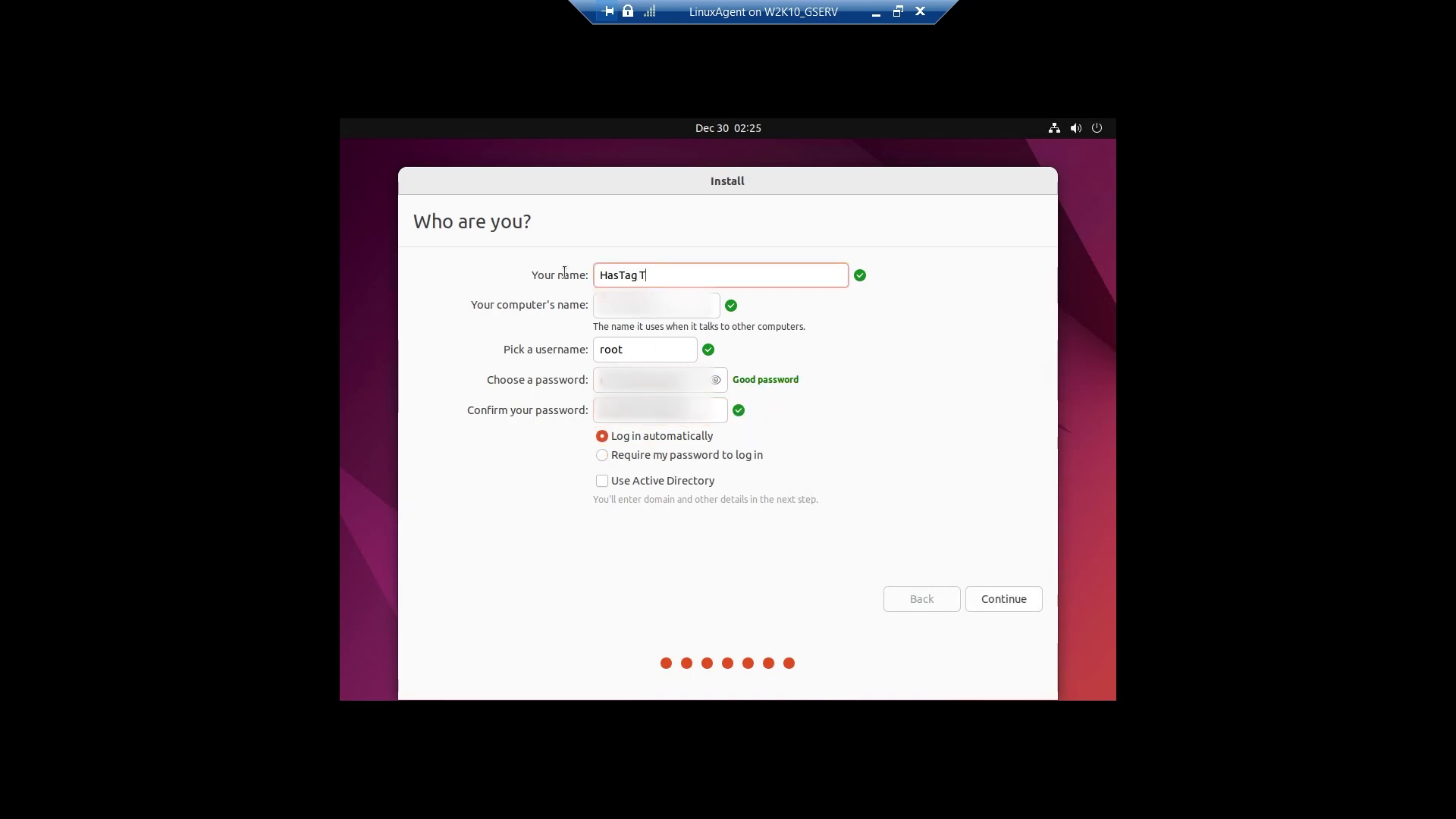
type("ech N Technology")
key("ctrl+BackSpace")
key("ctrl+BackSpace")
key("ctrl+BackSpace")
left_click(1005, 588)
key("Tab")
key("Tab")
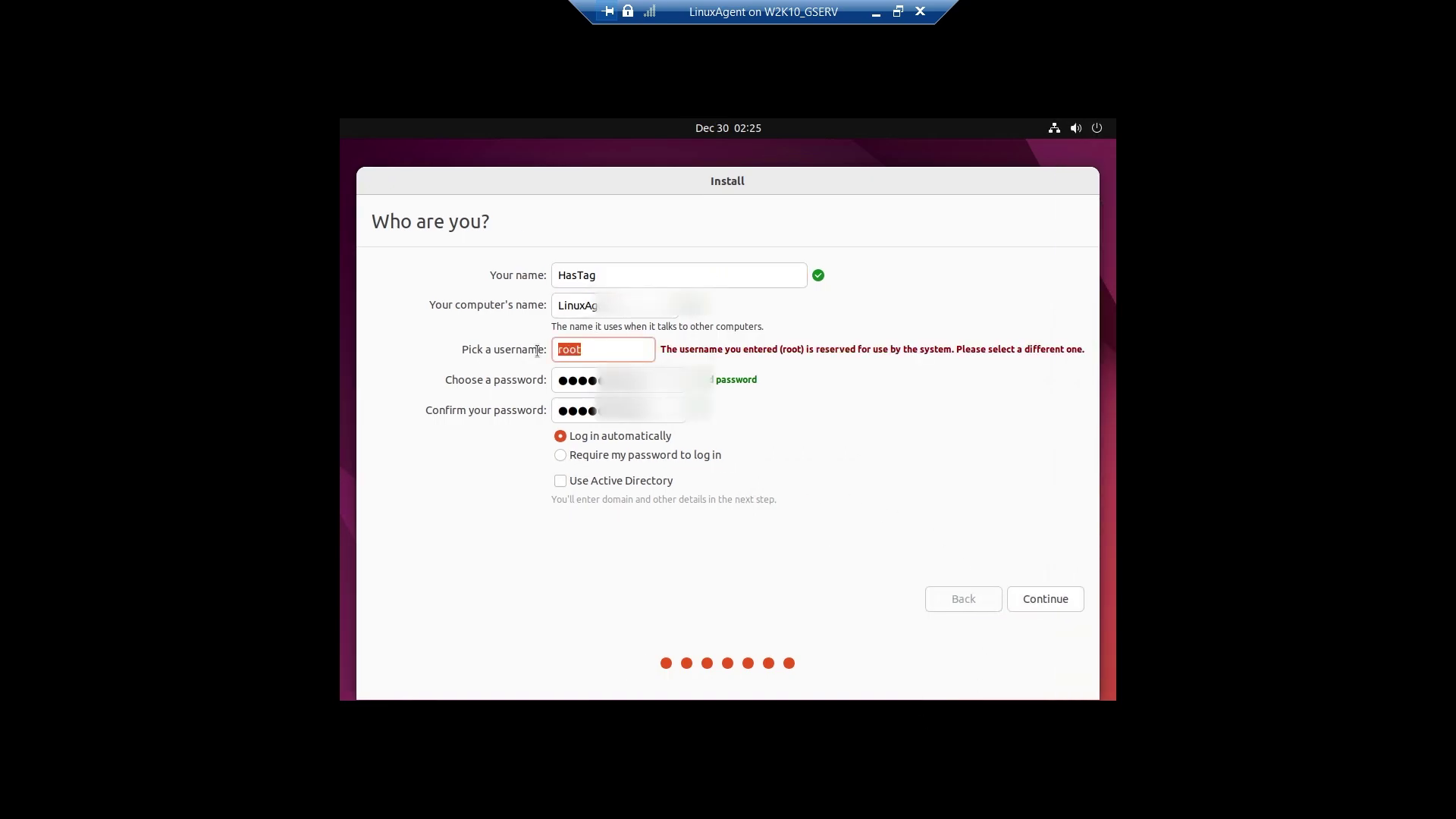
type("hastag")
key("shift+Tab")
key("shift+Tab")
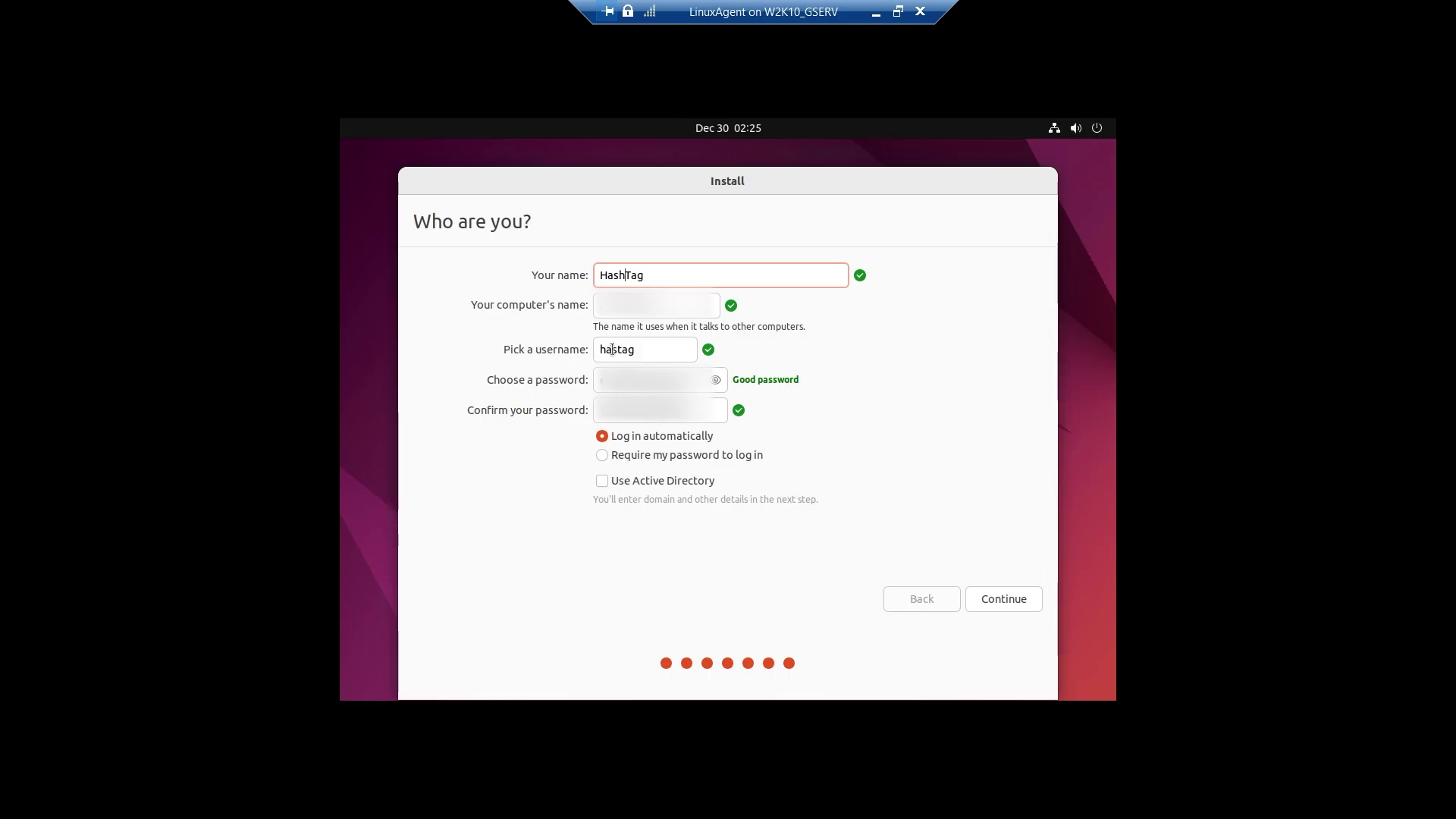
key("Tab")
key("Tab")
key("Return")
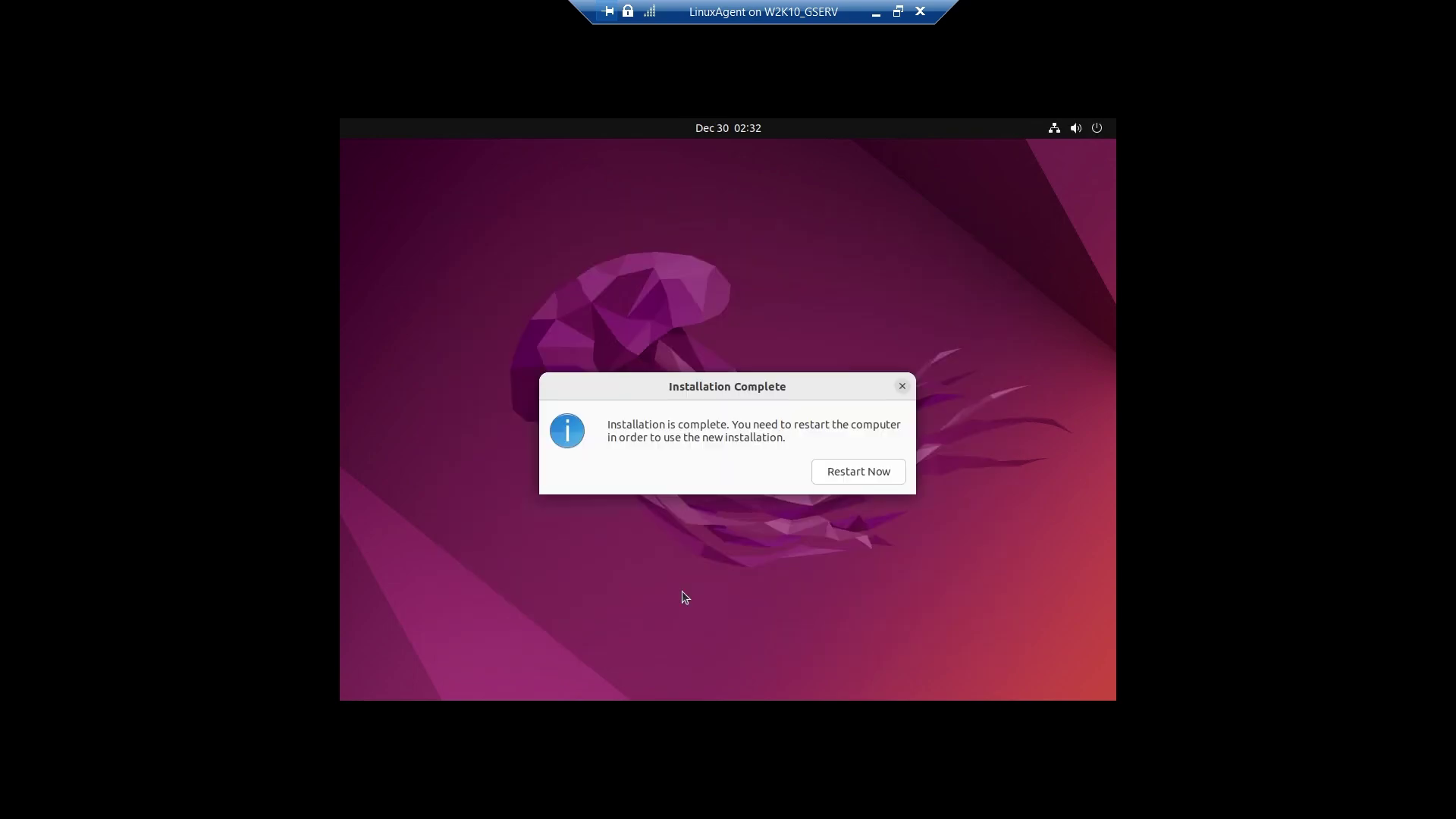
Restart into the installed Ubuntu, then leave full-screen and open the VM's DVD drive options.
left_click(856, 473)
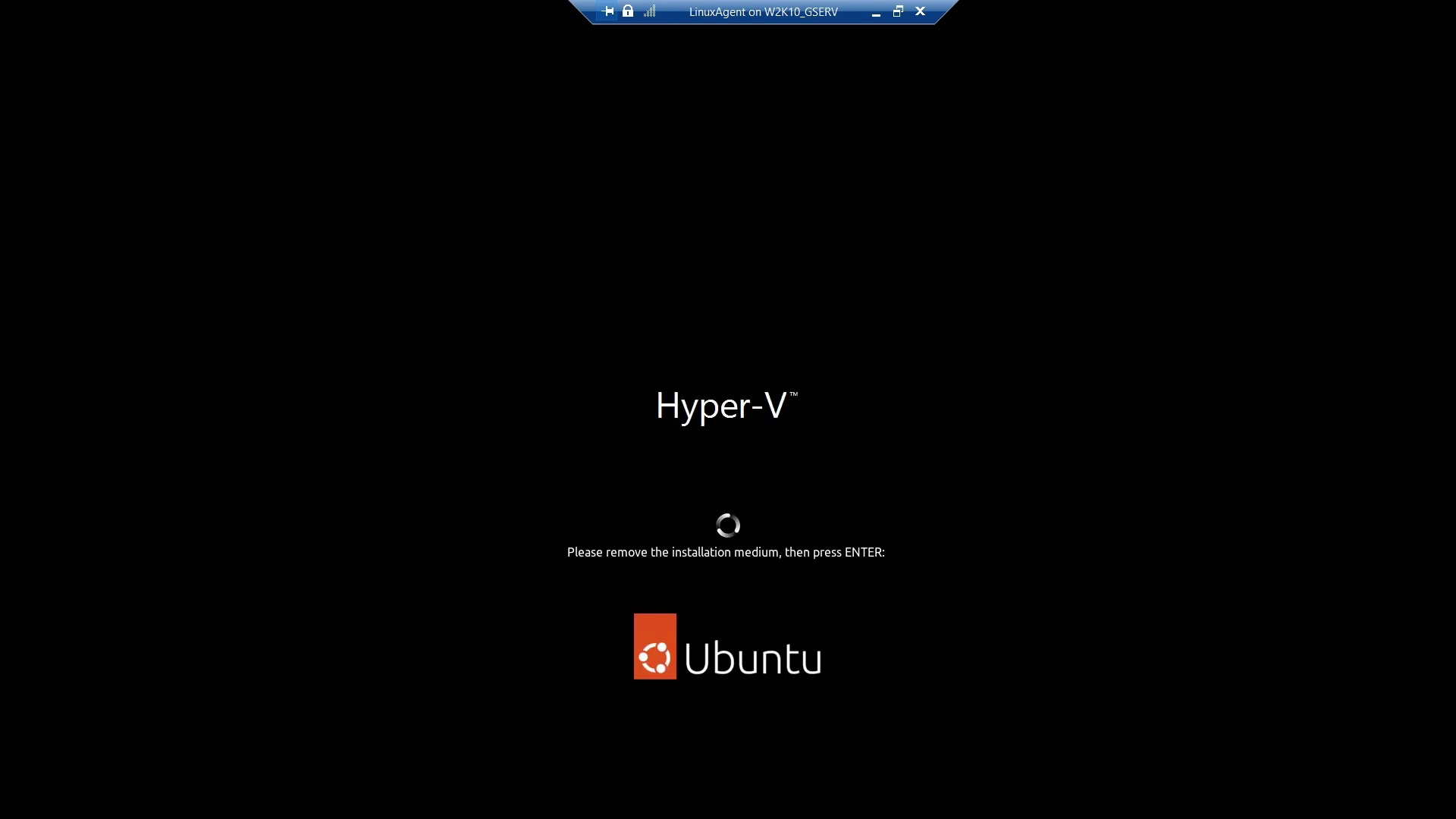
left_click(898, 11)
left_click(485, 157)
mouse_move(565, 176)
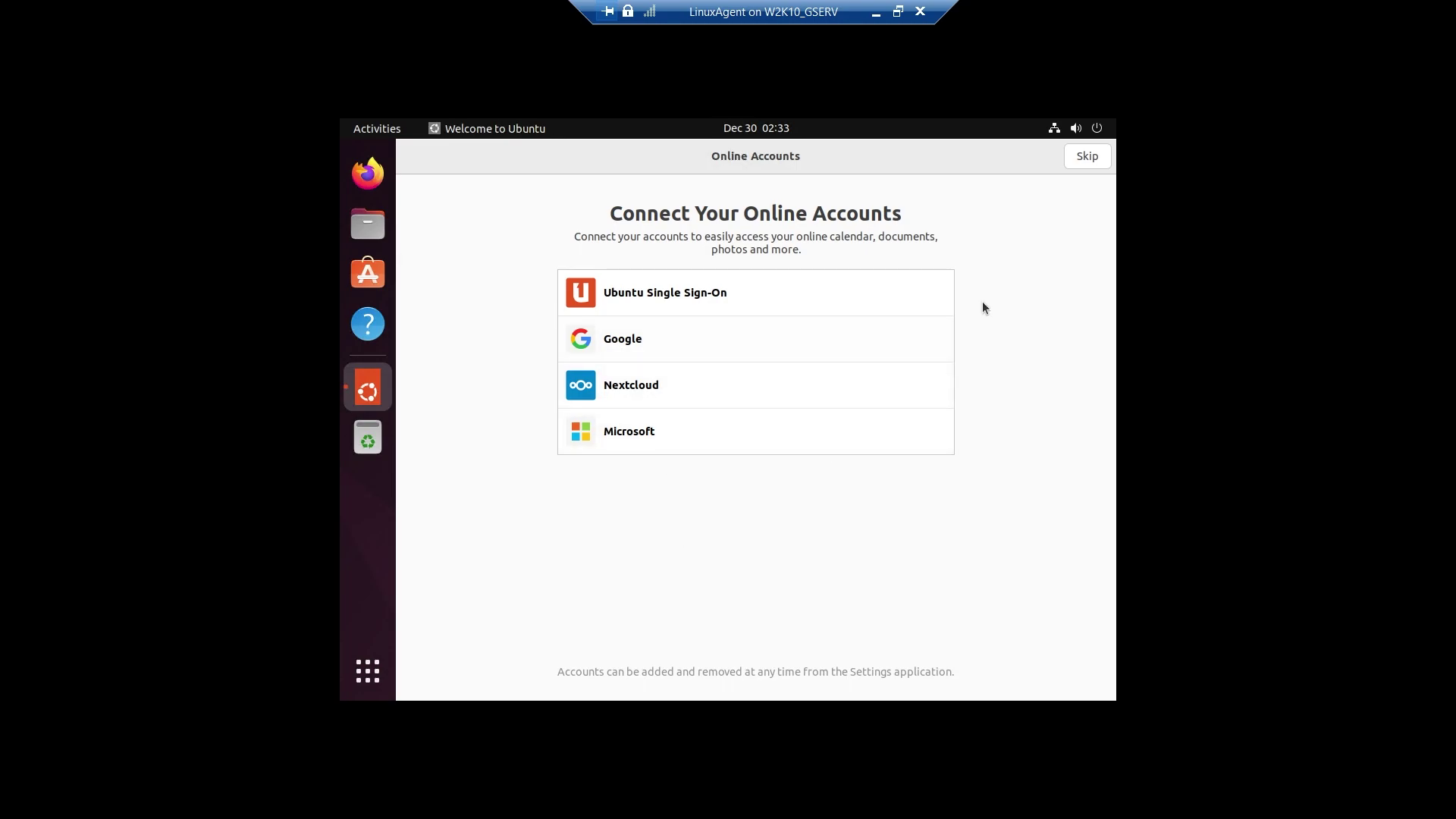
Skip the online accounts and Livepatch setup screens and launch Firefox from the dock.
left_click(1084, 165)
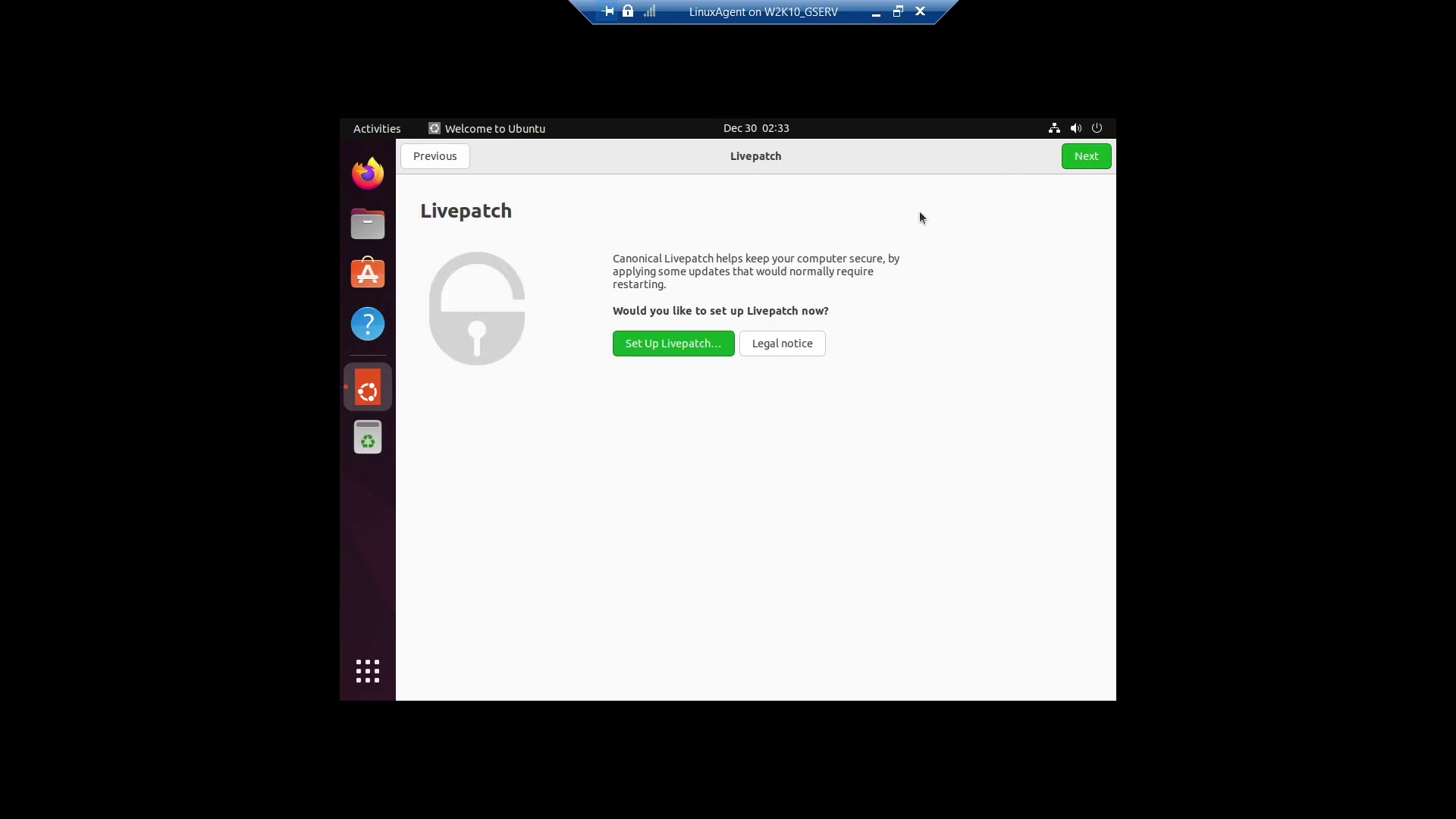
left_click(1086, 160)
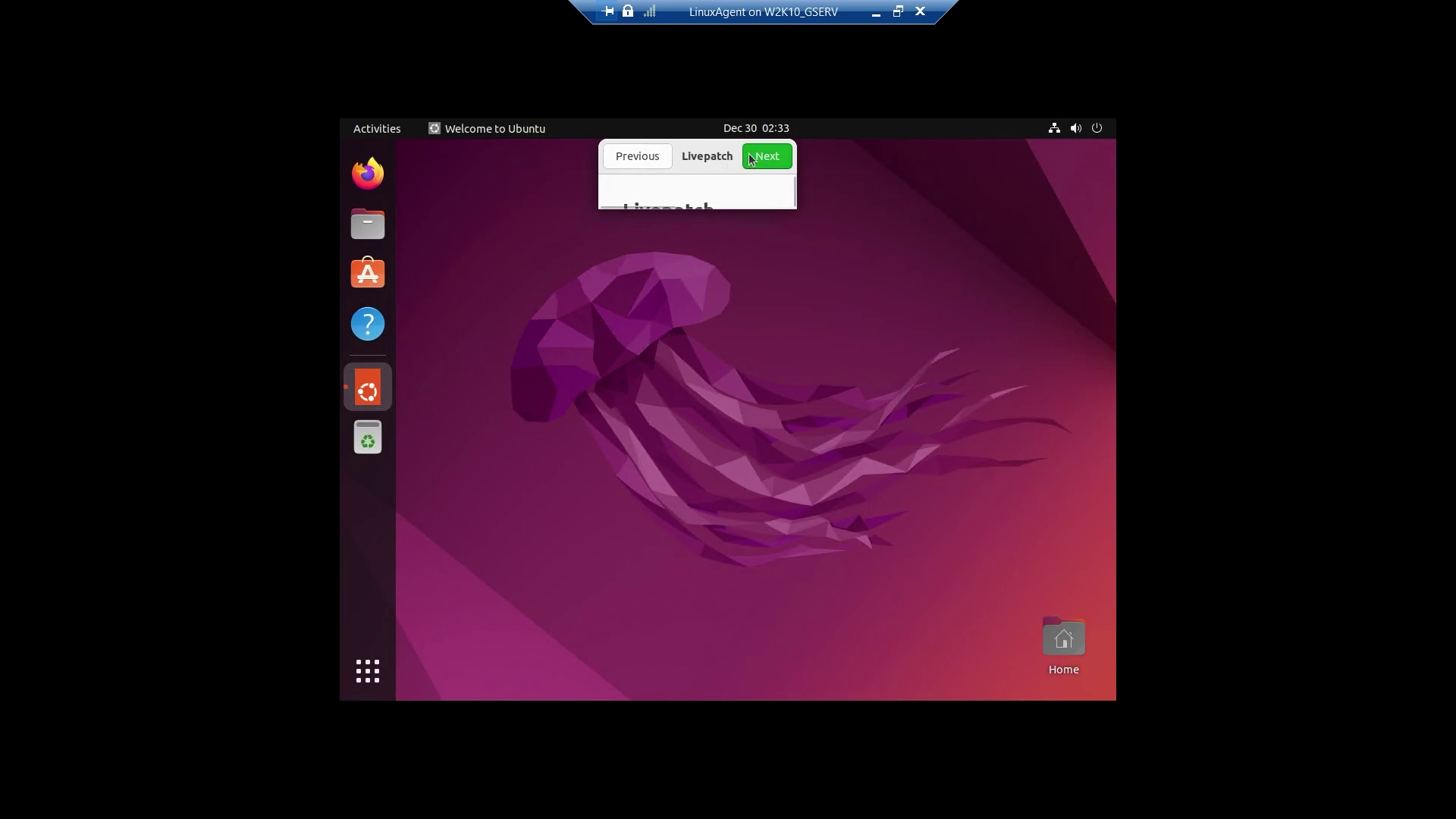
left_click(370, 175)
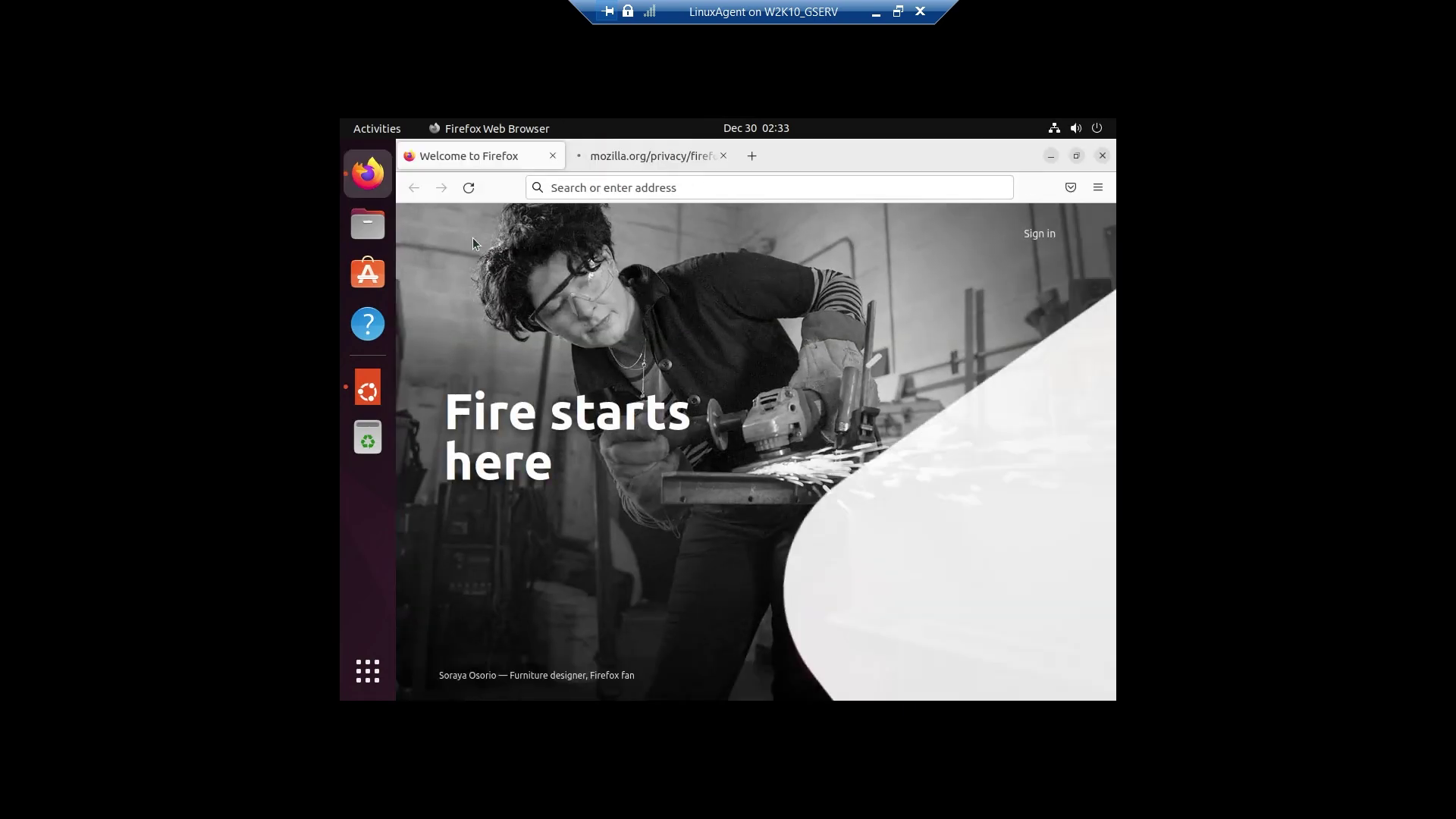
Search Google for 'agent dvr download' and select the 'sudo apt-get install curl' command on iSpy's Linux instructions.
left_click(662, 189)
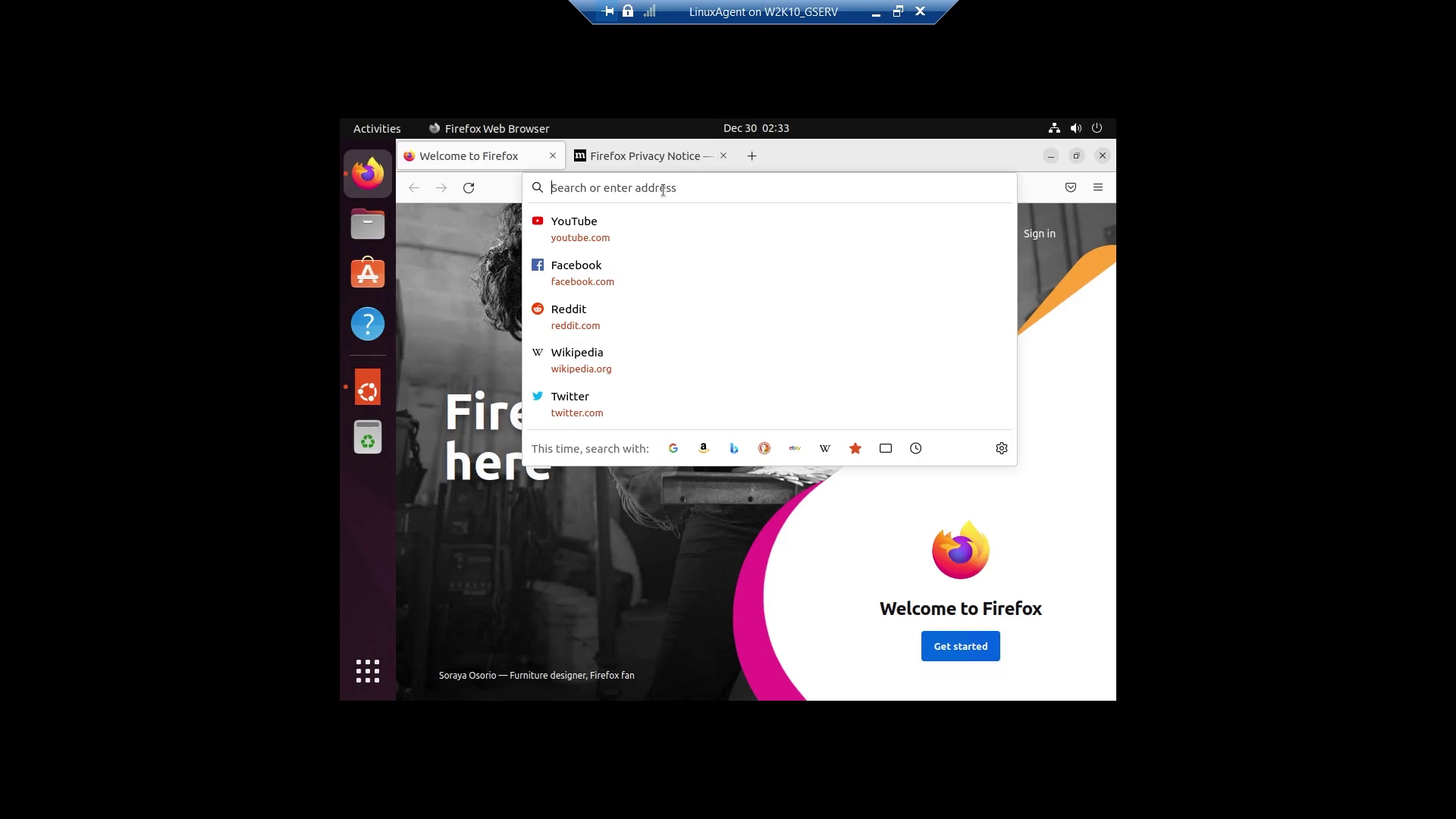
type("agent dv")
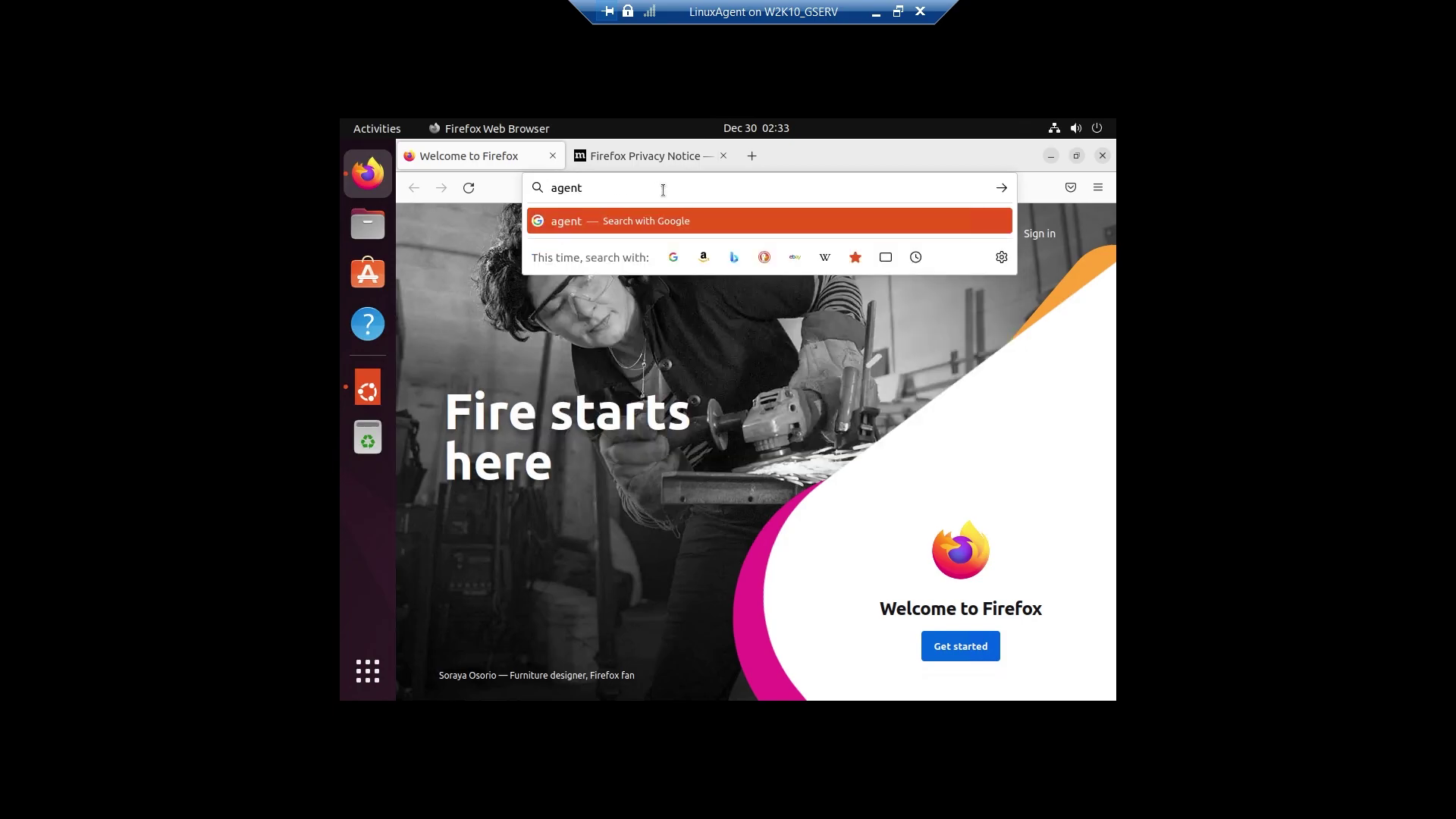
type("r download")
key("Return")
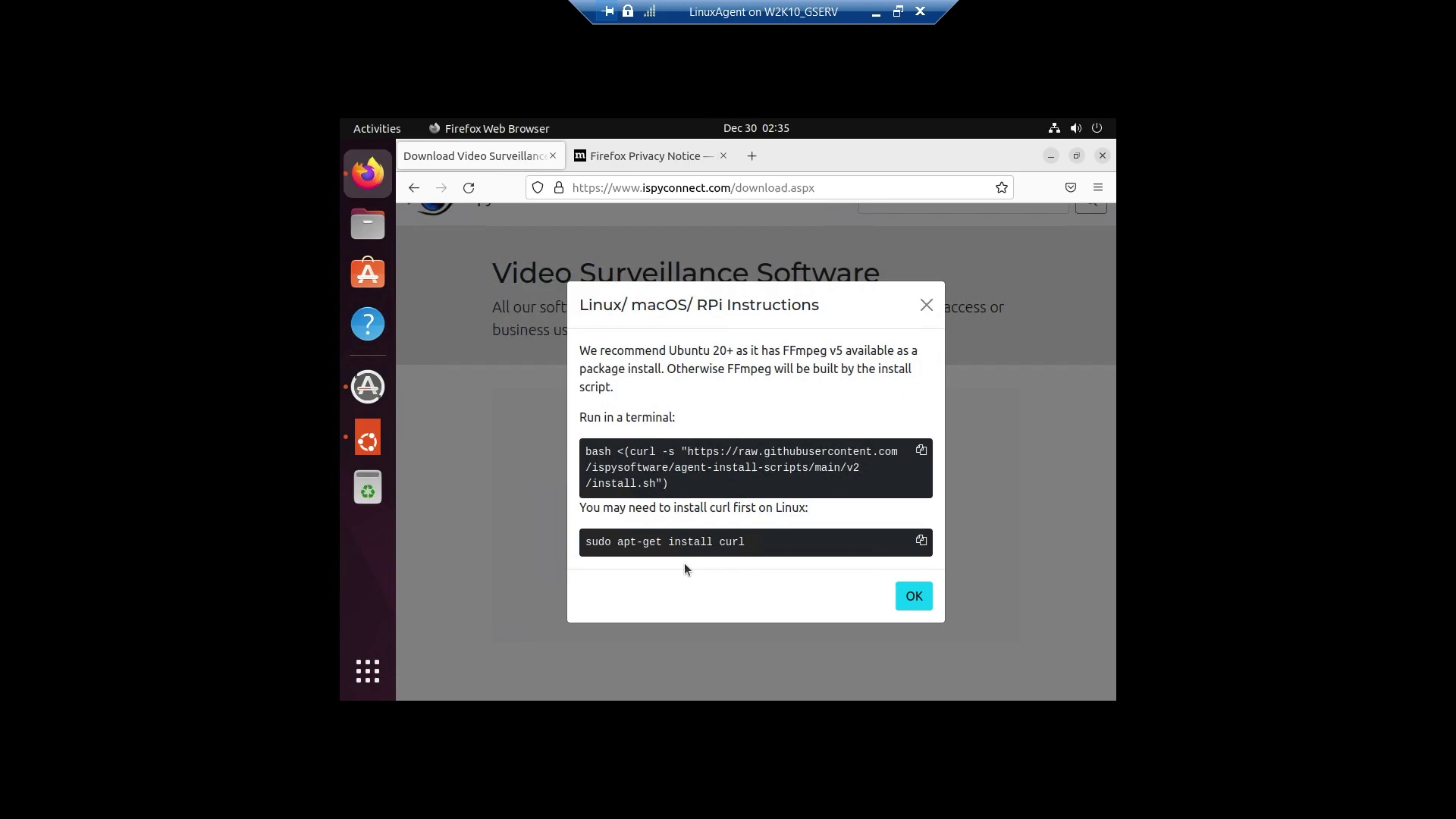
left_click_drag(754, 548, 550, 537)
key("ctrl+c")
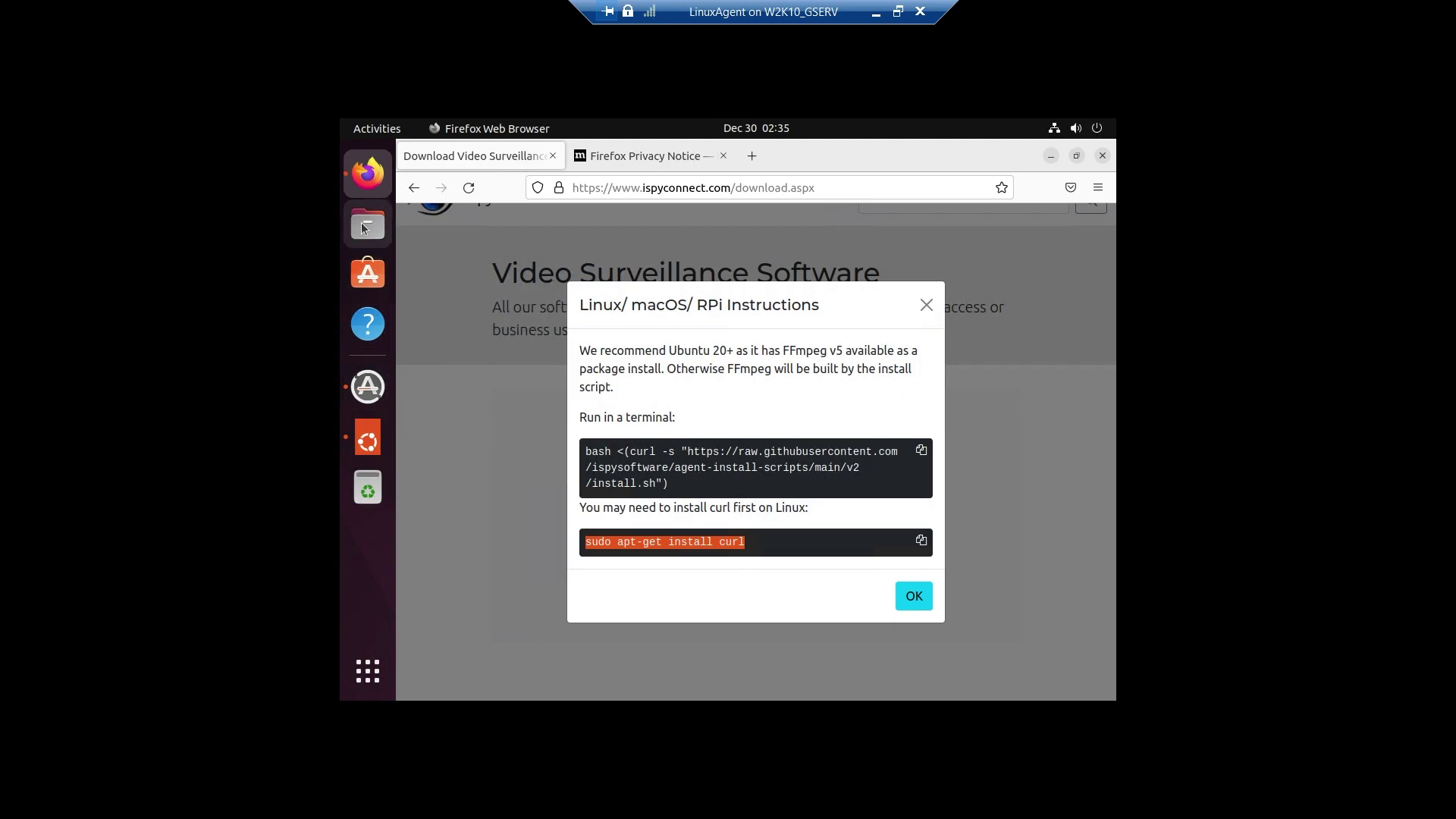
Open a Terminal and paste 'sudo apt-get install curl' onto a clean prompt.
left_click(376, 677)
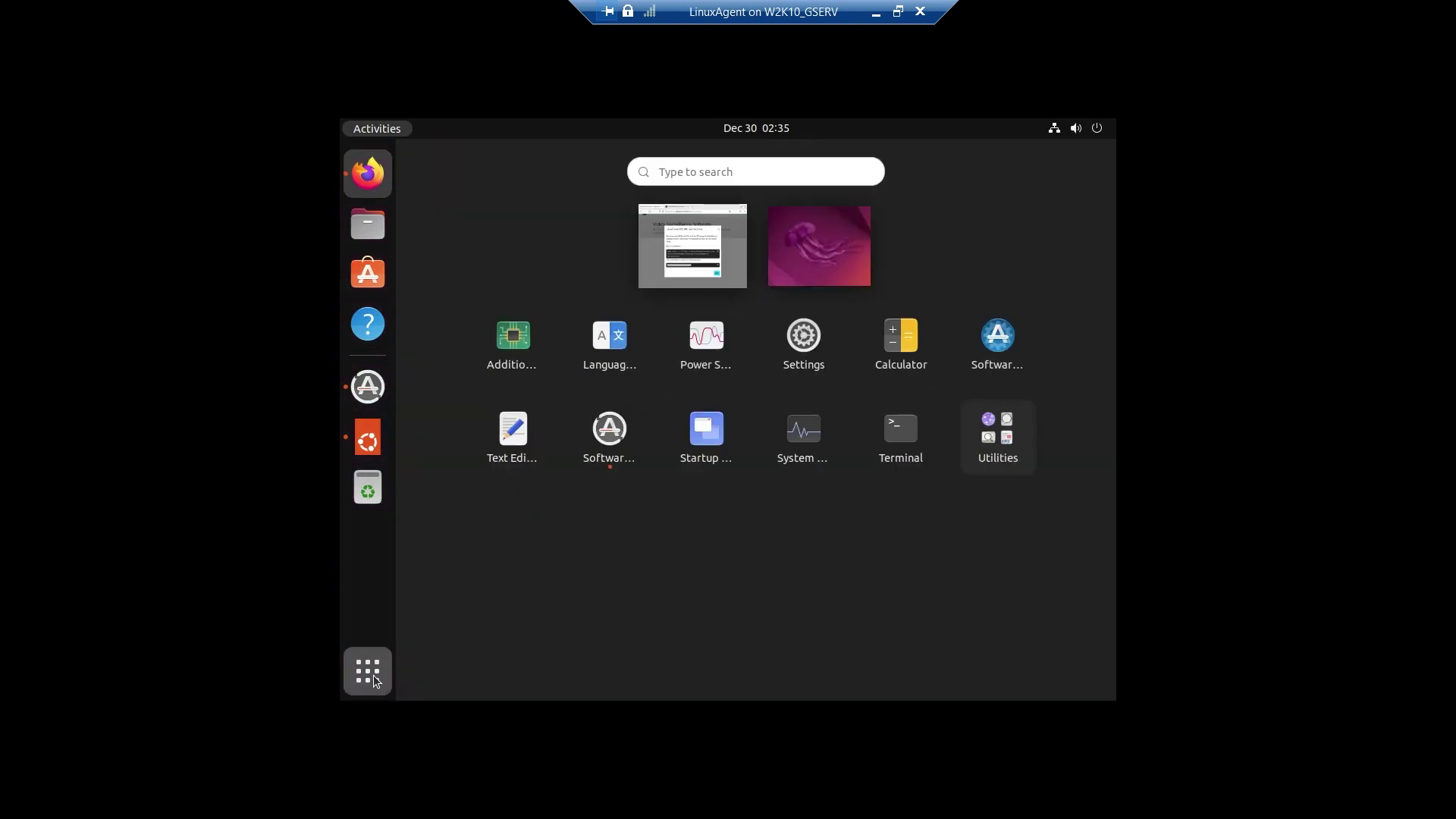
left_click(881, 438)
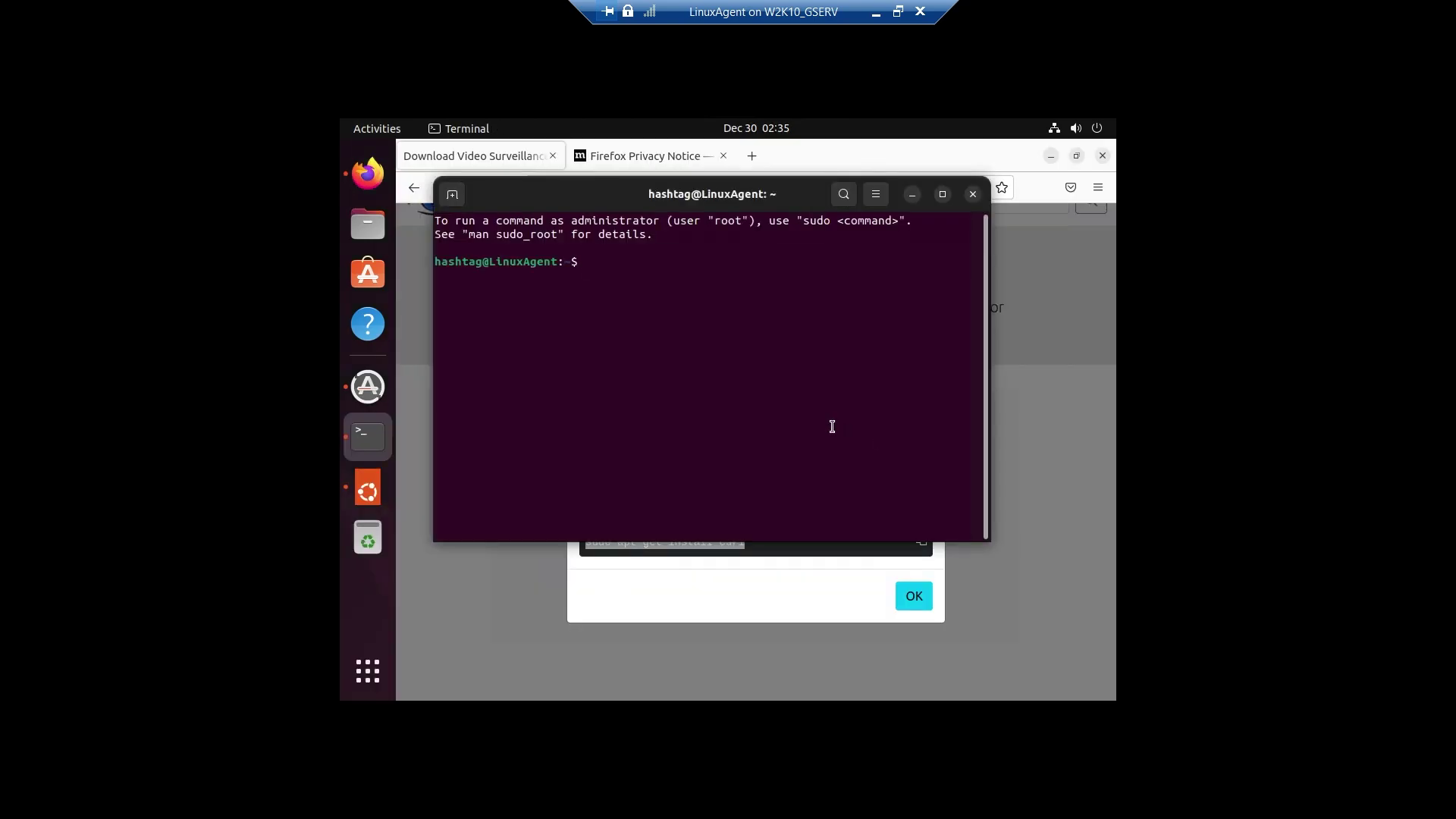
type("sudo")
right_click(845, 393)
left_click(882, 444)
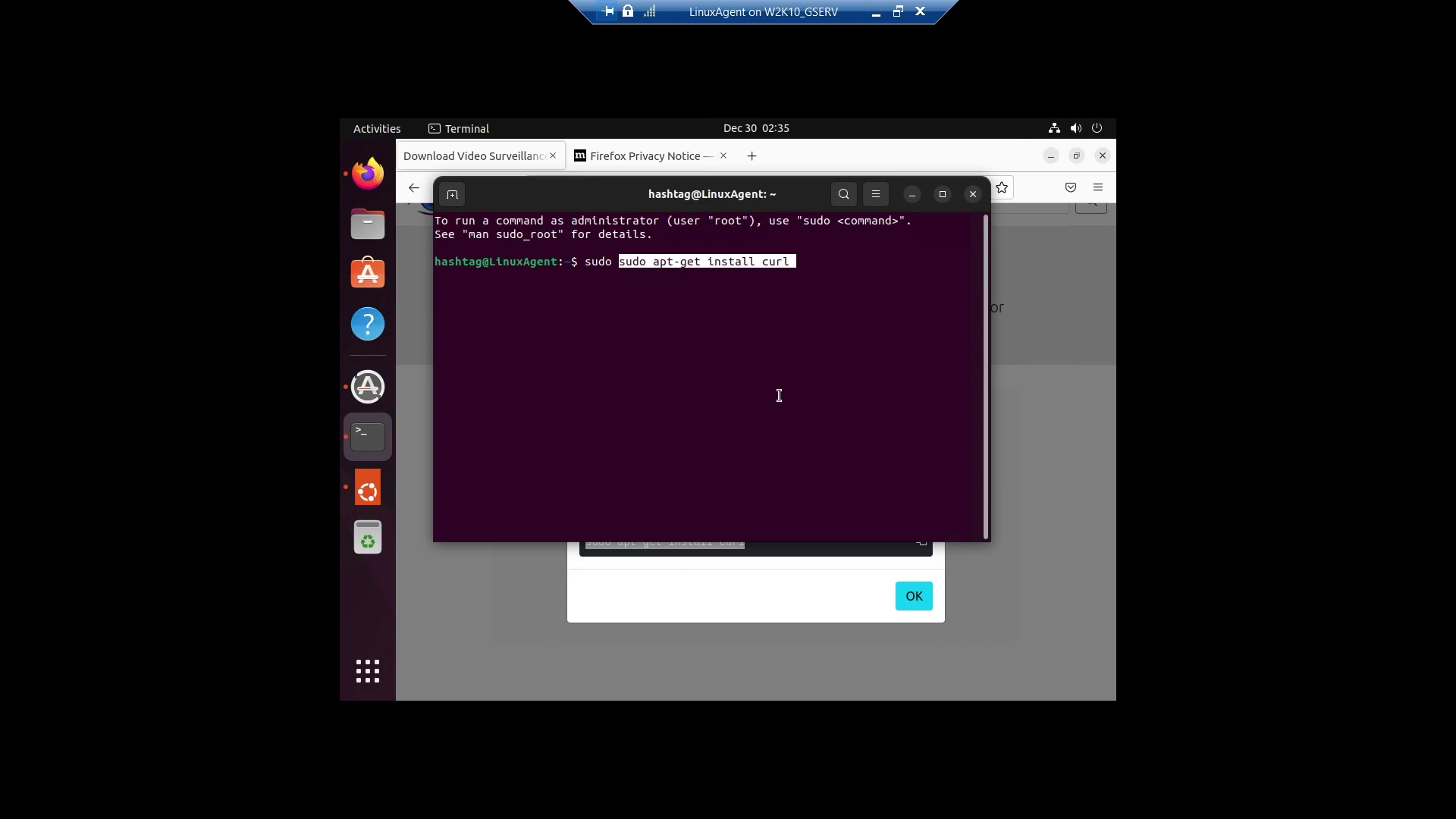
key("BackSpace")
key("BackSpace")
key("BackSpace")
key("BackSpace")
key("BackSpace")
key("BackSpace")
key("BackSpace")
key("BackSpace")
key("BackSpace")
key("BackSpace")
key("BackSpace")
key("BackSpace")
key("BackSpace")
key("BackSpace")
key("BackSpace")
key("BackSpace")
key("BackSpace")
key("BackSpace")
key("BackSpace")
key("BackSpace")
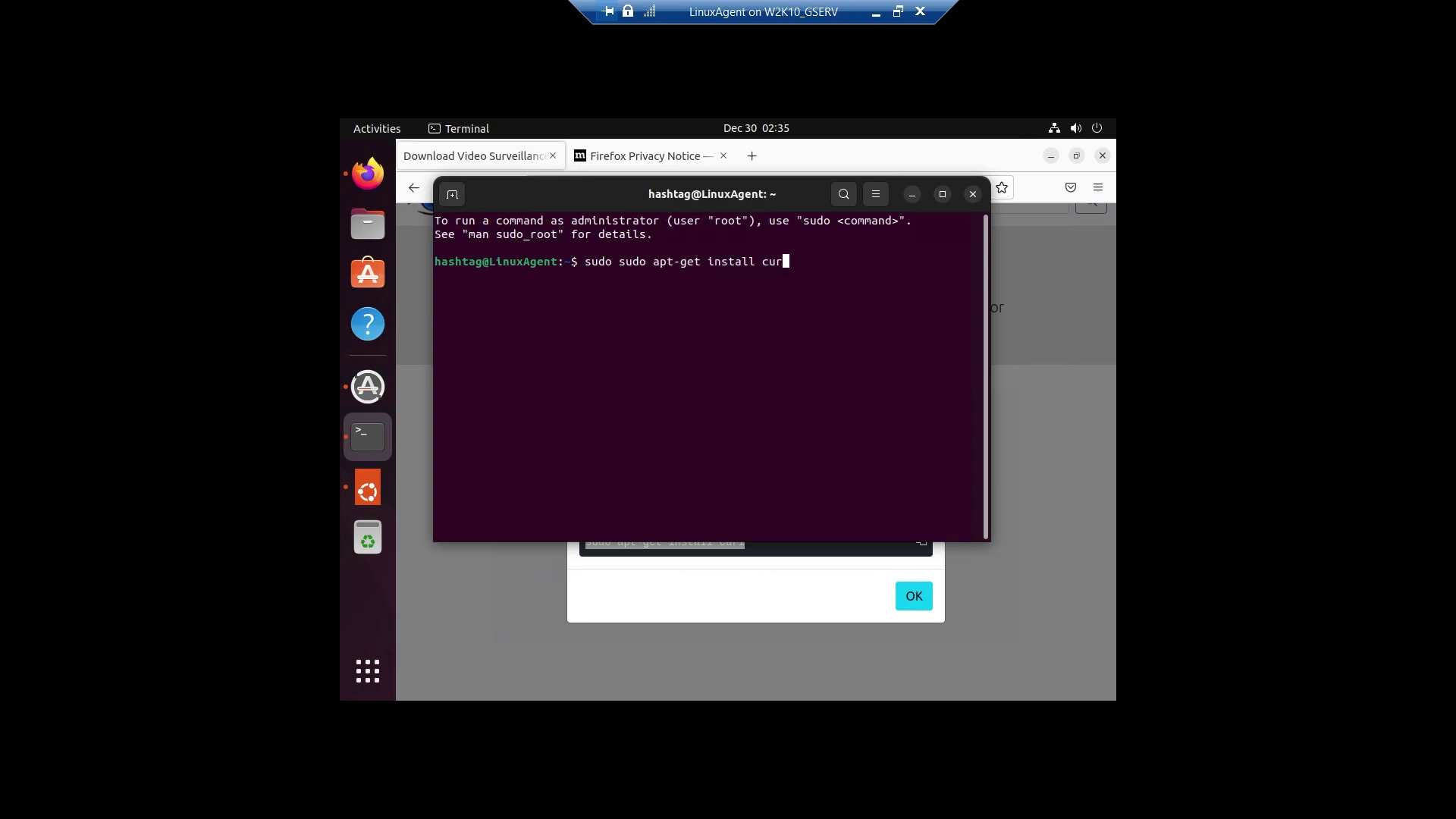
key("BackSpace")
key("BackSpace")
right_click(781, 400)
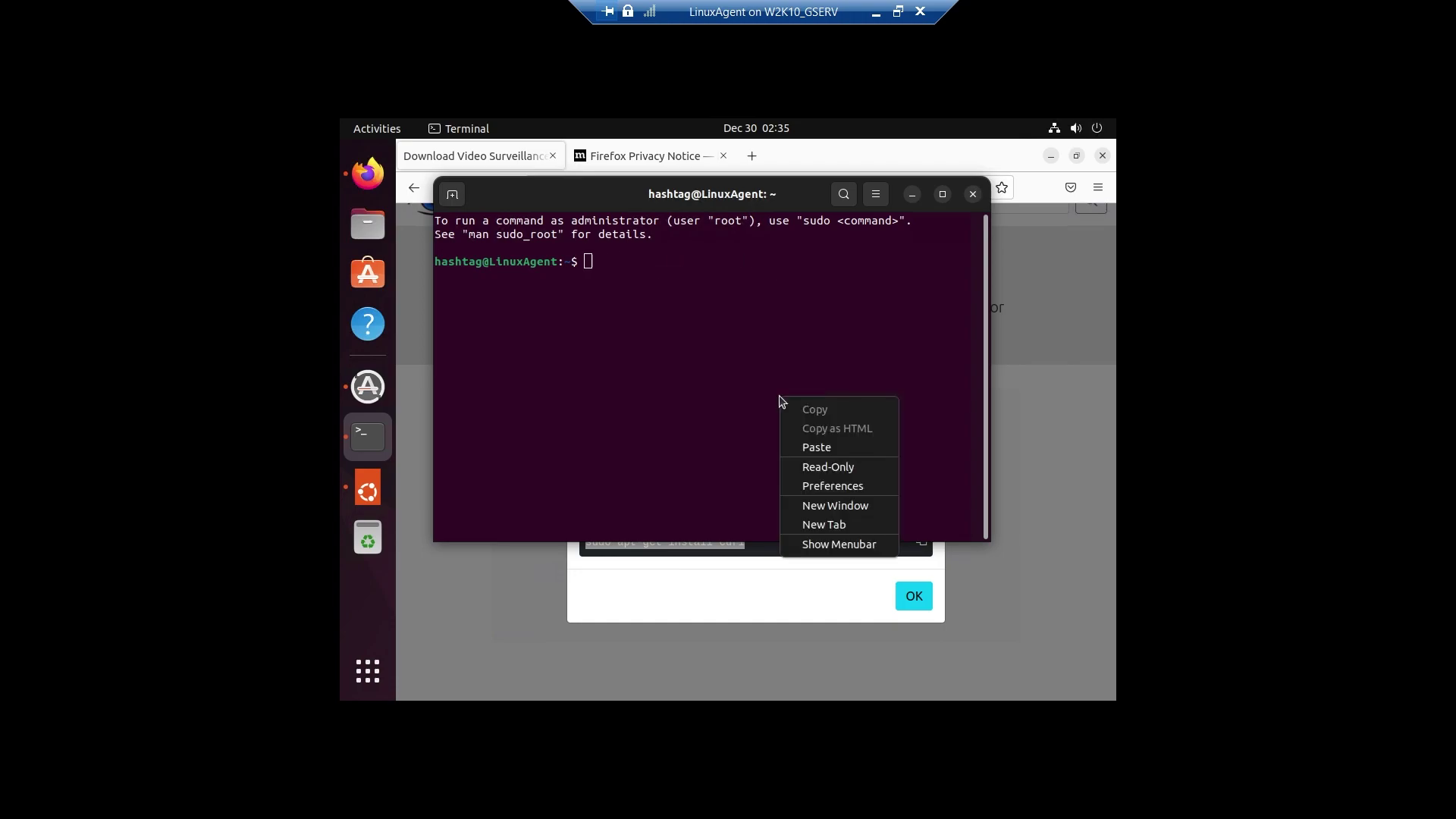
left_click(825, 453)
Run the curl install, entering the sudo password and confirming with y.
key("Return")
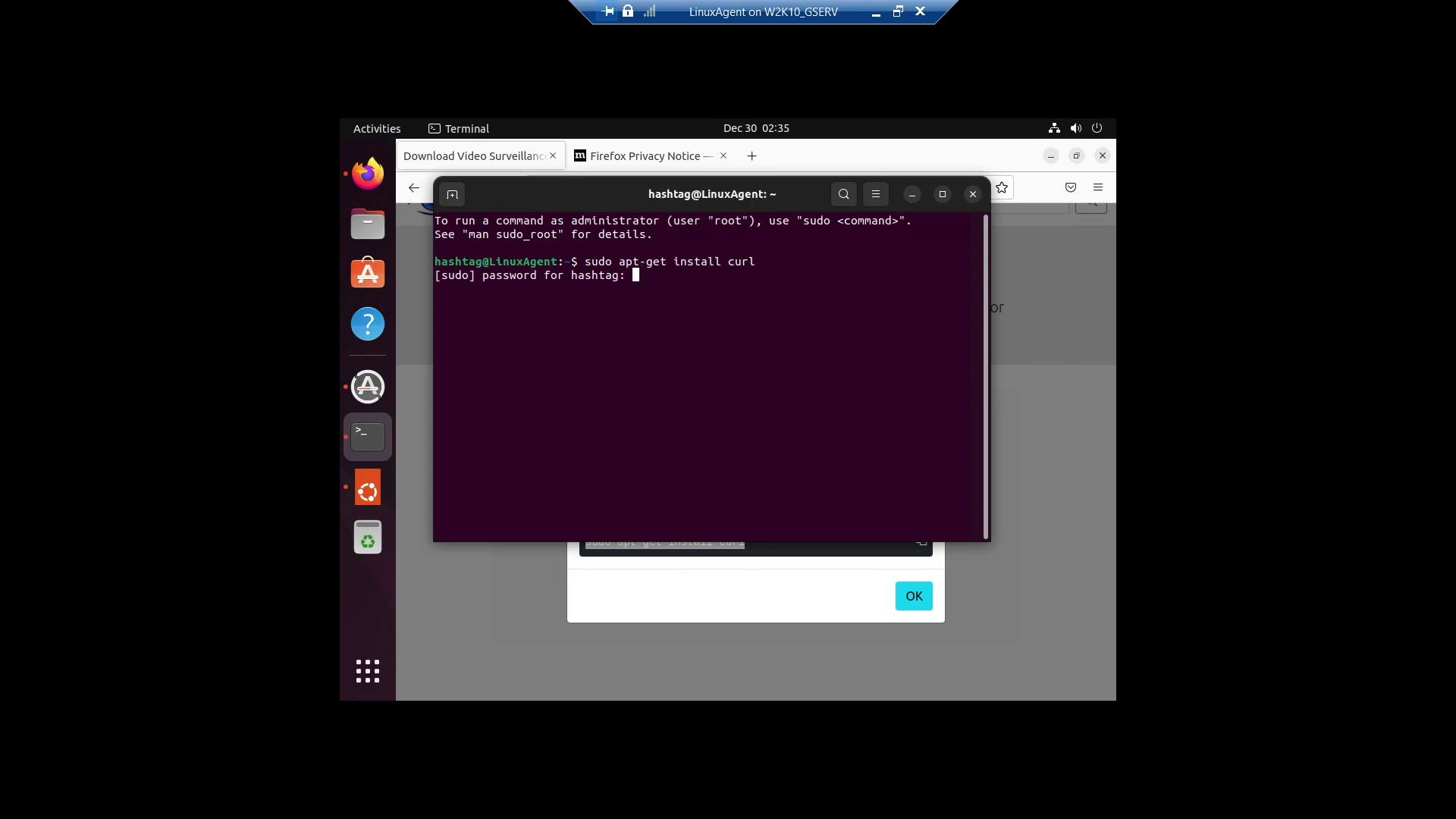
key("Return")
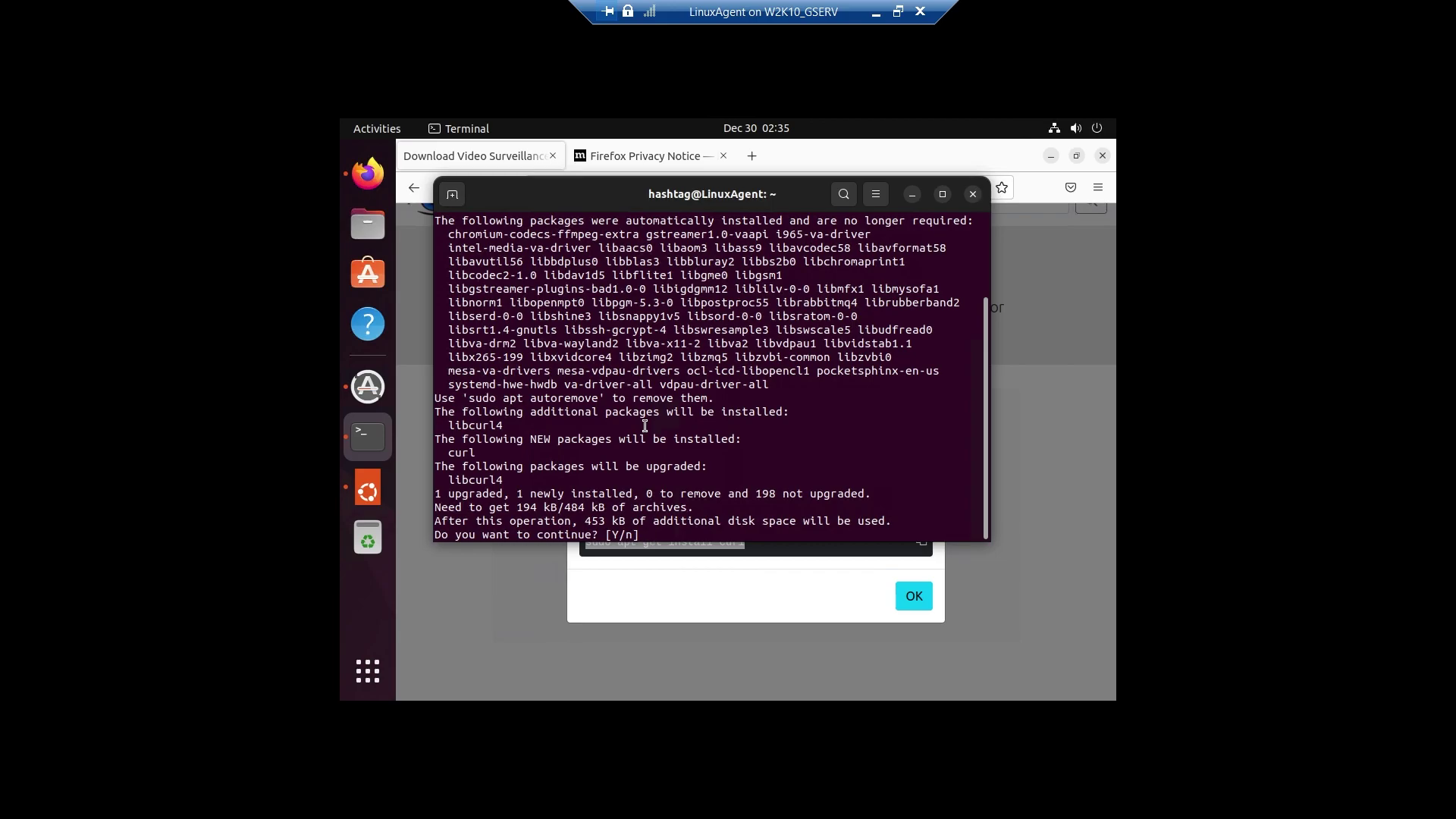
type("y")
key("Return")
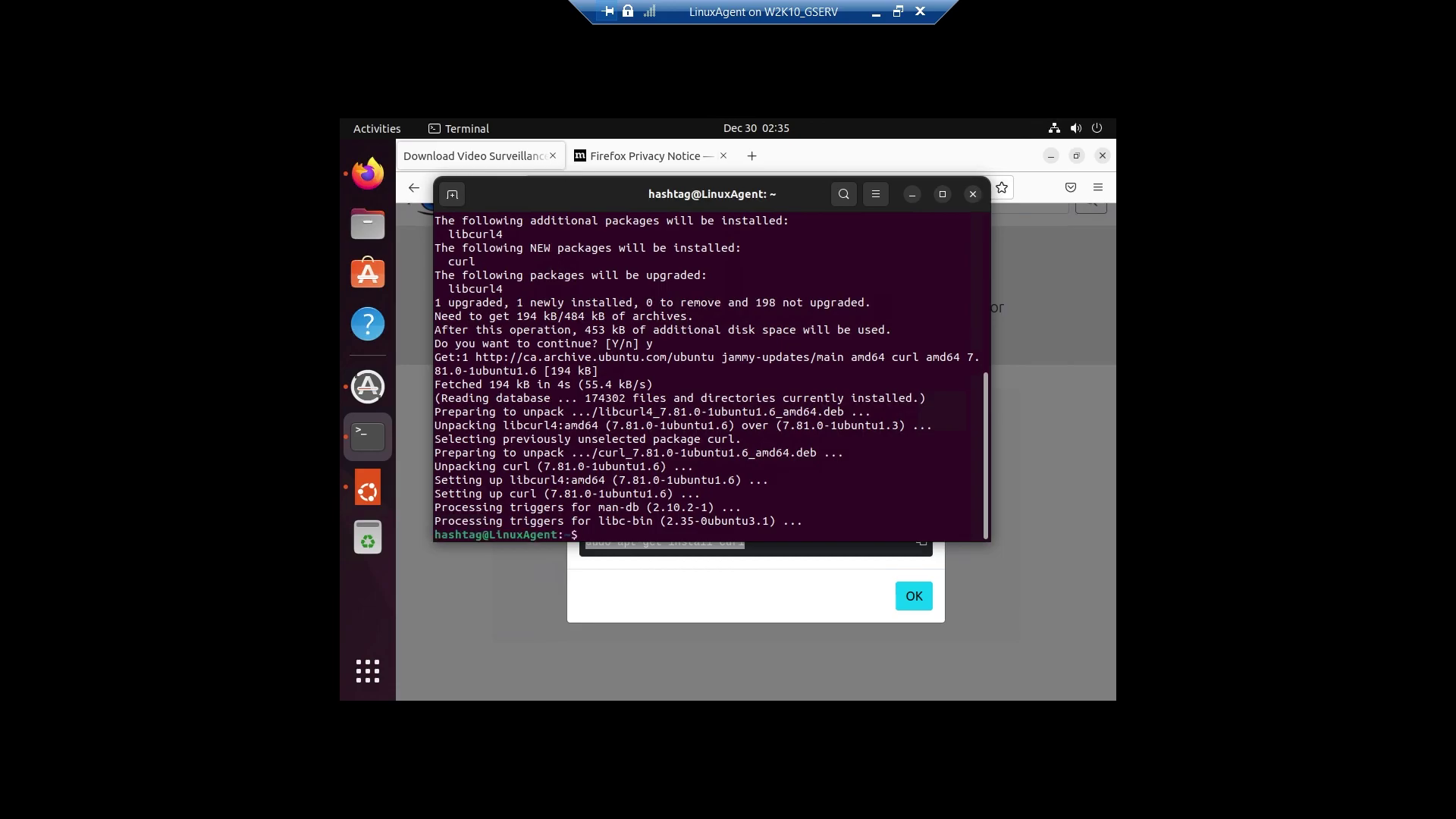
Copy the bash <(curl ...install.sh) command from Firefox and paste it into the Terminal.
left_click(731, 572)
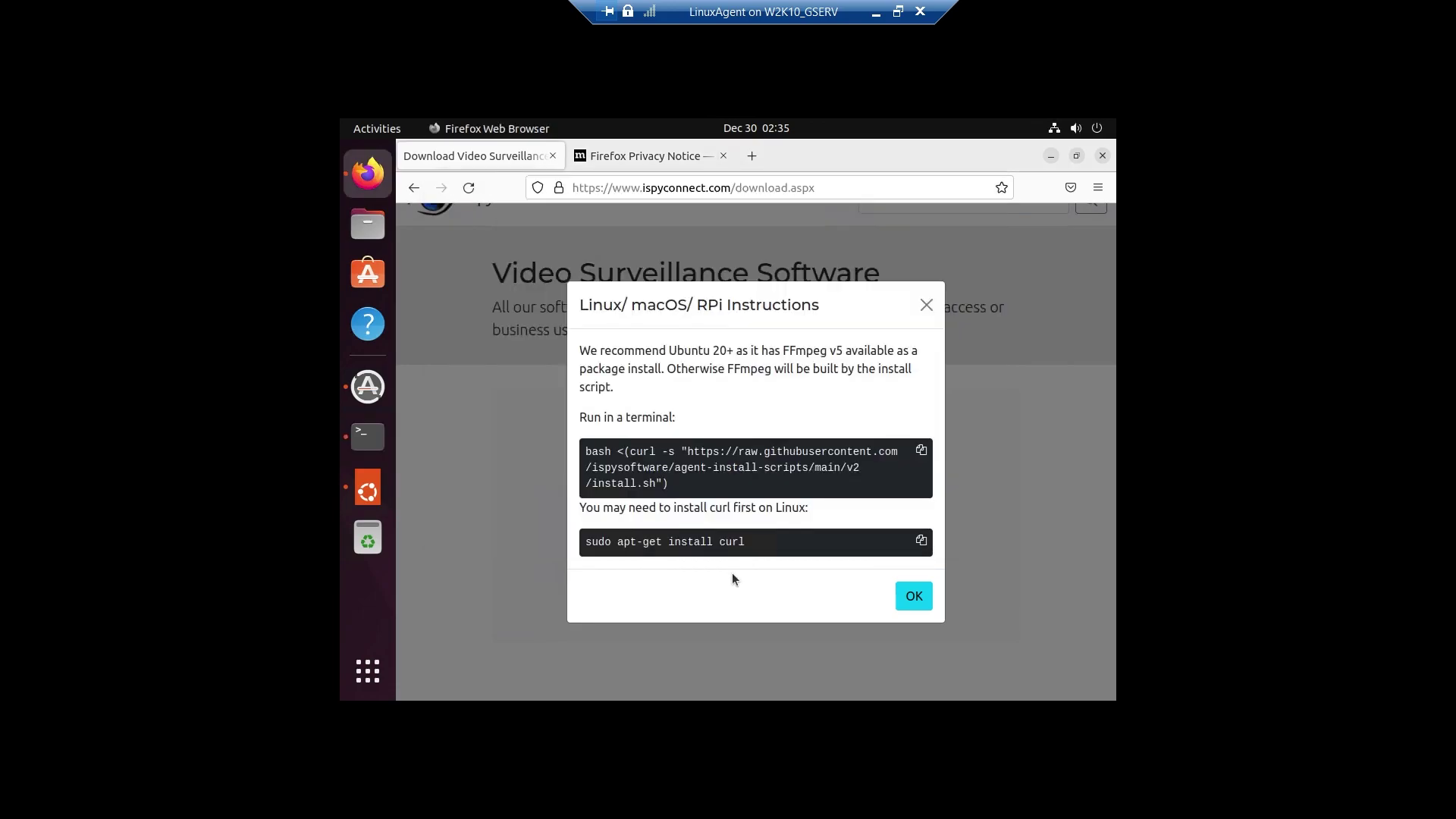
left_click(922, 451)
left_click(368, 671)
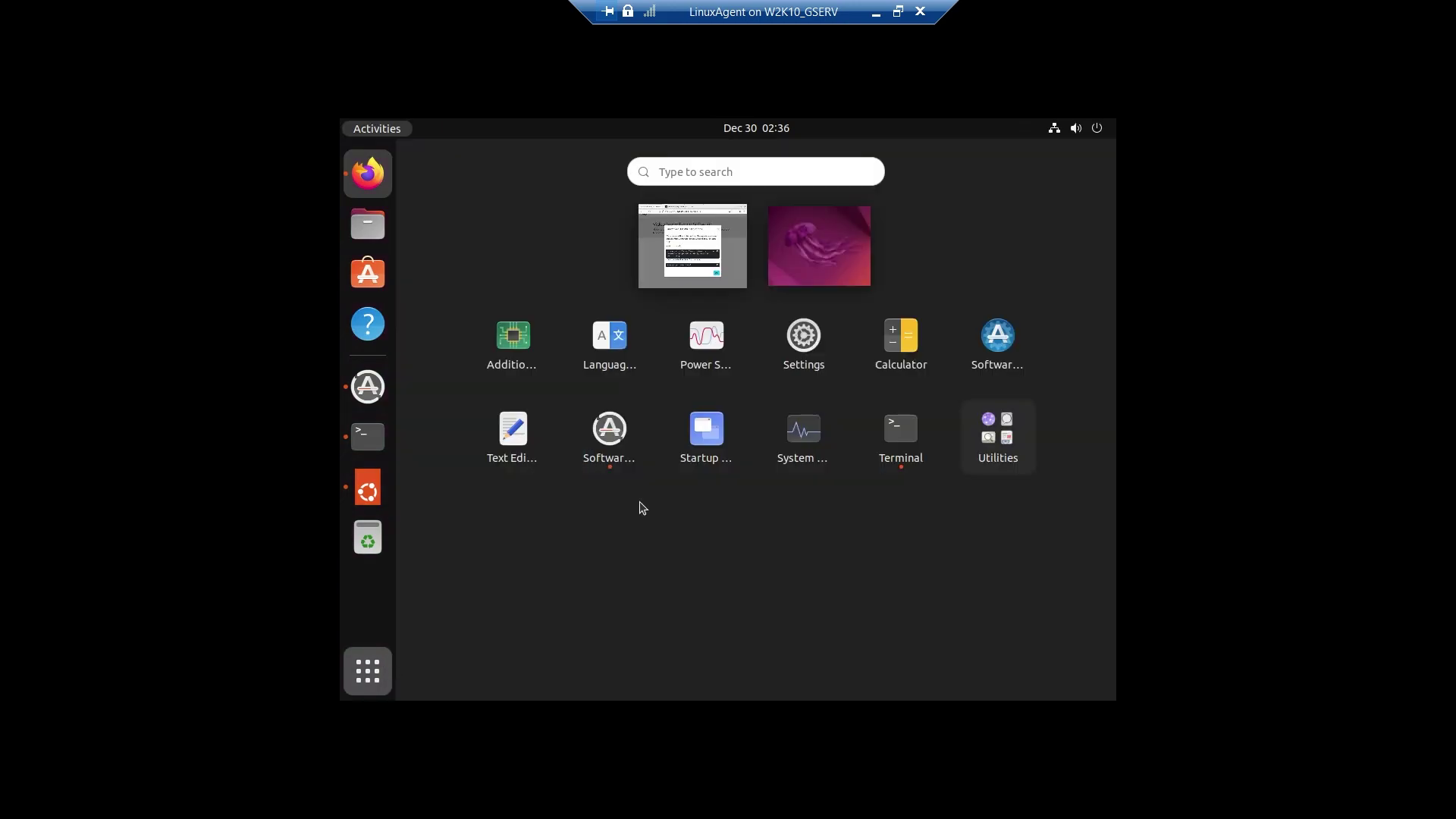
left_click(371, 437)
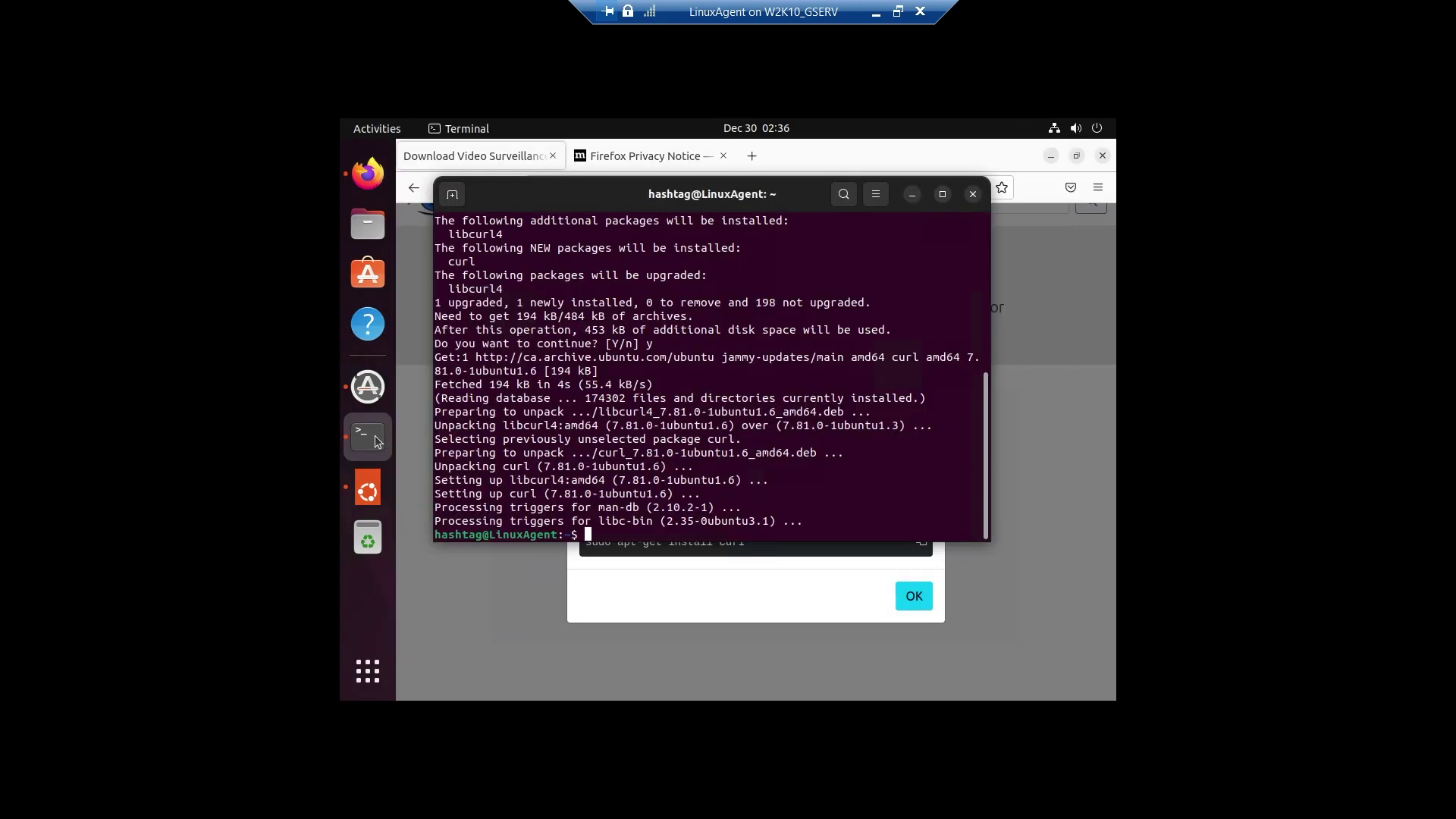
right_click(624, 502)
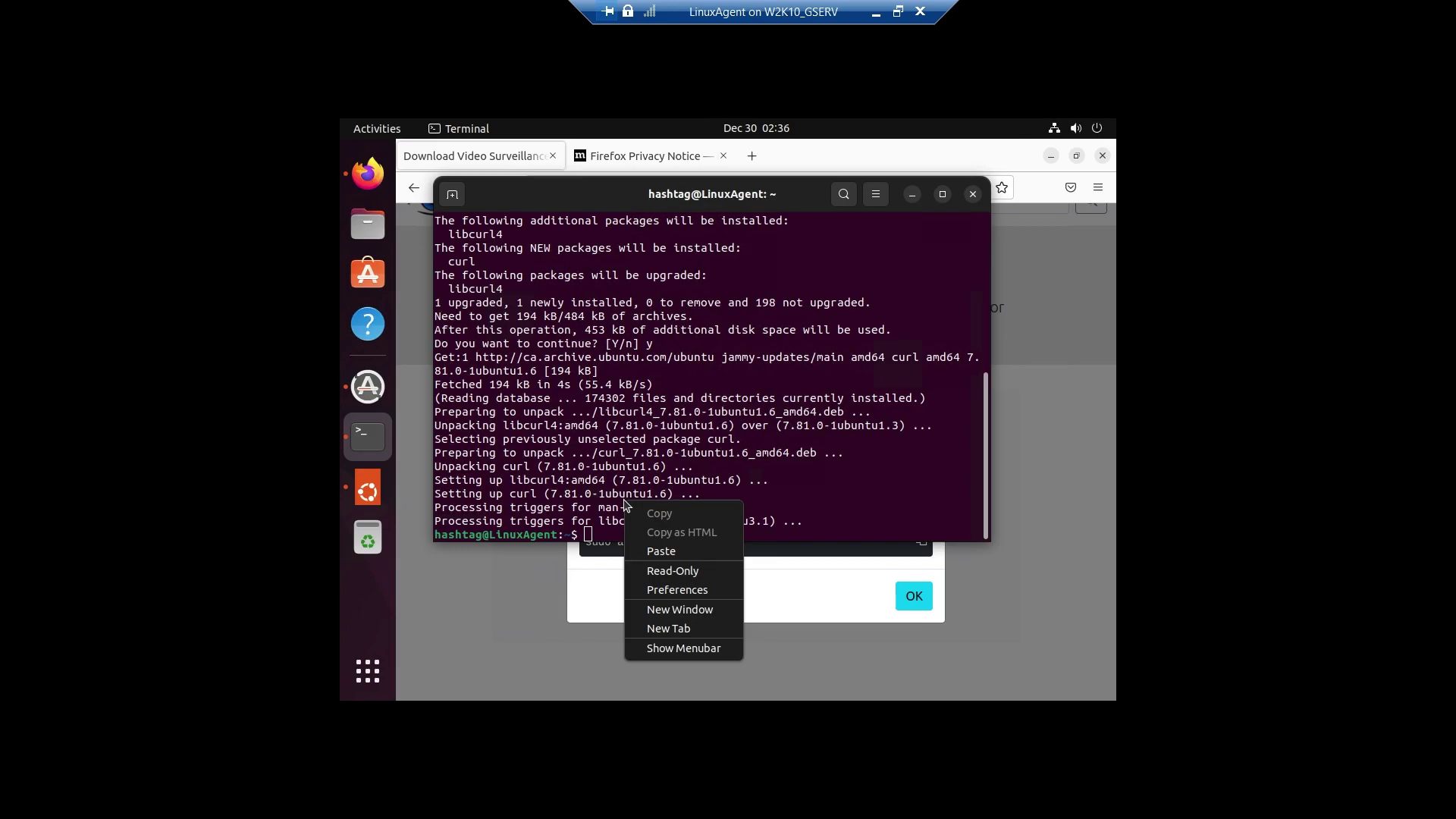
left_click(654, 556)
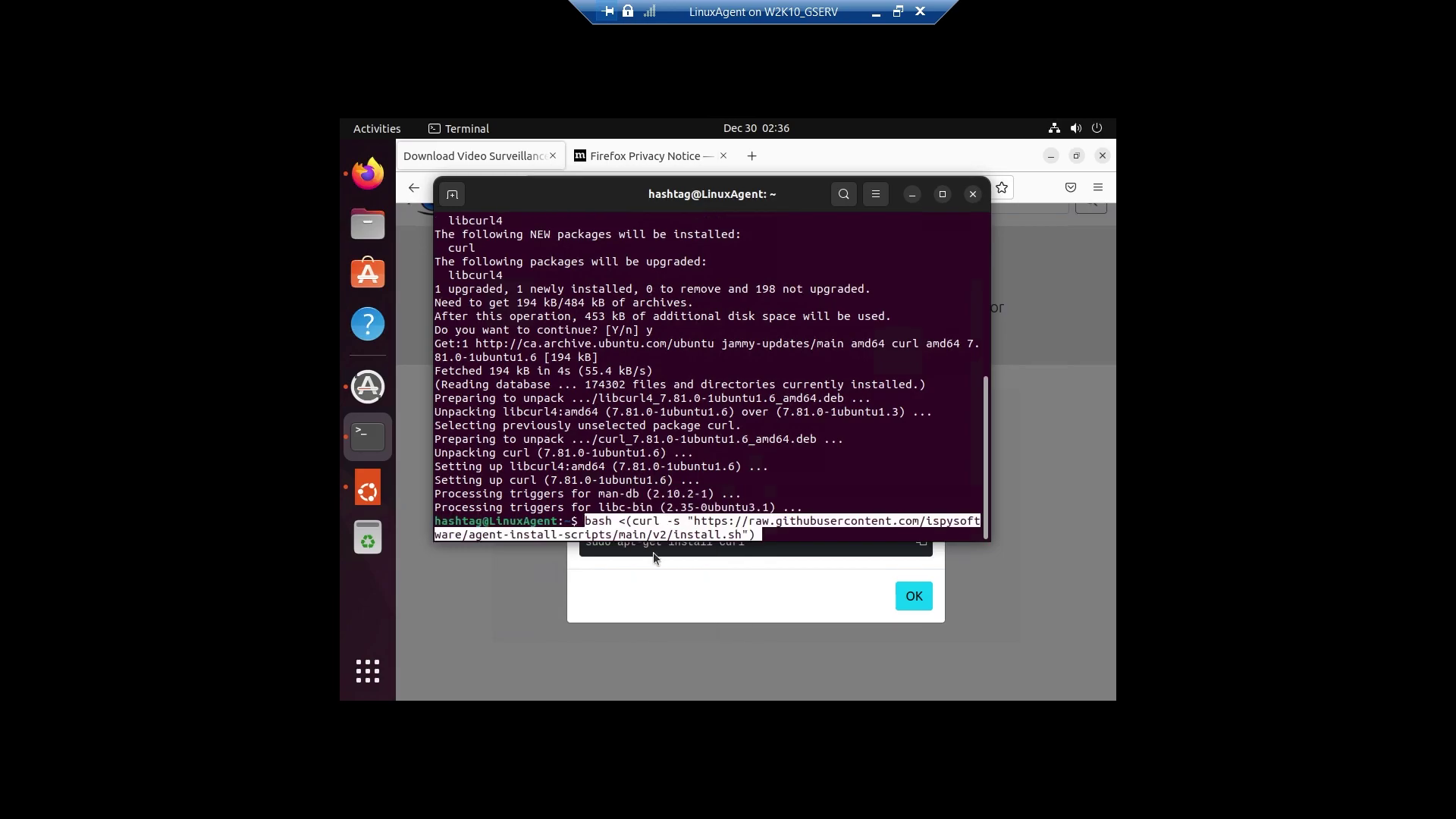
Run the Agent DVR install script, answering y to install ffmpeg v5.
key("Return")
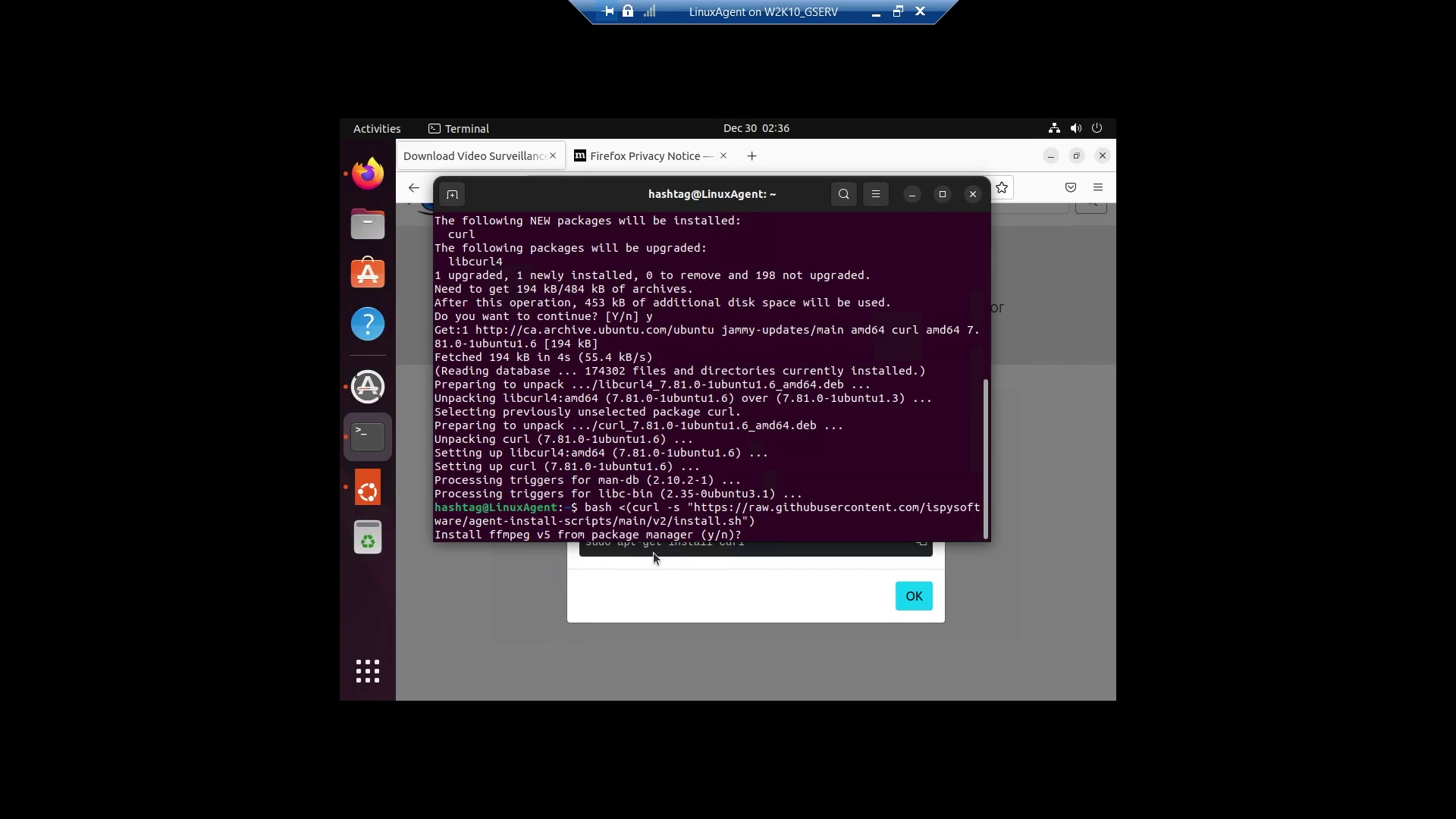
type("y")
key("Return")
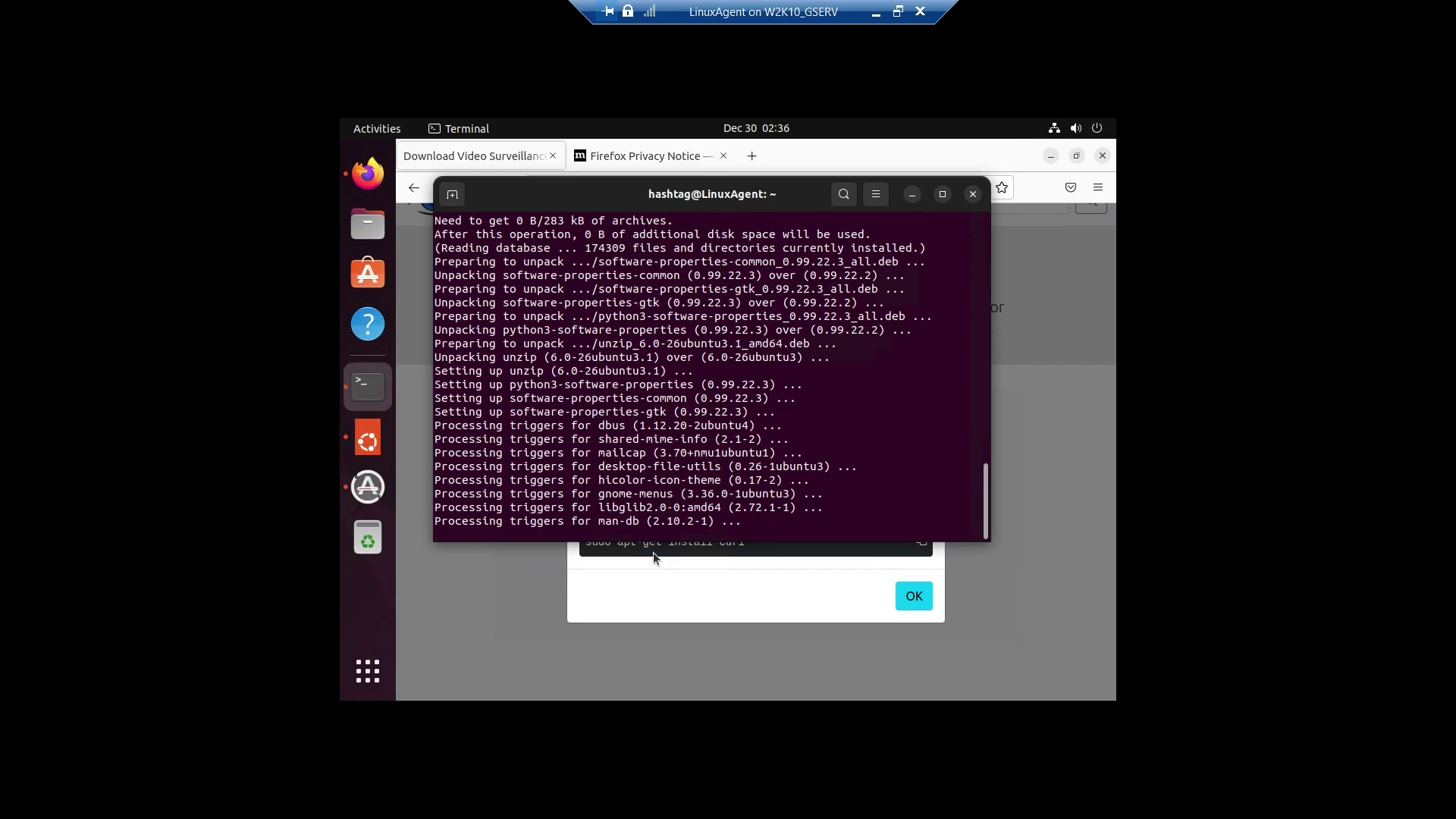
left_click(667, 601)
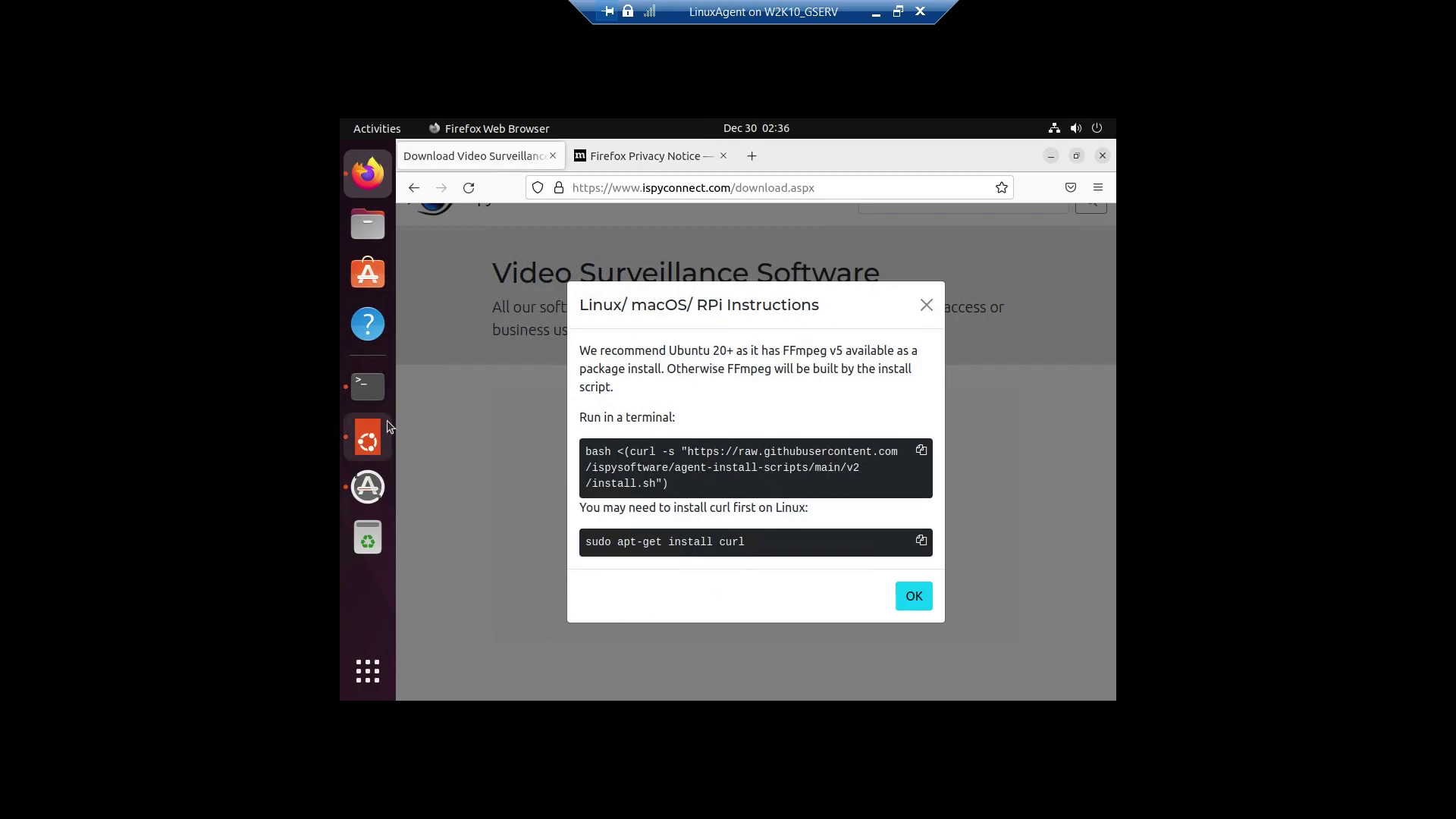
Maximize the Terminal and keep the VM view full-screen while ffmpeg installs and Agent DVR unpacks.
left_click(387, 389)
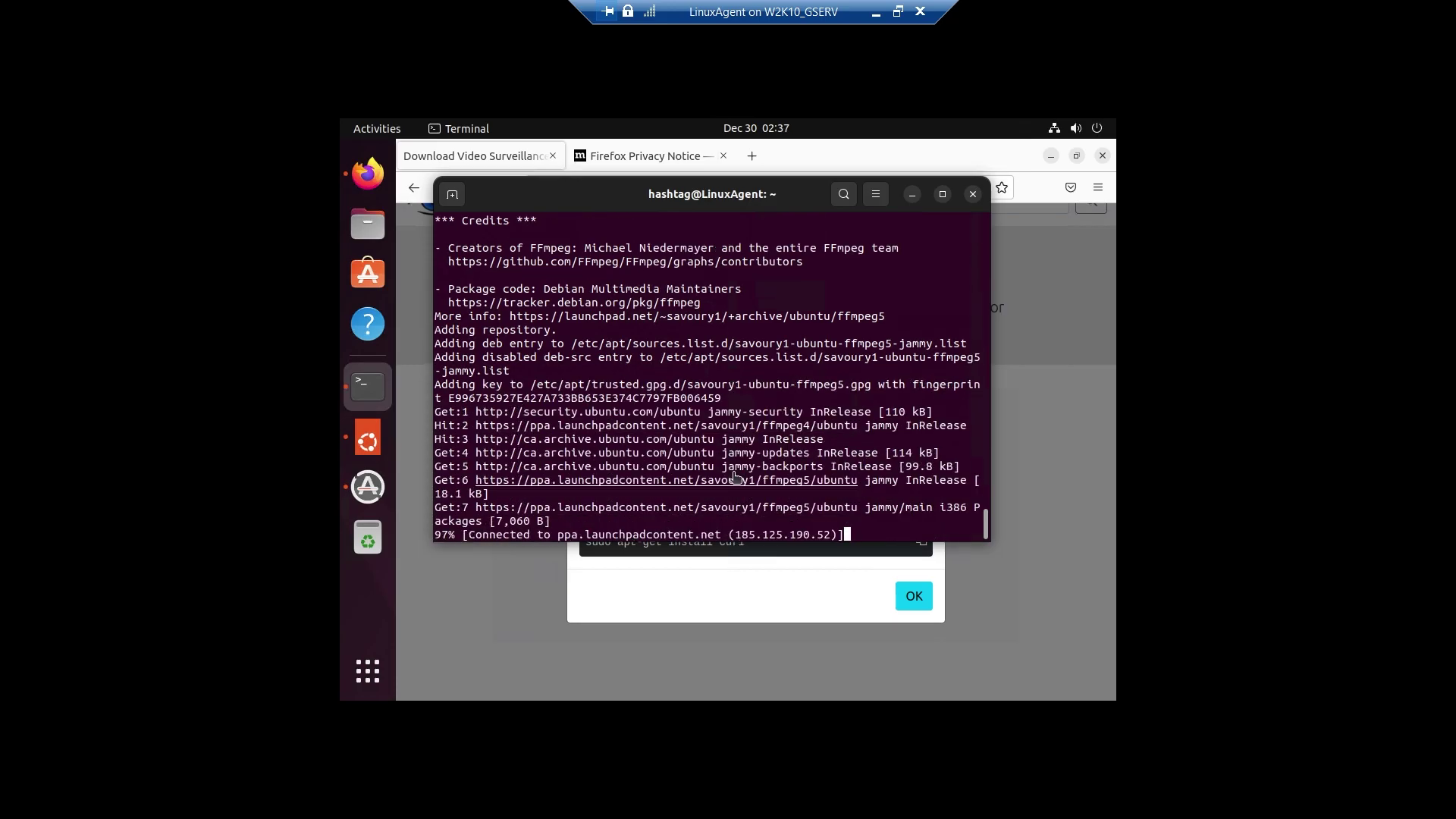
left_click(943, 194)
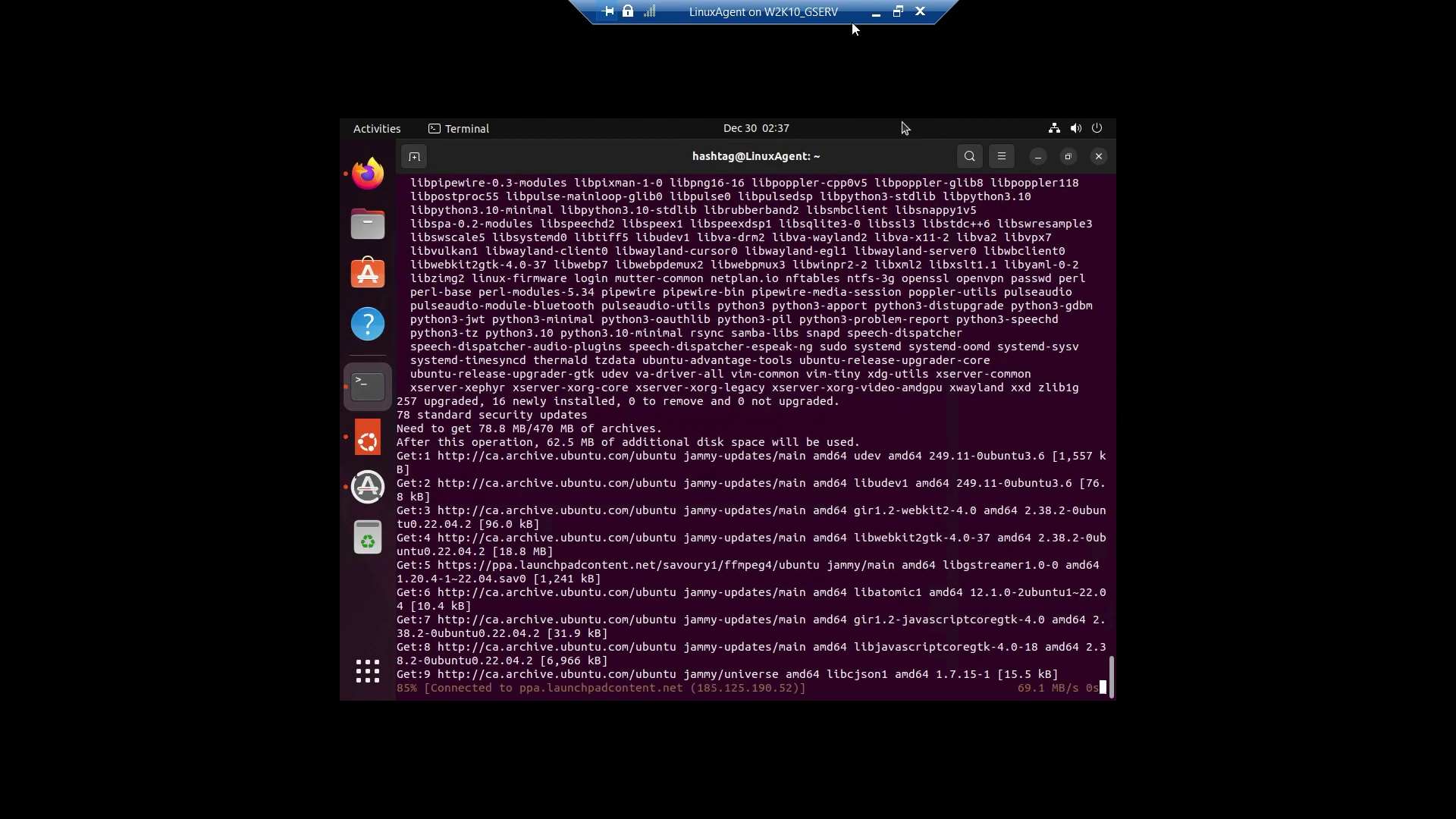
left_click(897, 11)
key("ctrl+alt+Break")
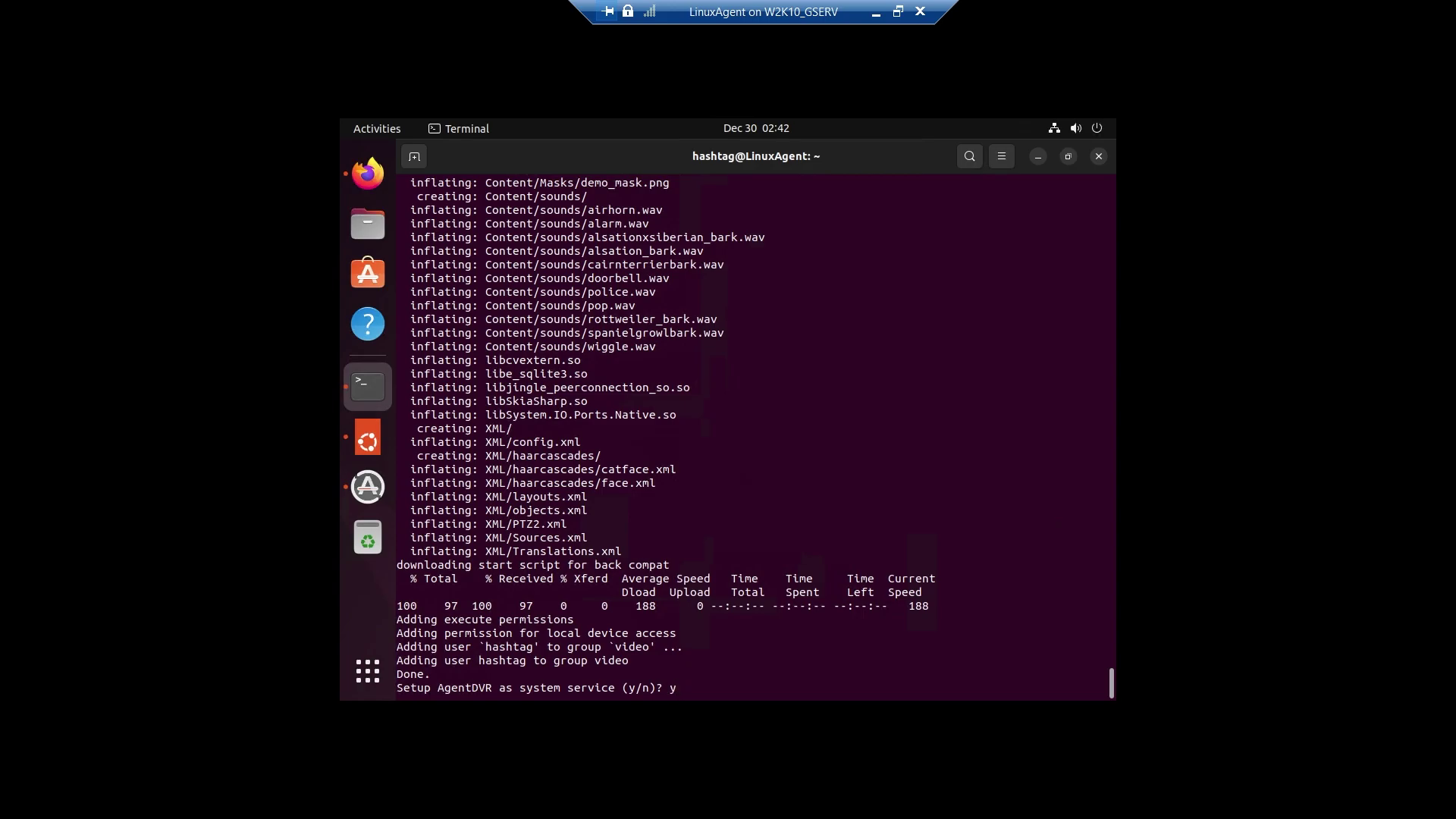
key("Return")
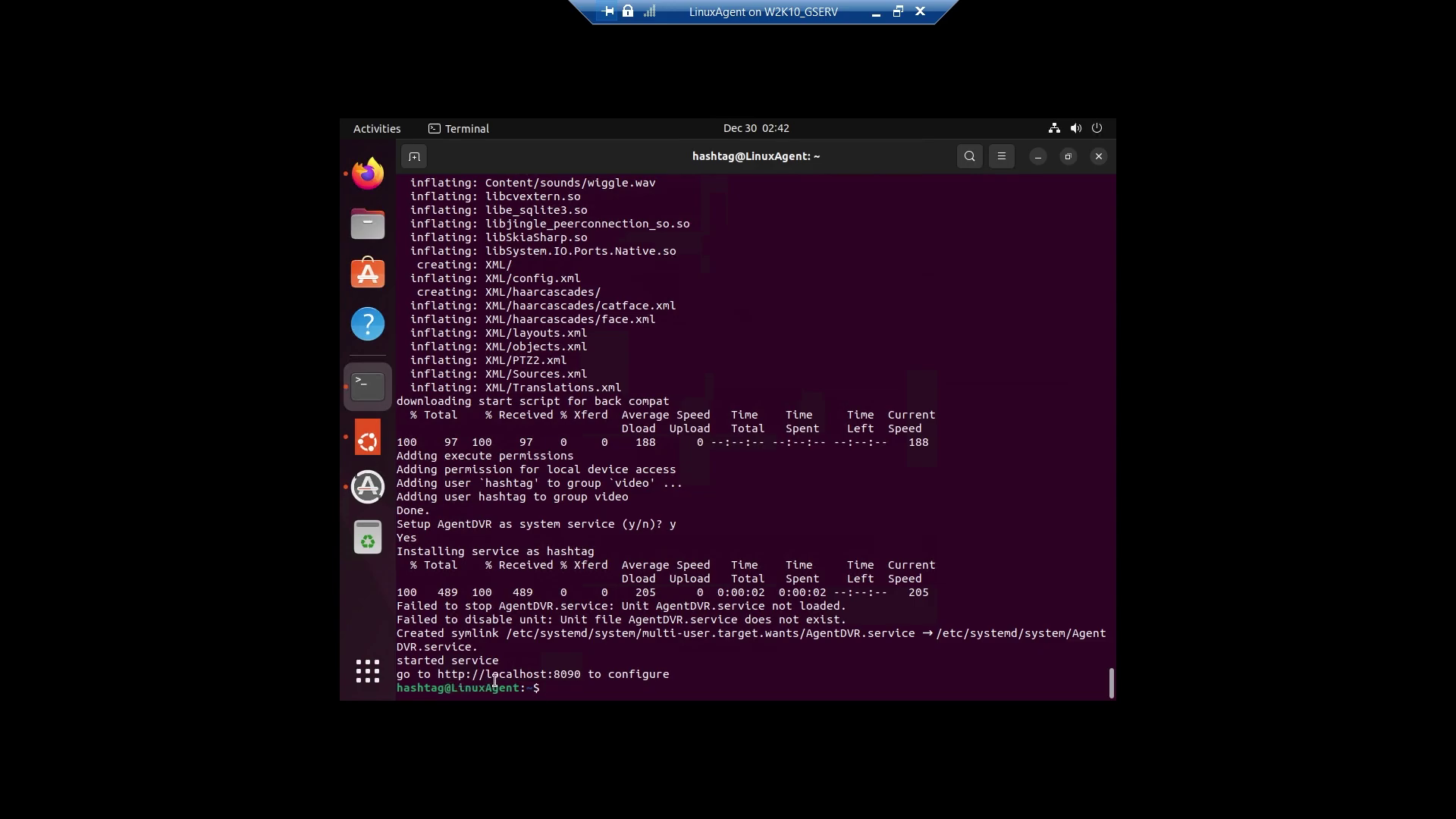
right_click(548, 685)
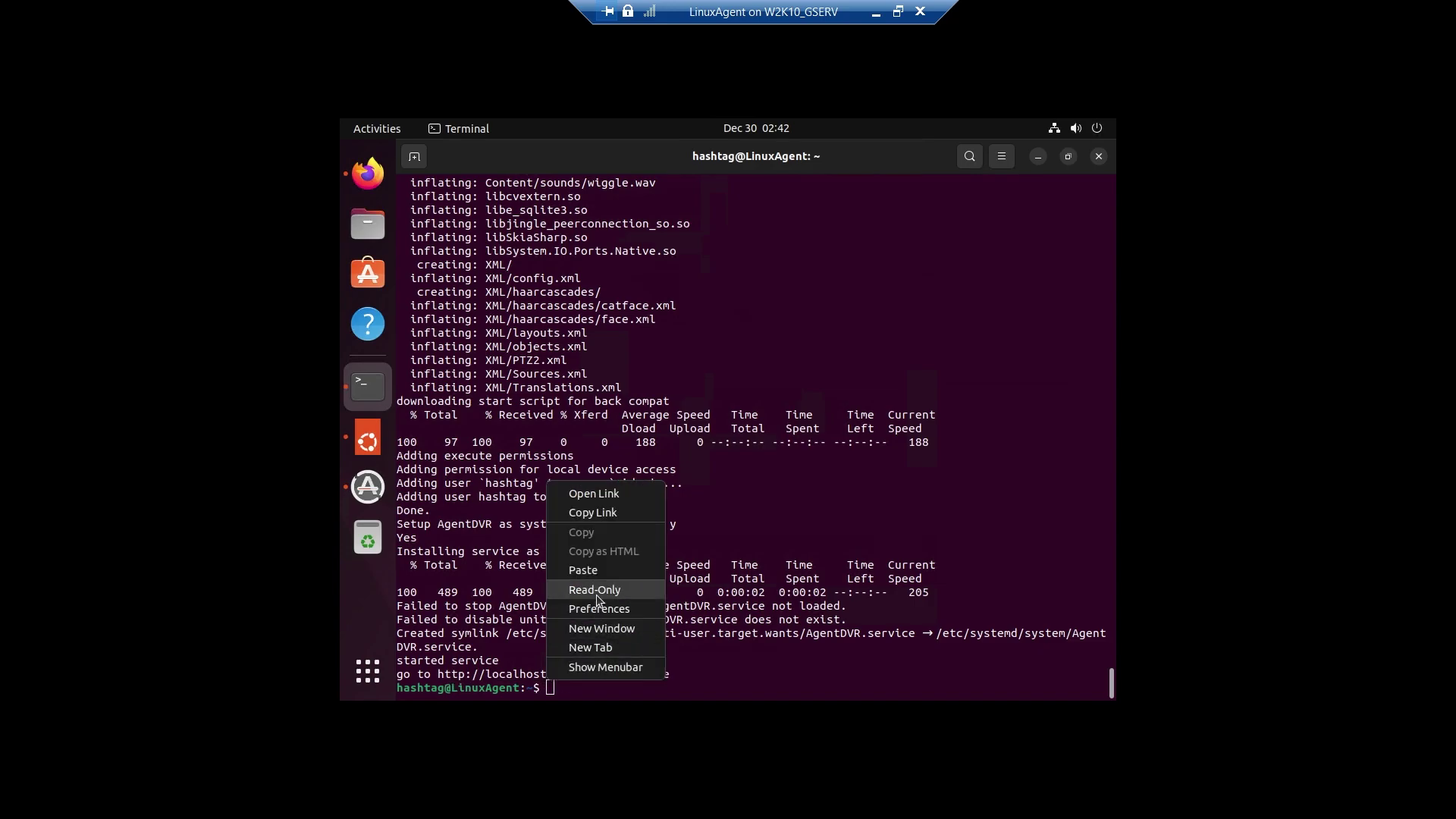
left_click(606, 522)
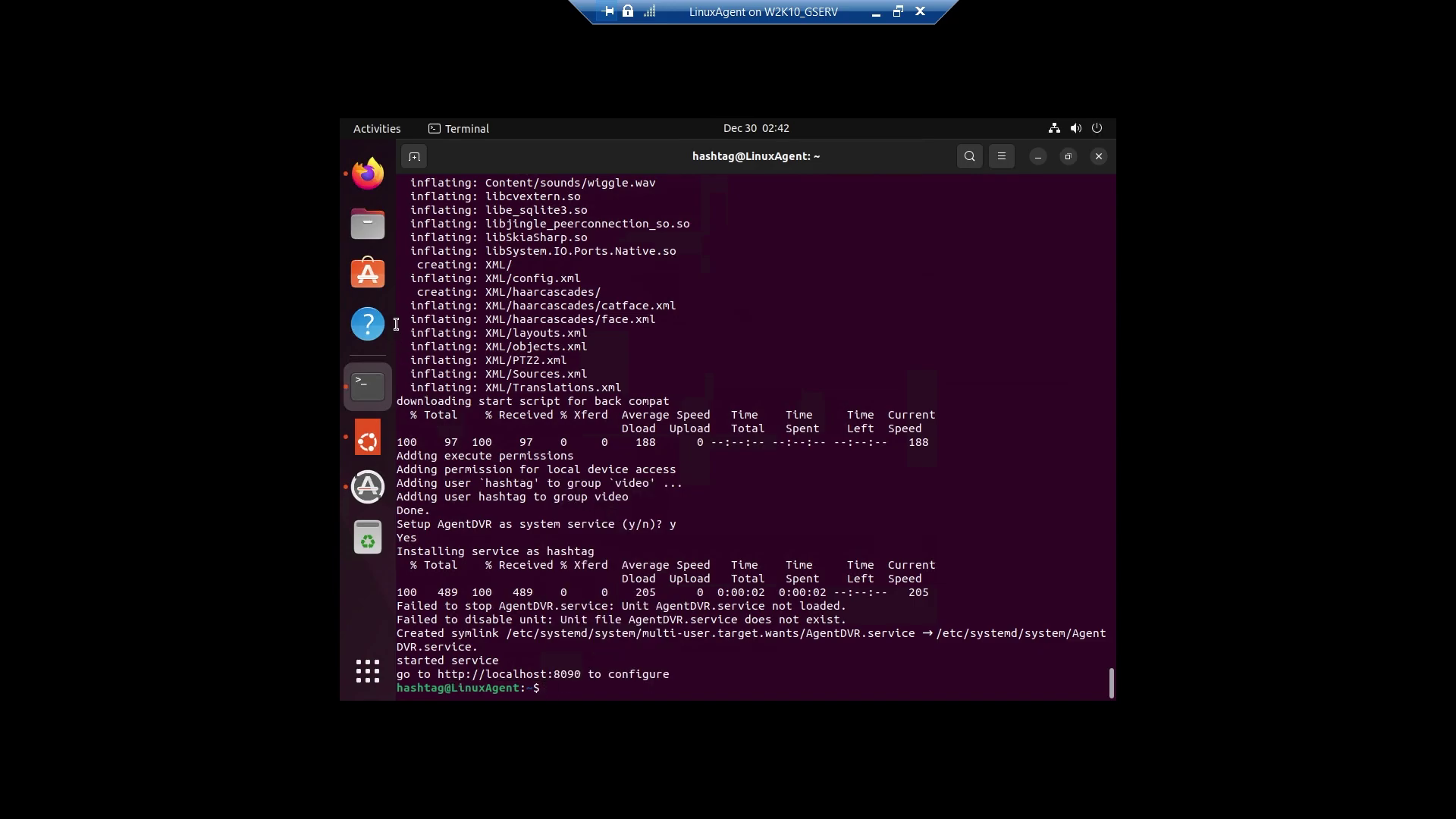
Close the install instructions and load the pasted localhost:8090 link in the second Firefox tab.
left_click(368, 174)
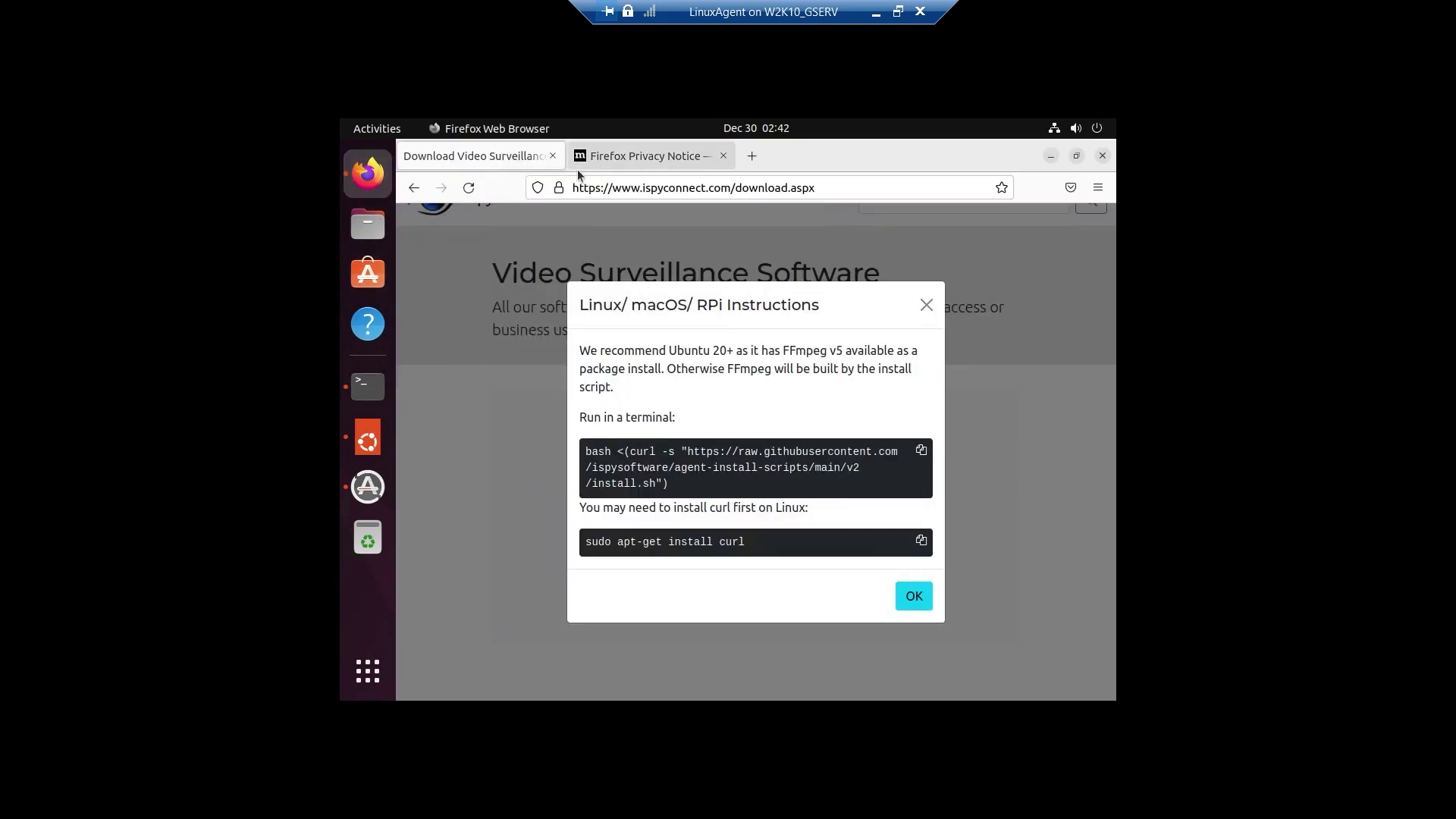
left_click(905, 594)
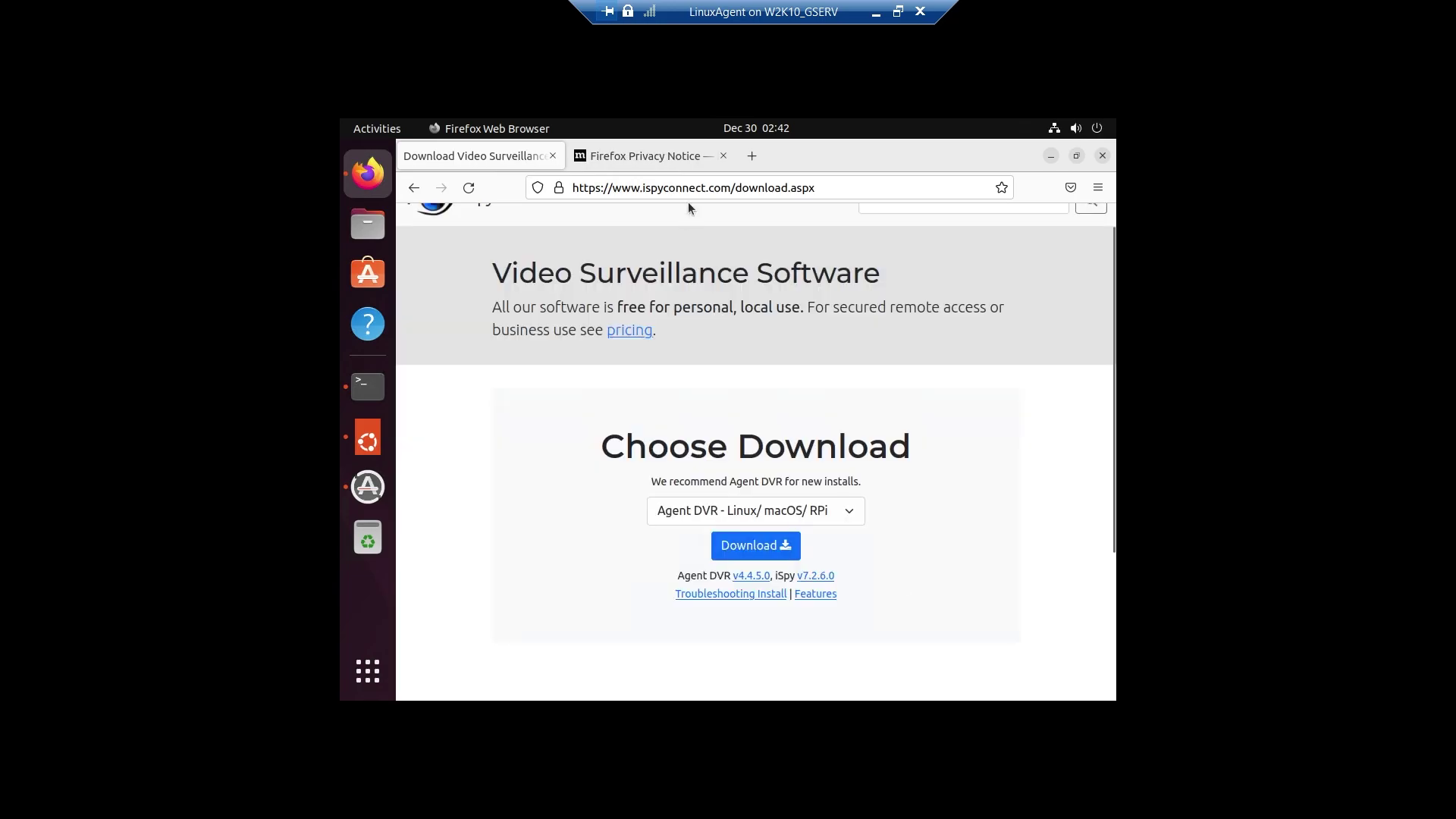
right_click(688, 194)
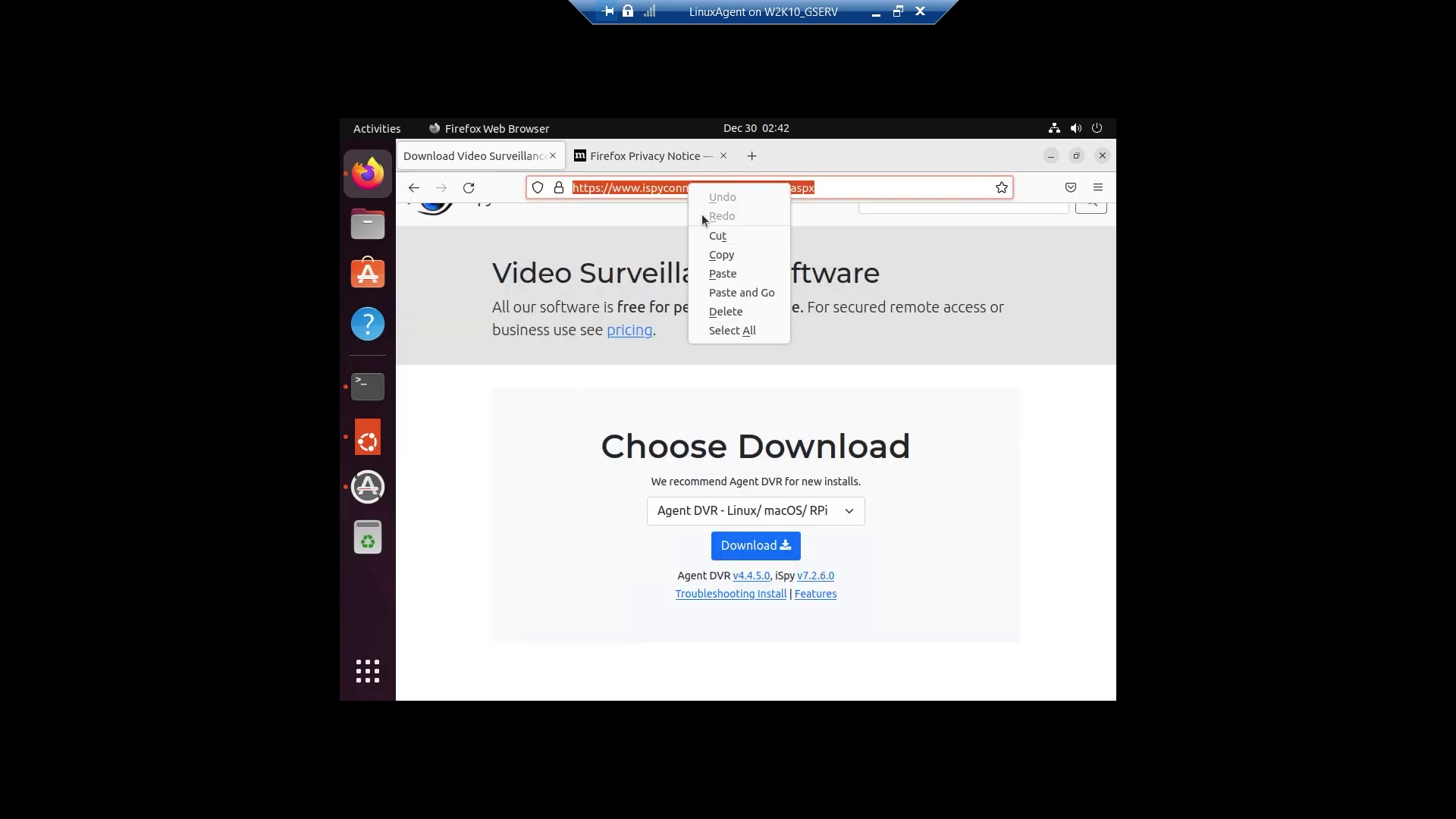
left_click(626, 141)
left_click(628, 162)
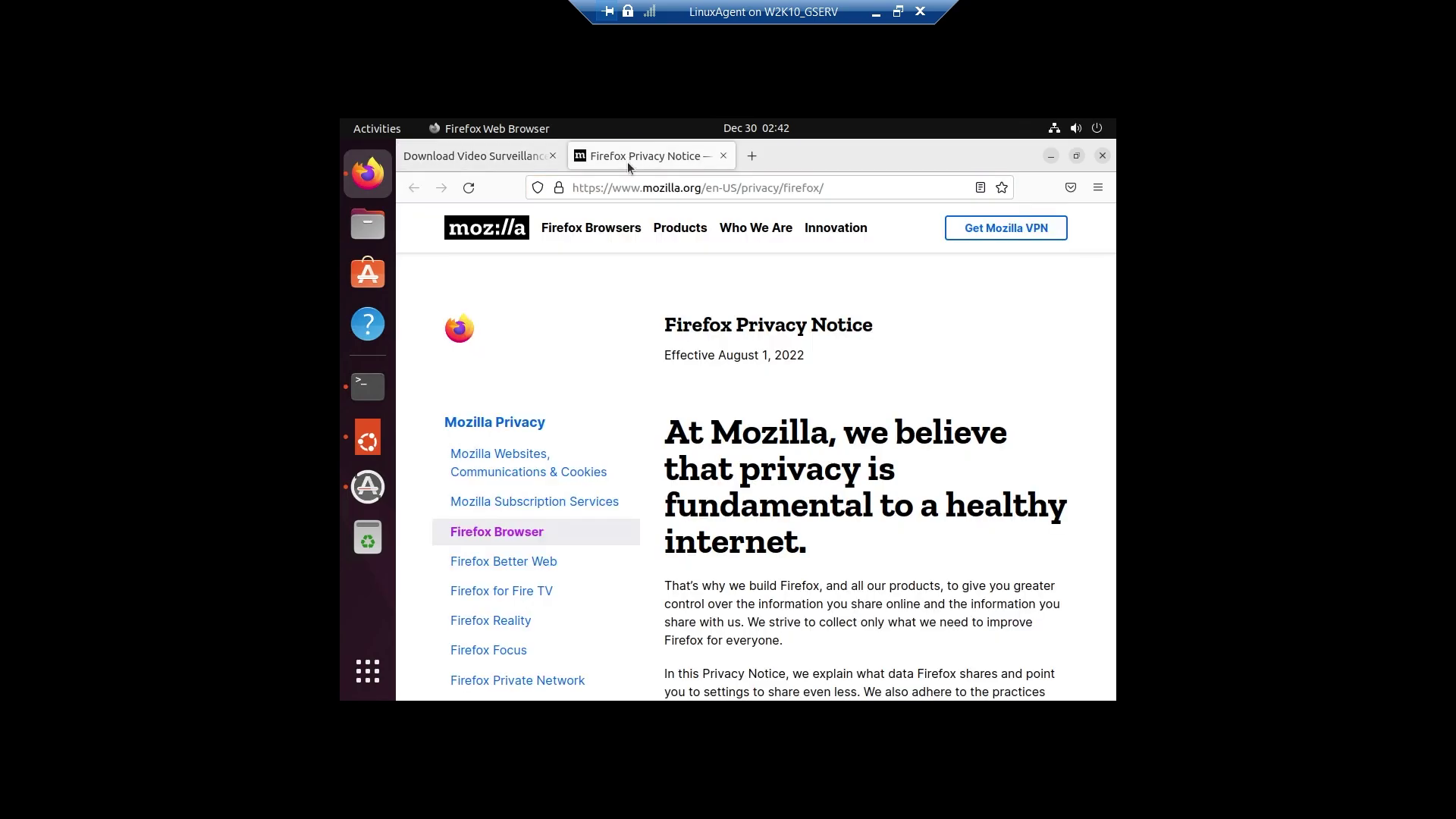
right_click(622, 190)
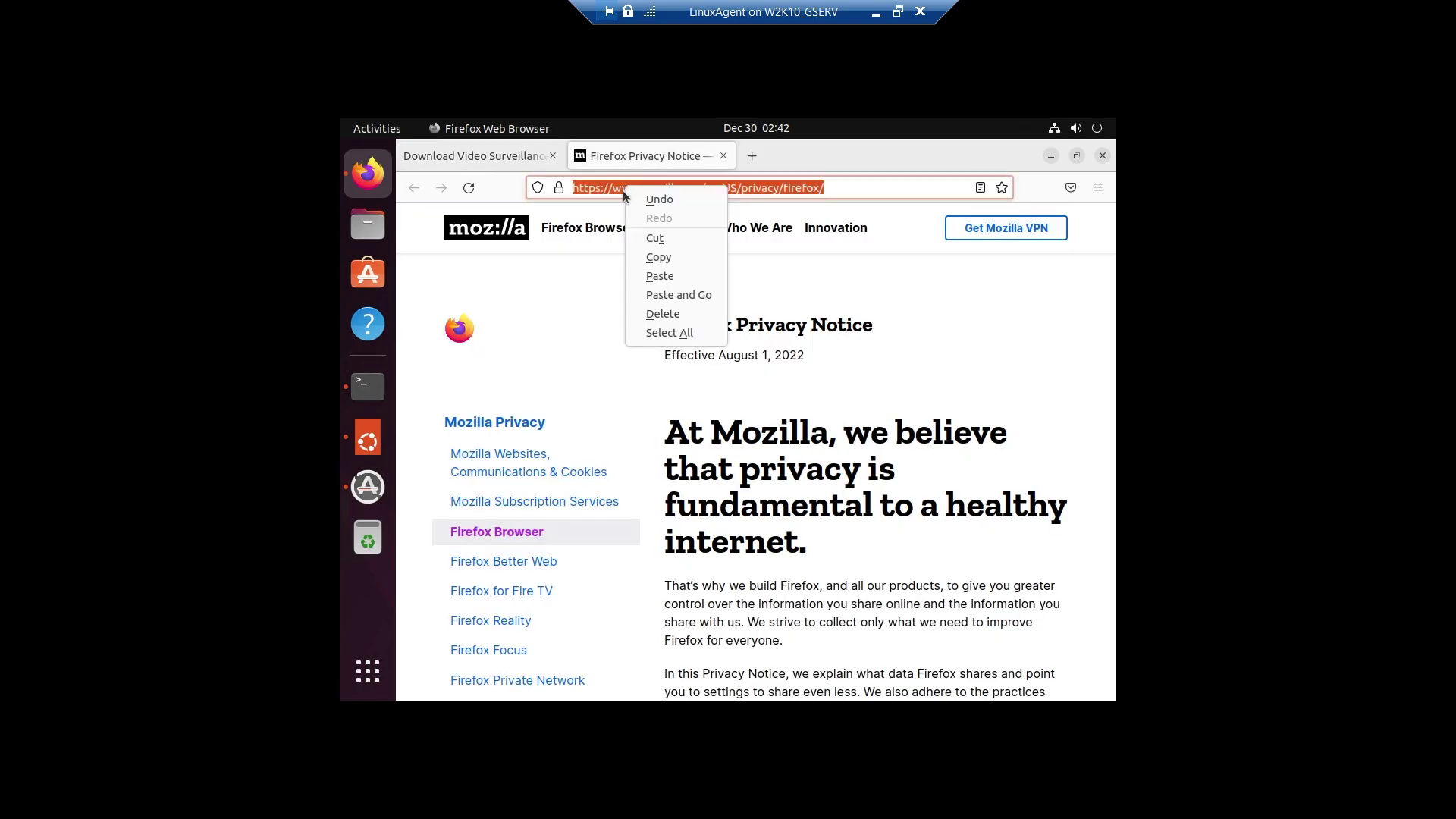
left_click(659, 290)
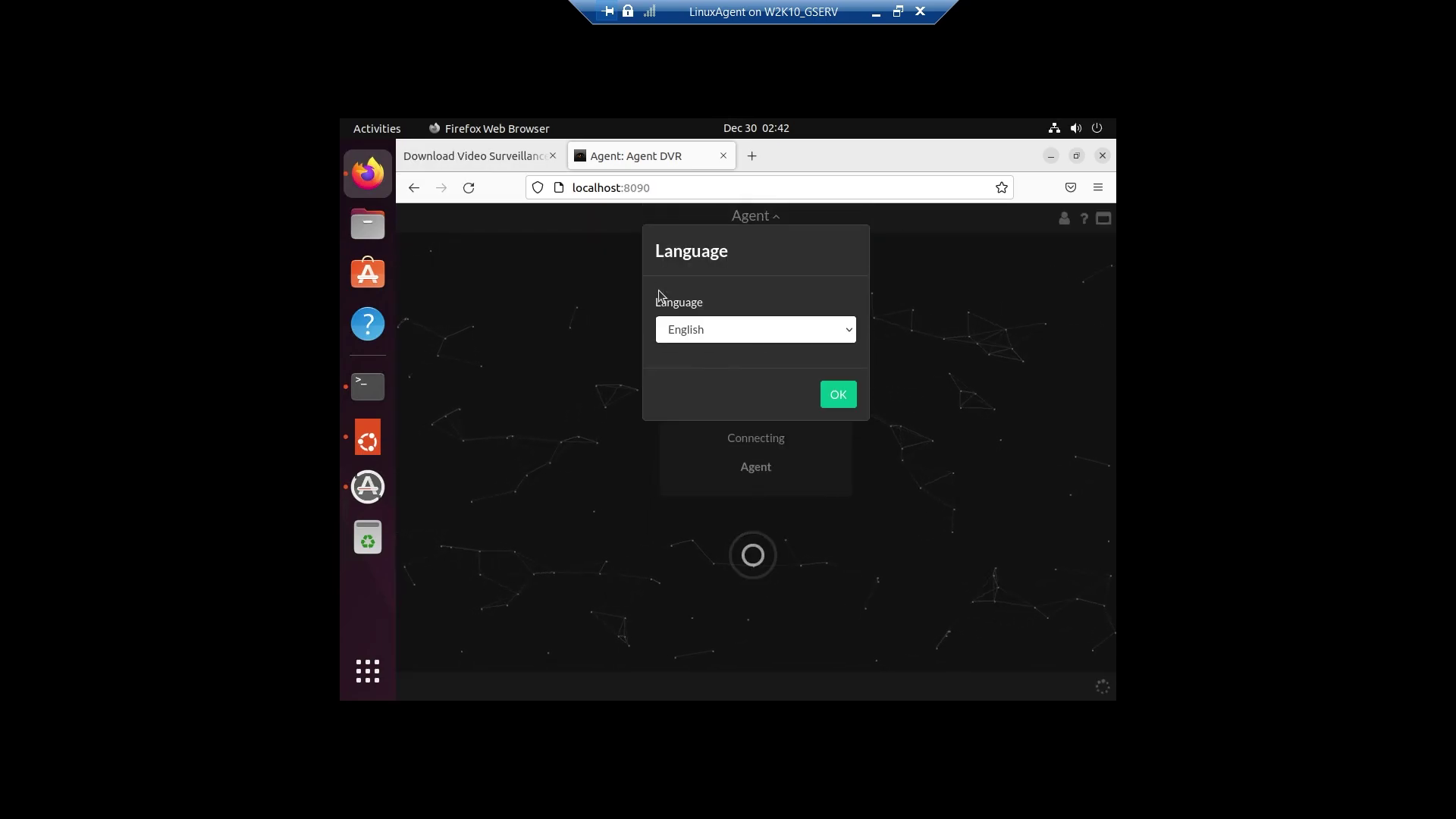
Keep English, accept the device permission notice, and allow microphone access.
left_click(838, 396)
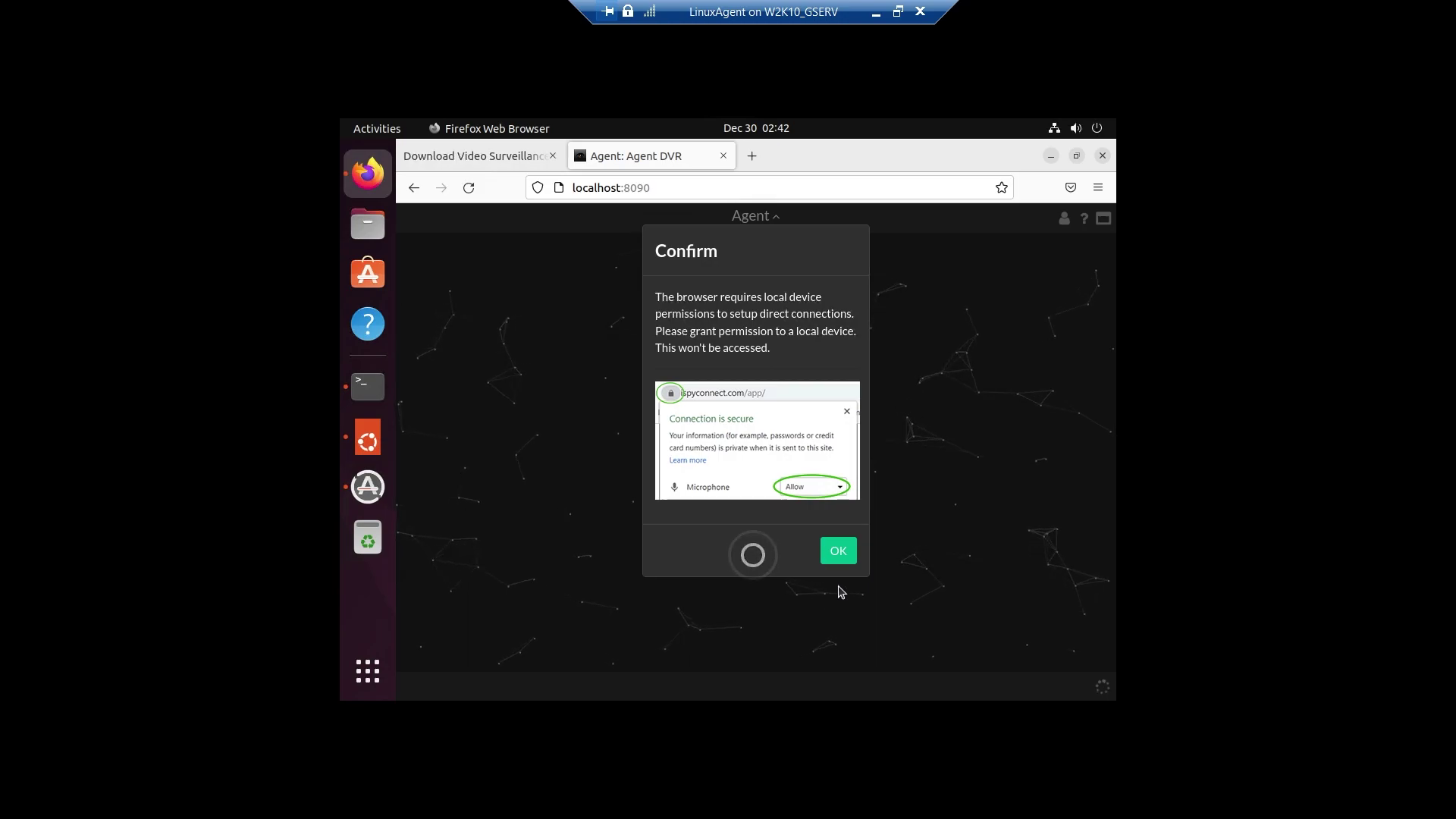
left_click(841, 563)
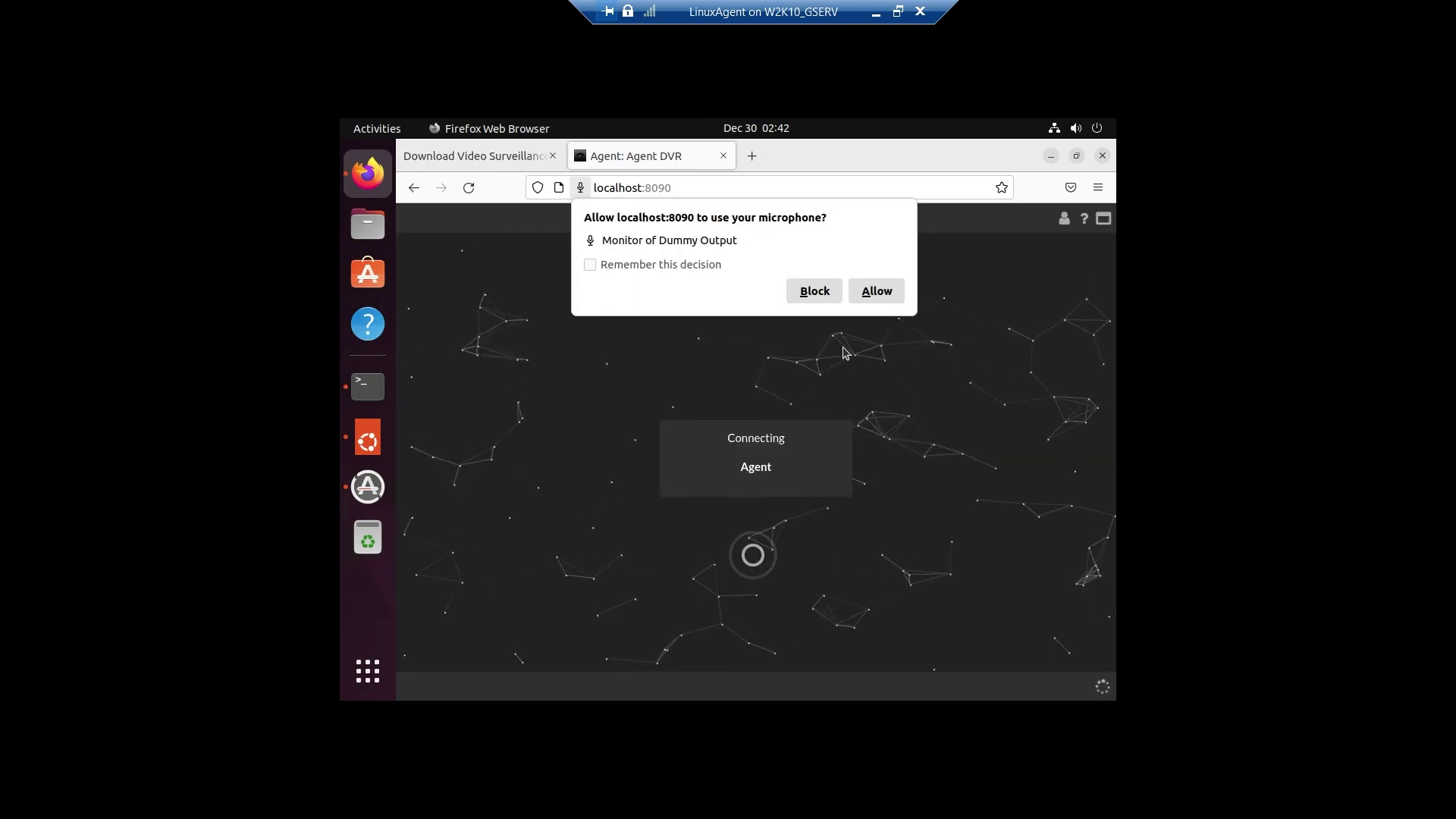
left_click(874, 294)
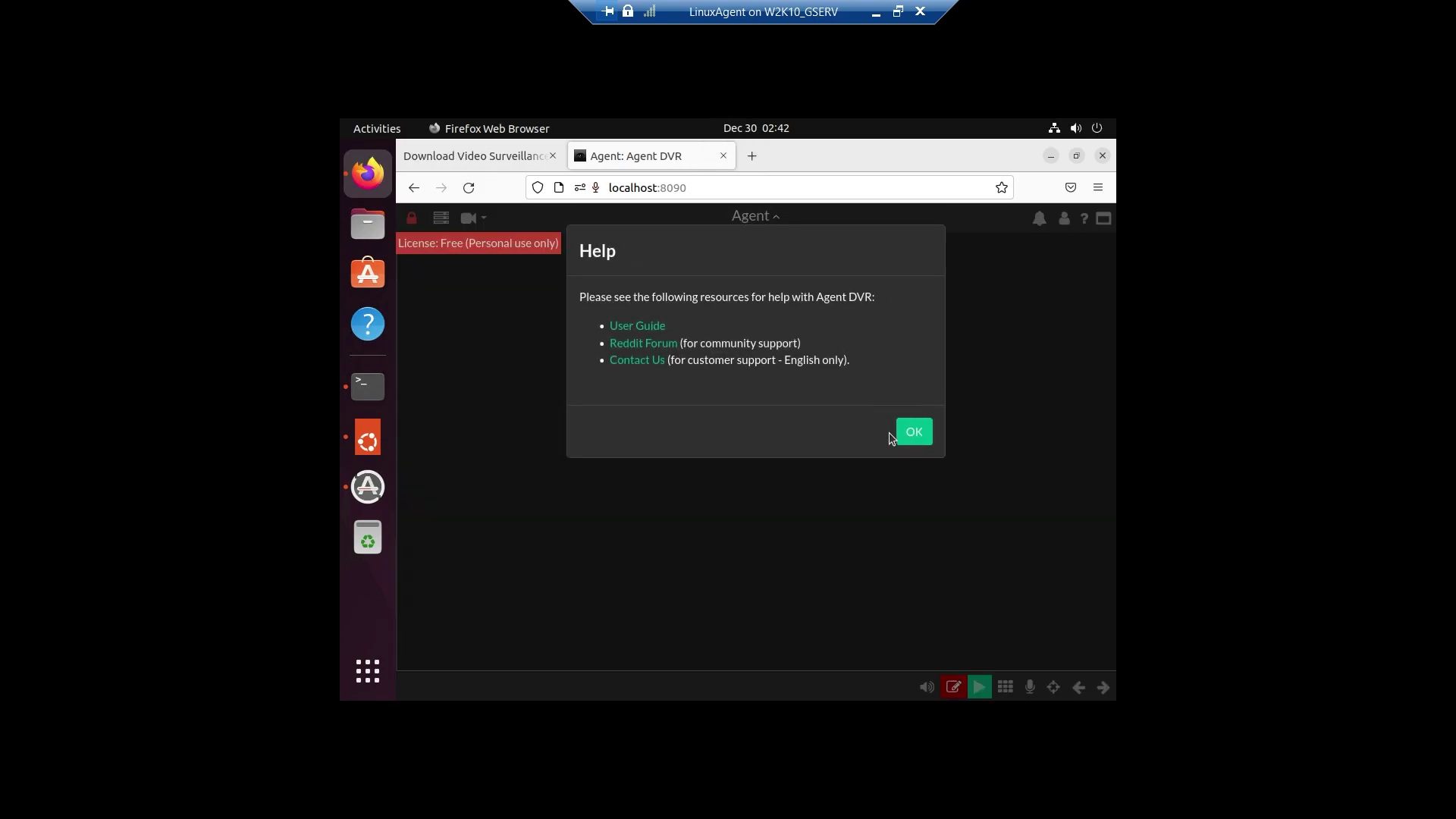
Dismiss the Help notice, open the current view's configuration, and close it without changes.
left_click(914, 427)
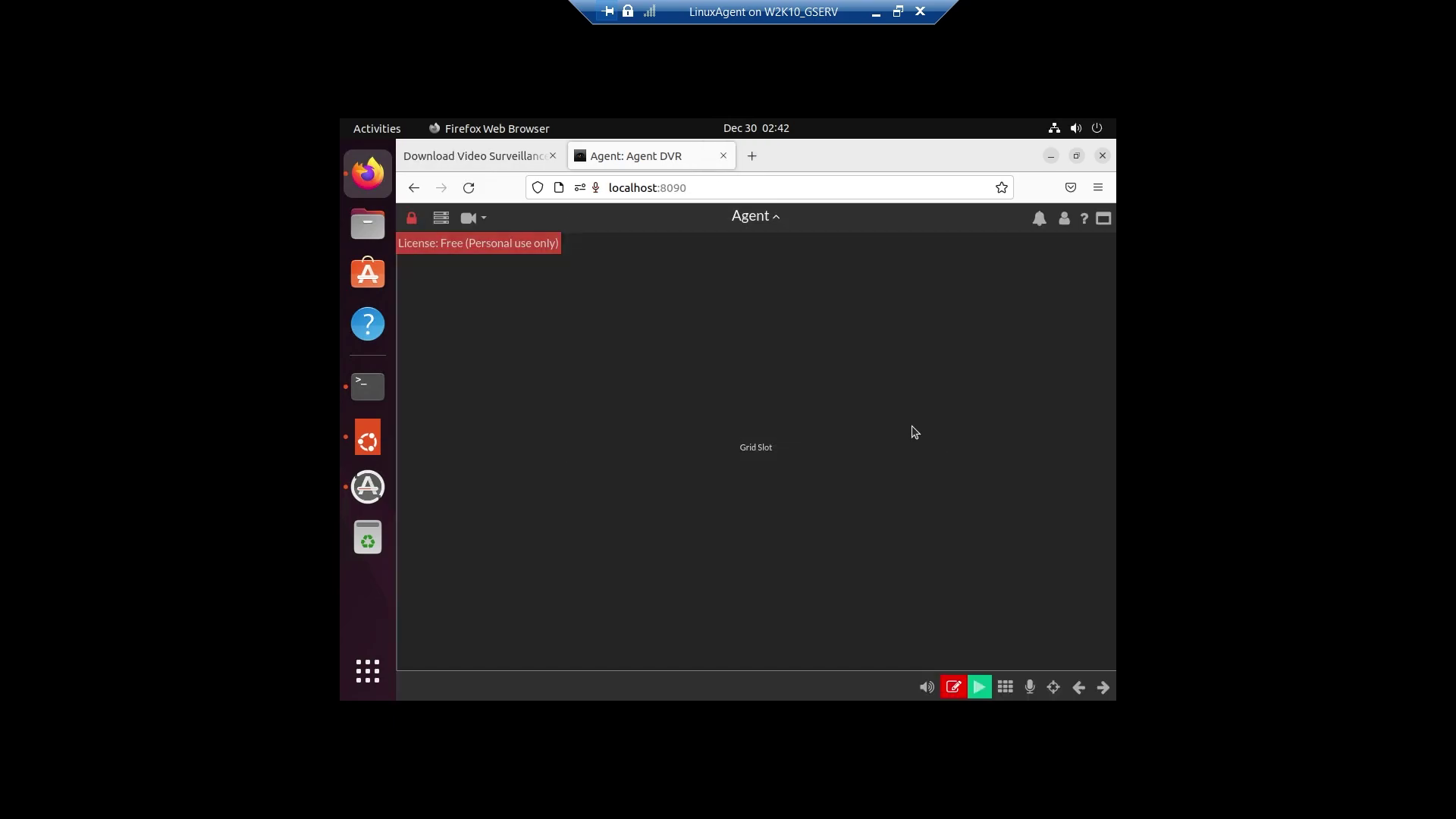
left_click(476, 222)
left_click(832, 372)
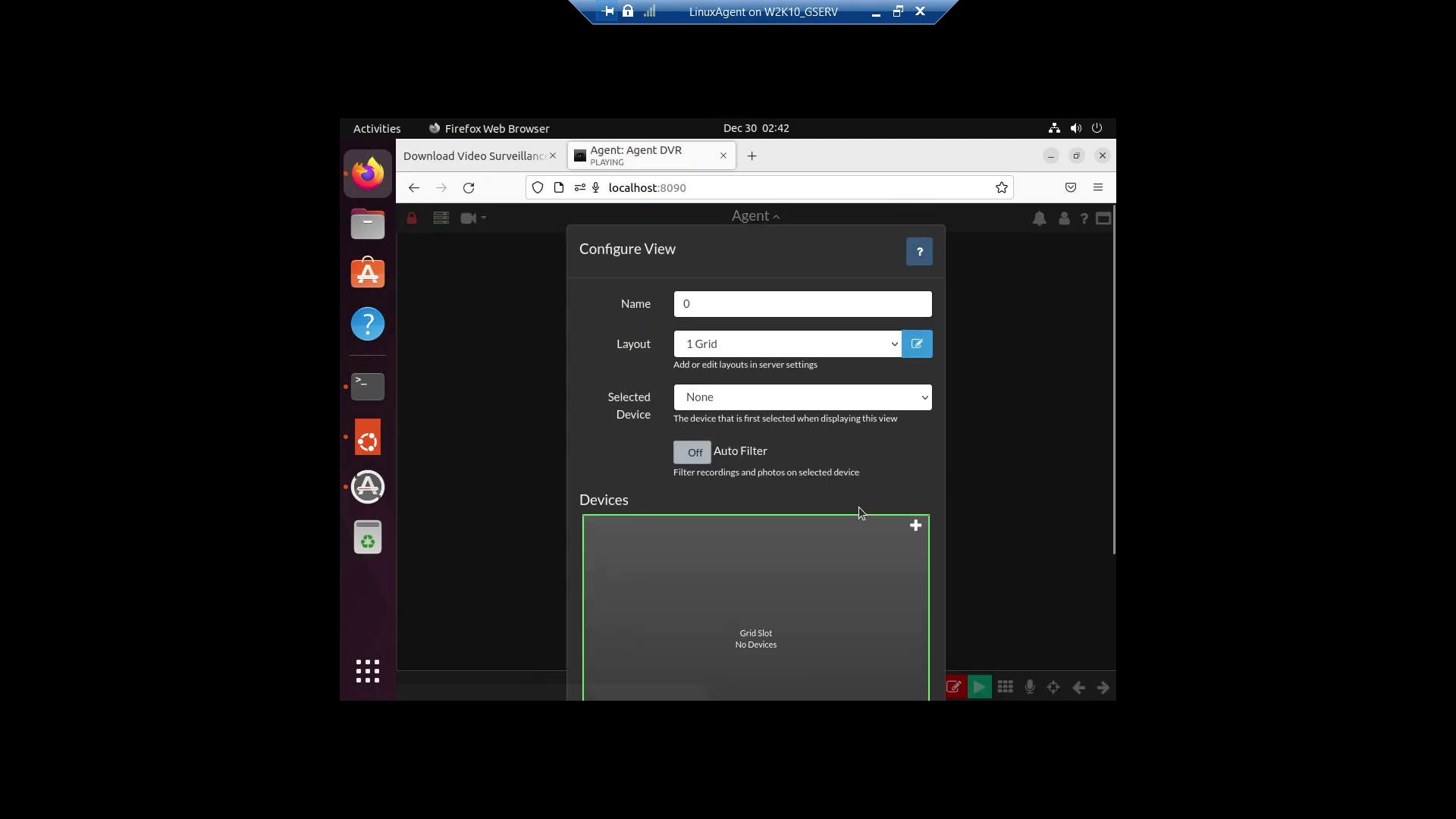
left_click(1032, 474)
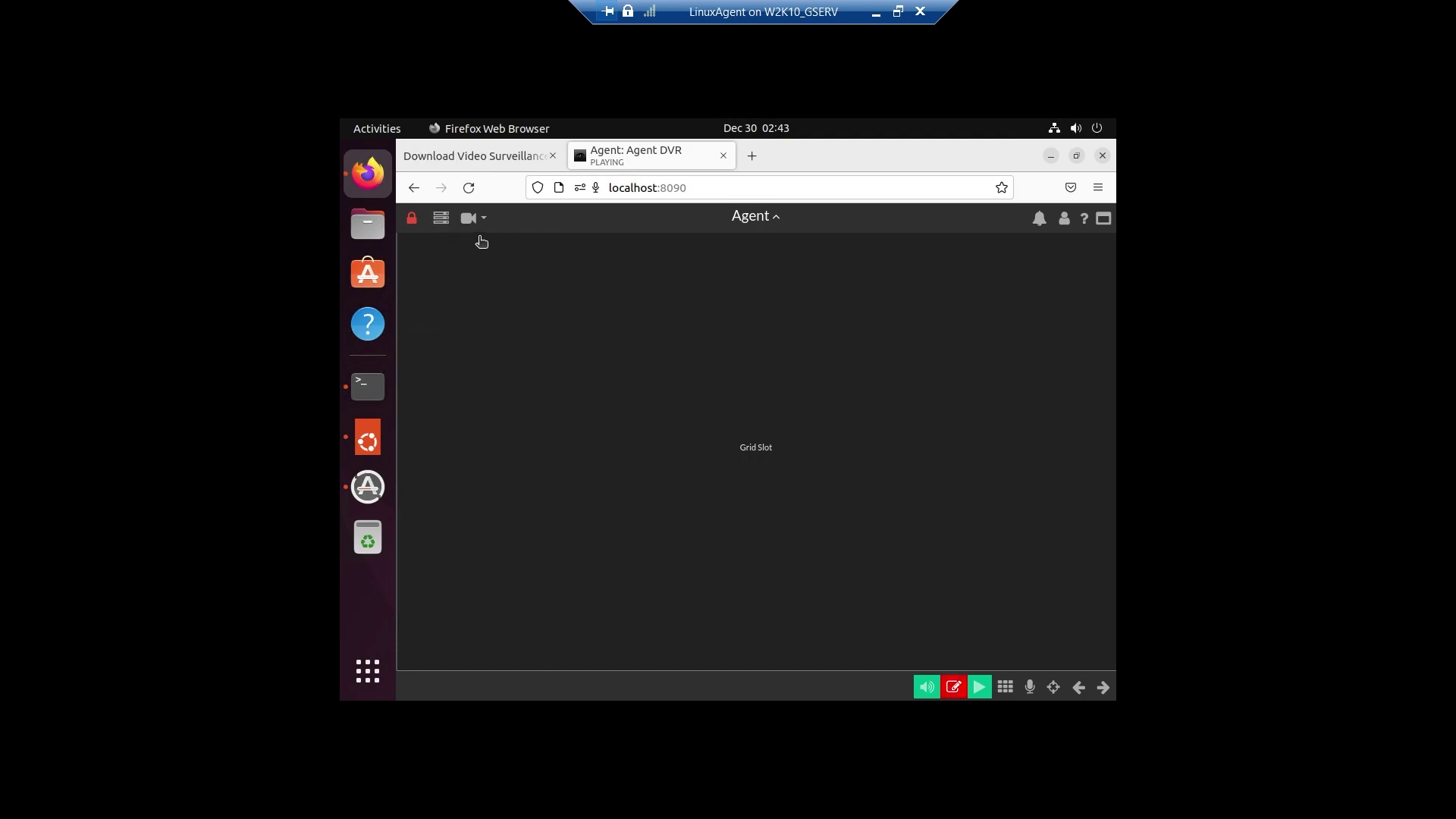
left_click(438, 225)
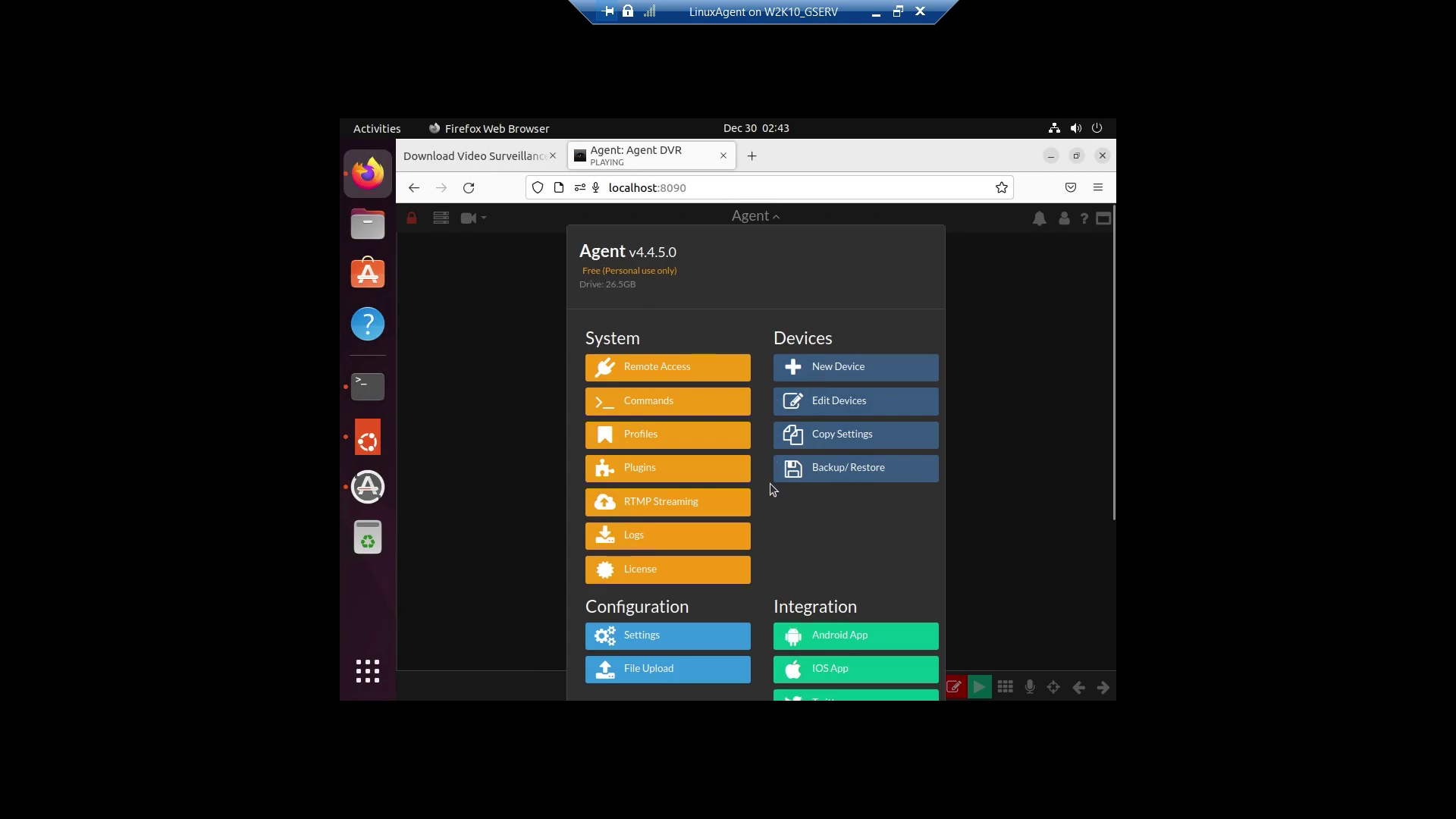
scroll(803, 540, "down", 5)
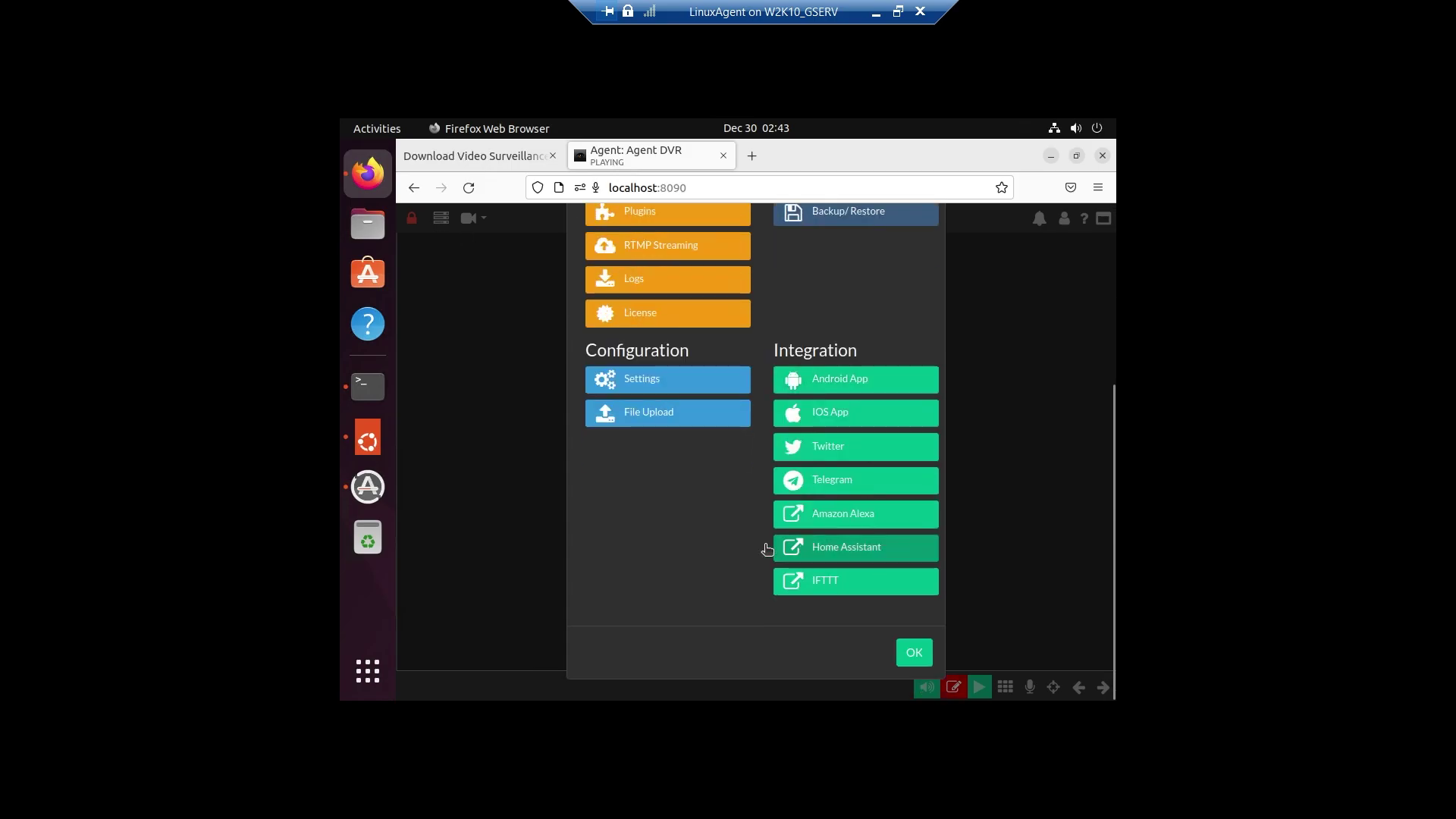
scroll(768, 549, "up", 5)
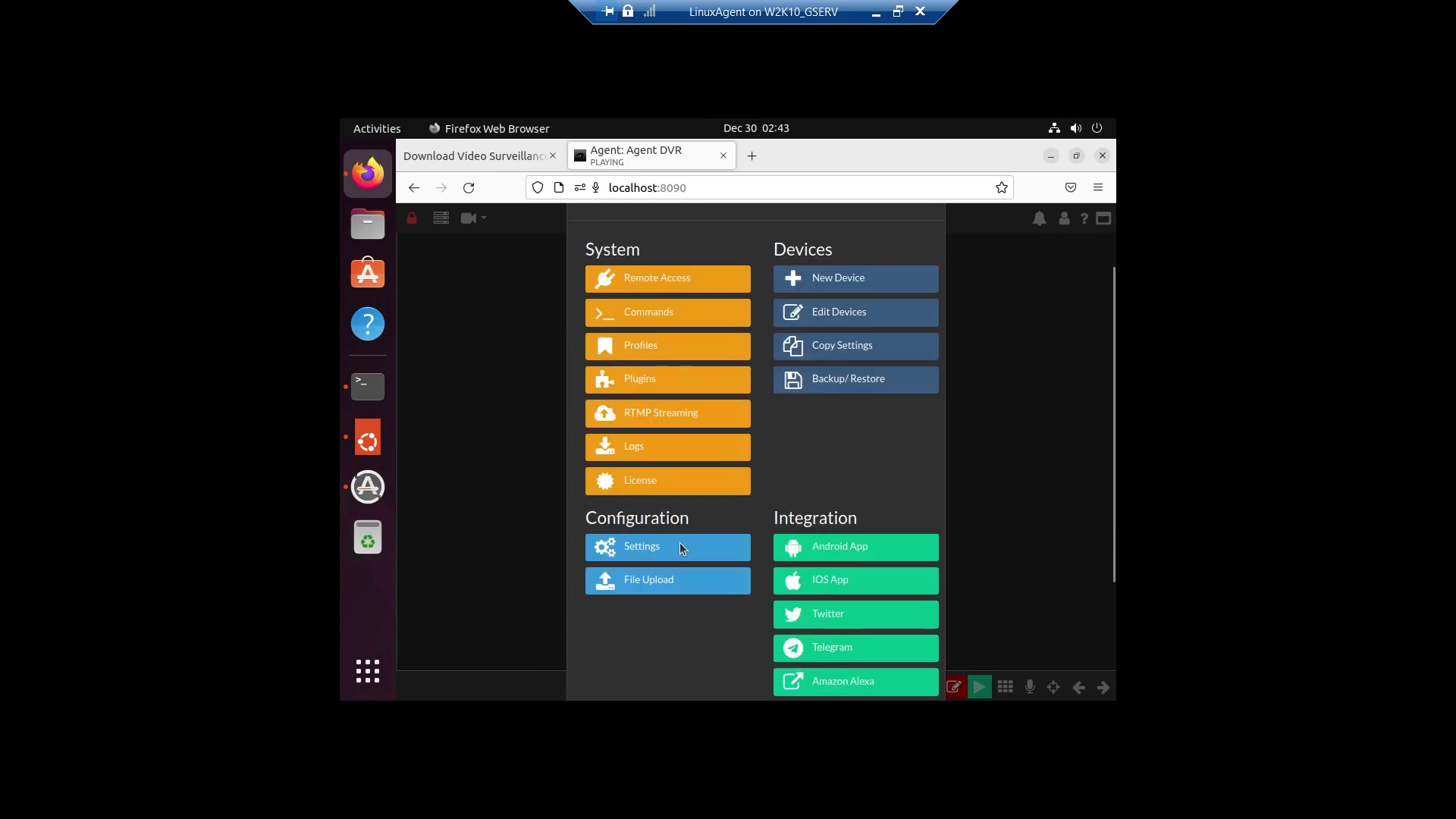
left_click(644, 560)
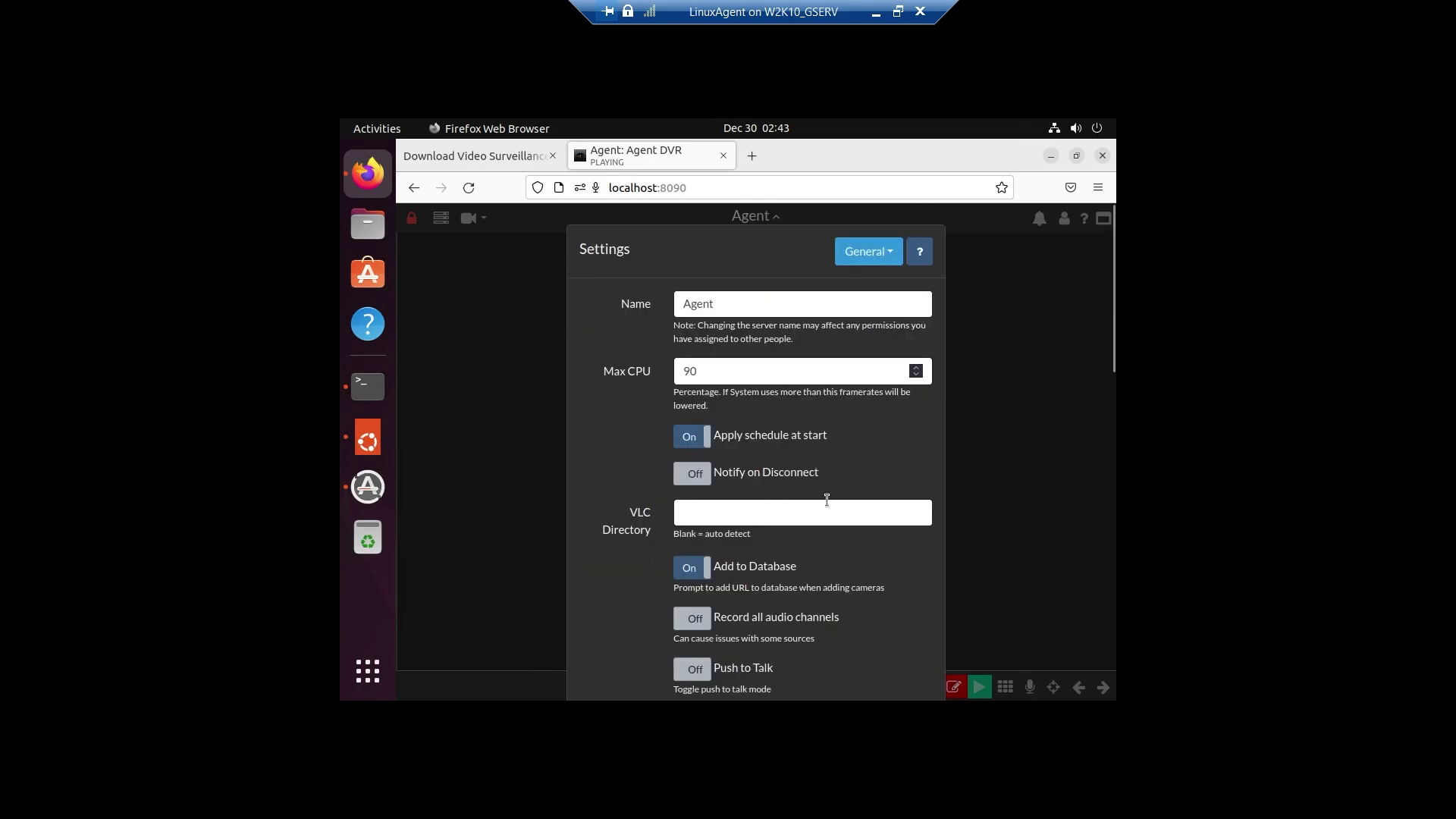
scroll(827, 500, "down", 3)
scroll(827, 499, "down", 3)
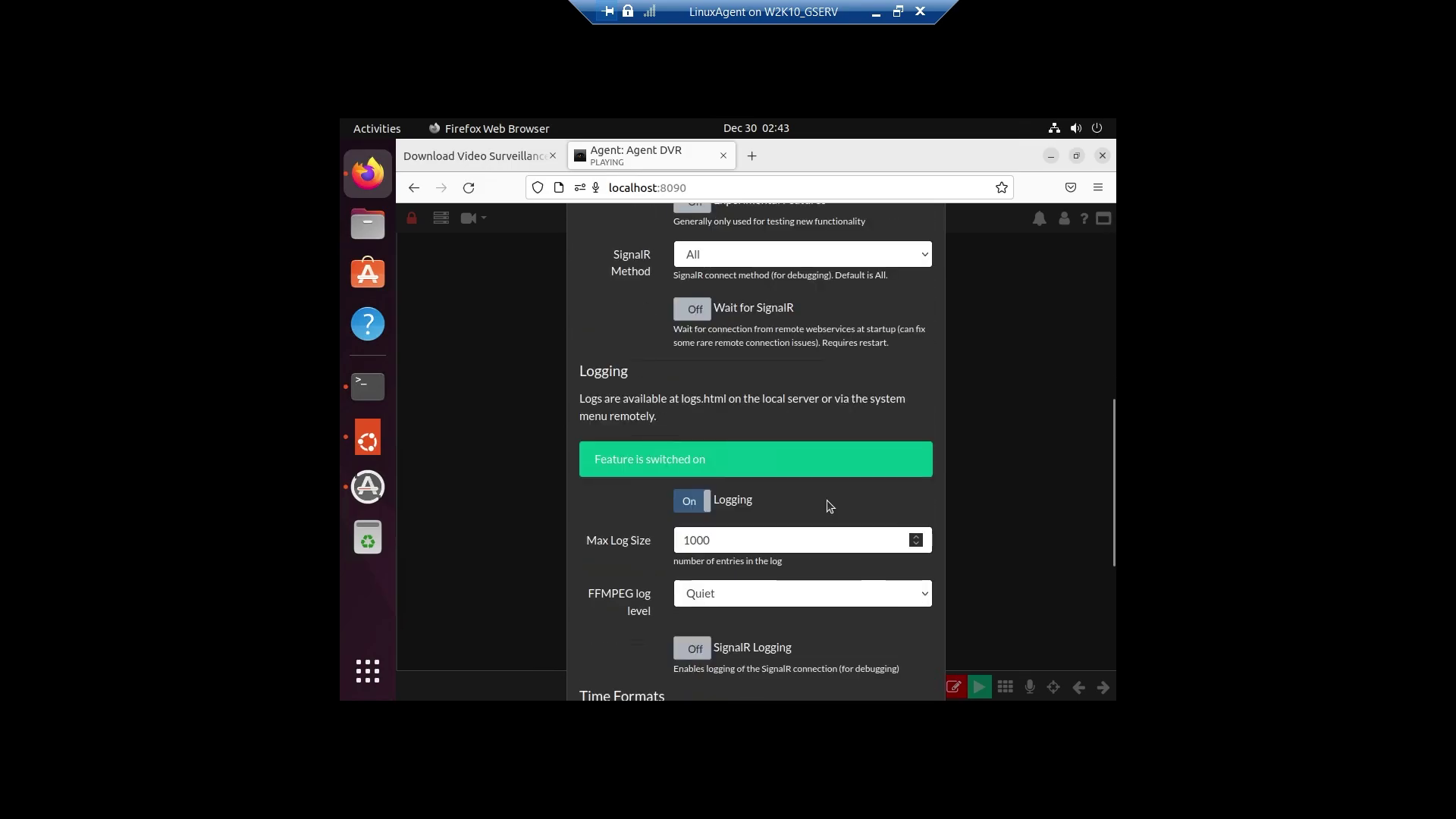
scroll(826, 499, "down", 3)
scroll(827, 500, "down", 3)
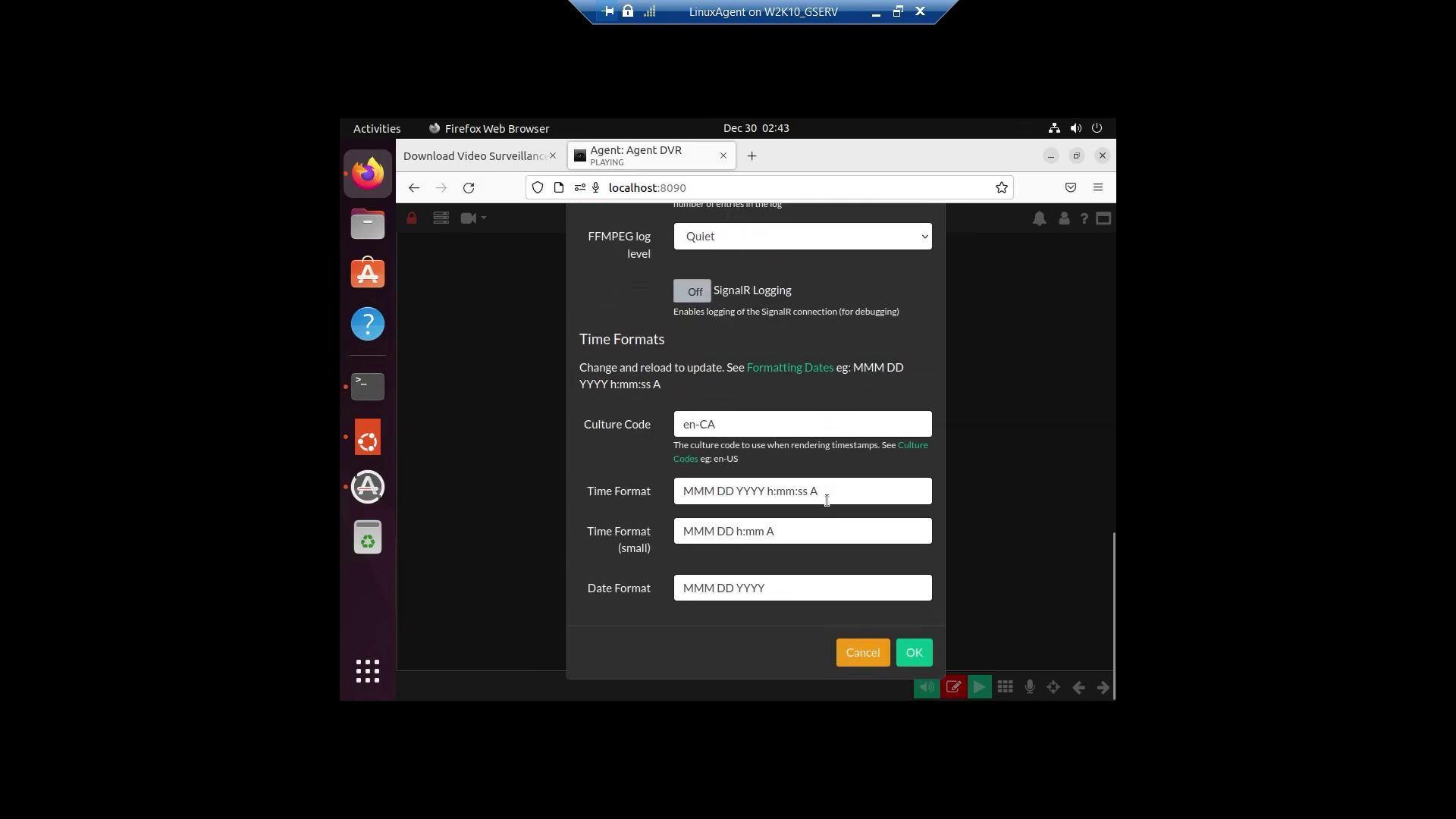
scroll(839, 617, "up", 5)
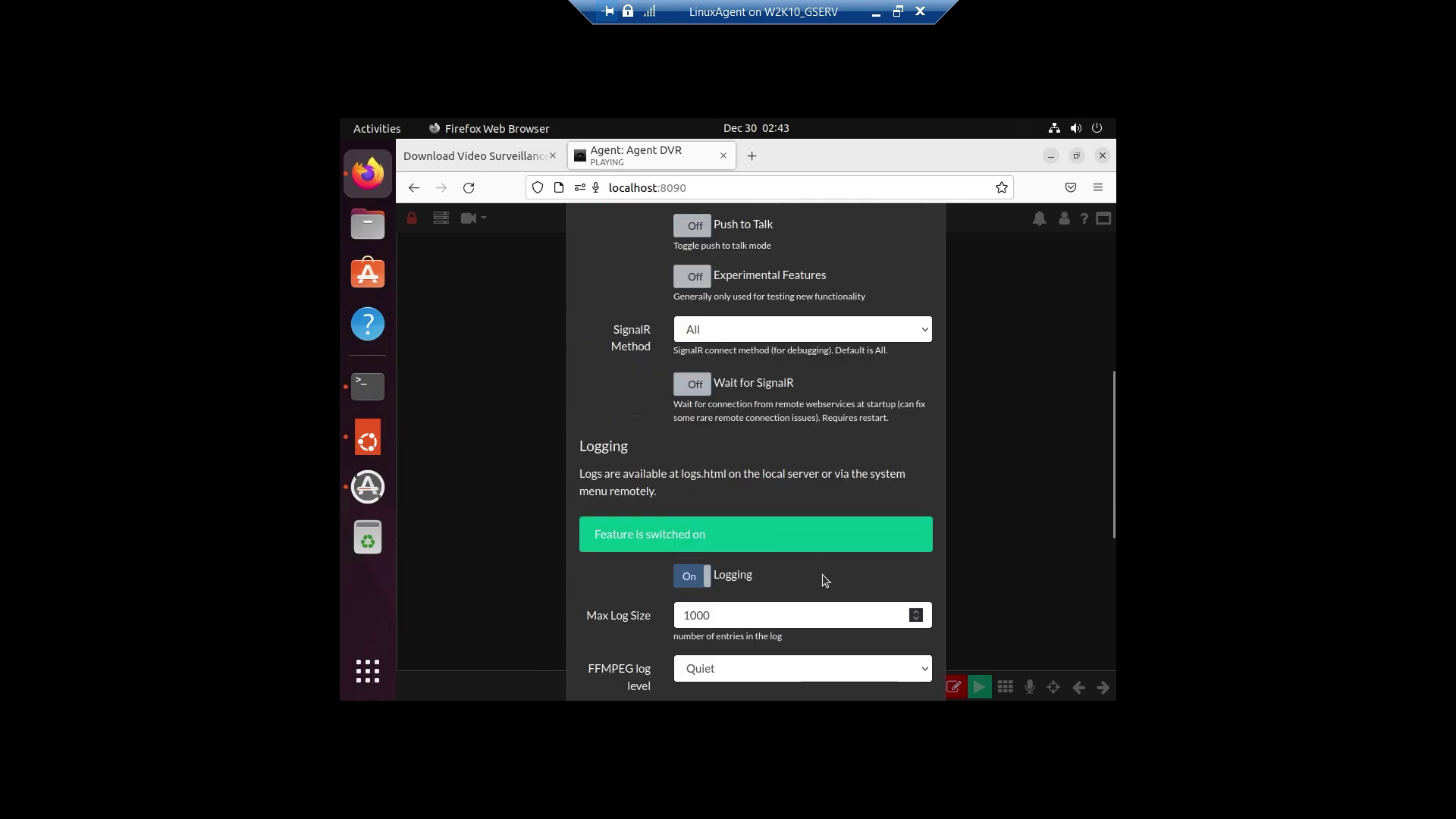
scroll(824, 577, "up", 3)
scroll(822, 575, "down", 3)
scroll(765, 553, "down", 5)
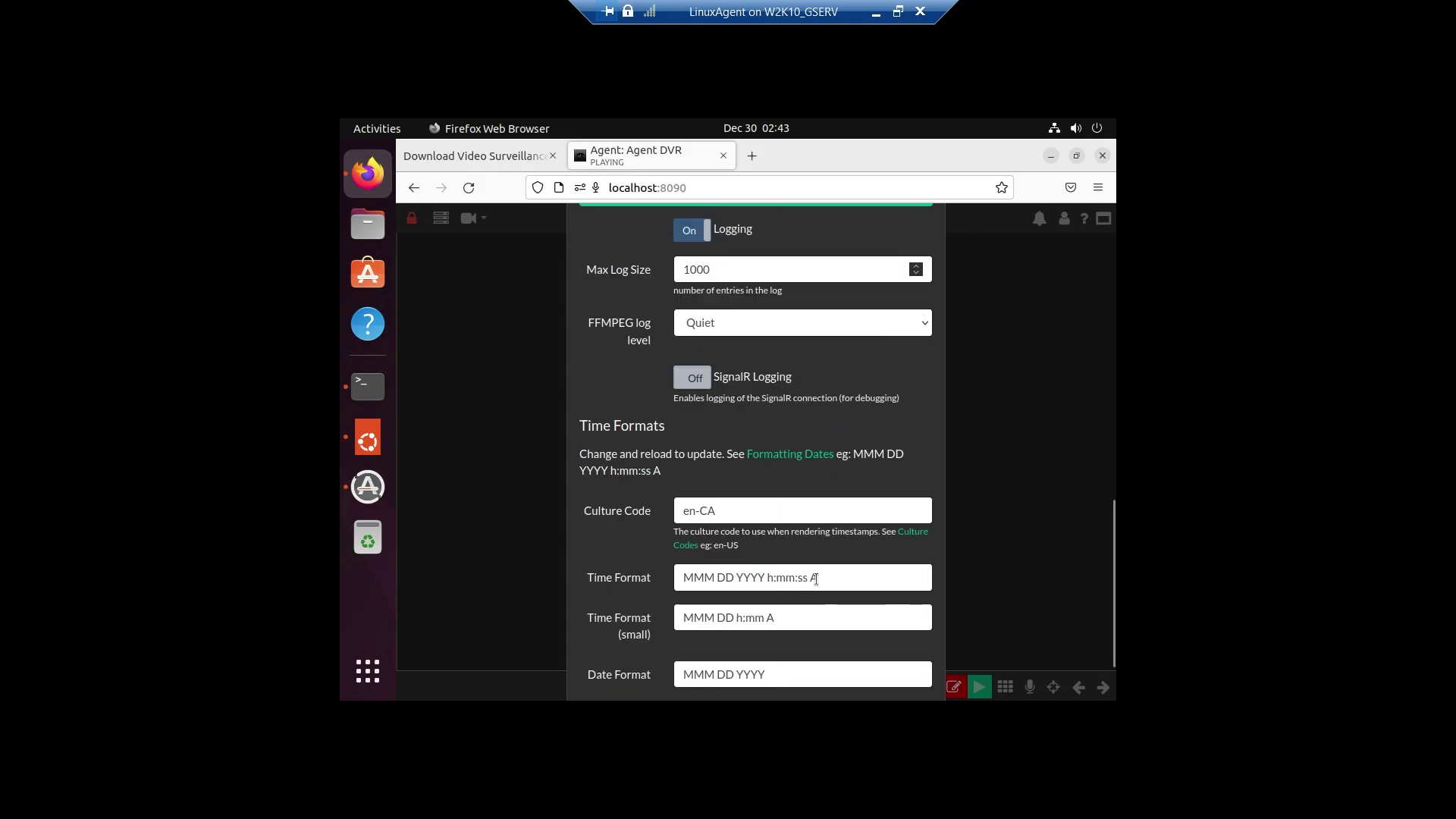
left_click(842, 646)
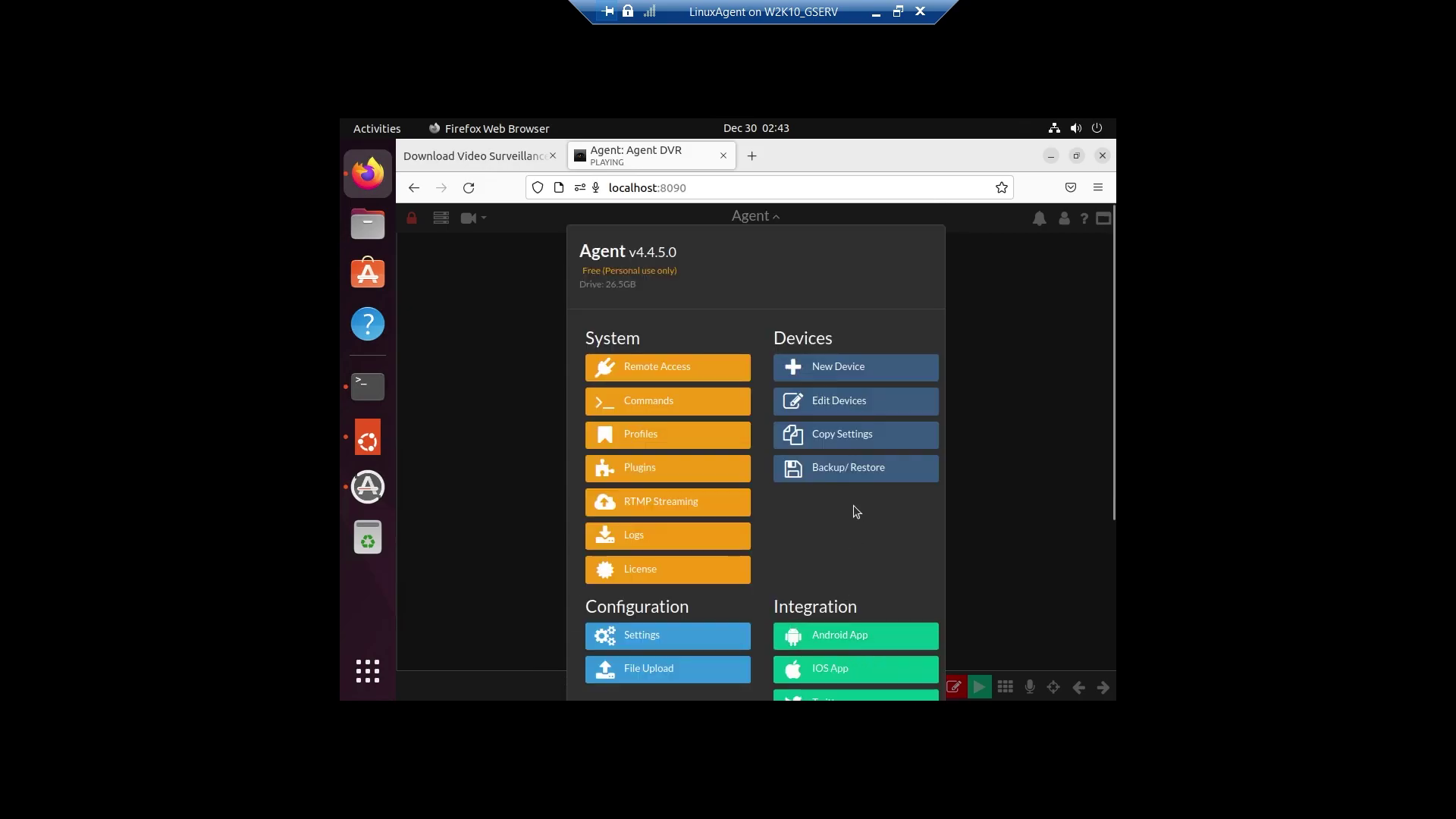
scroll(853, 505, "down", 3)
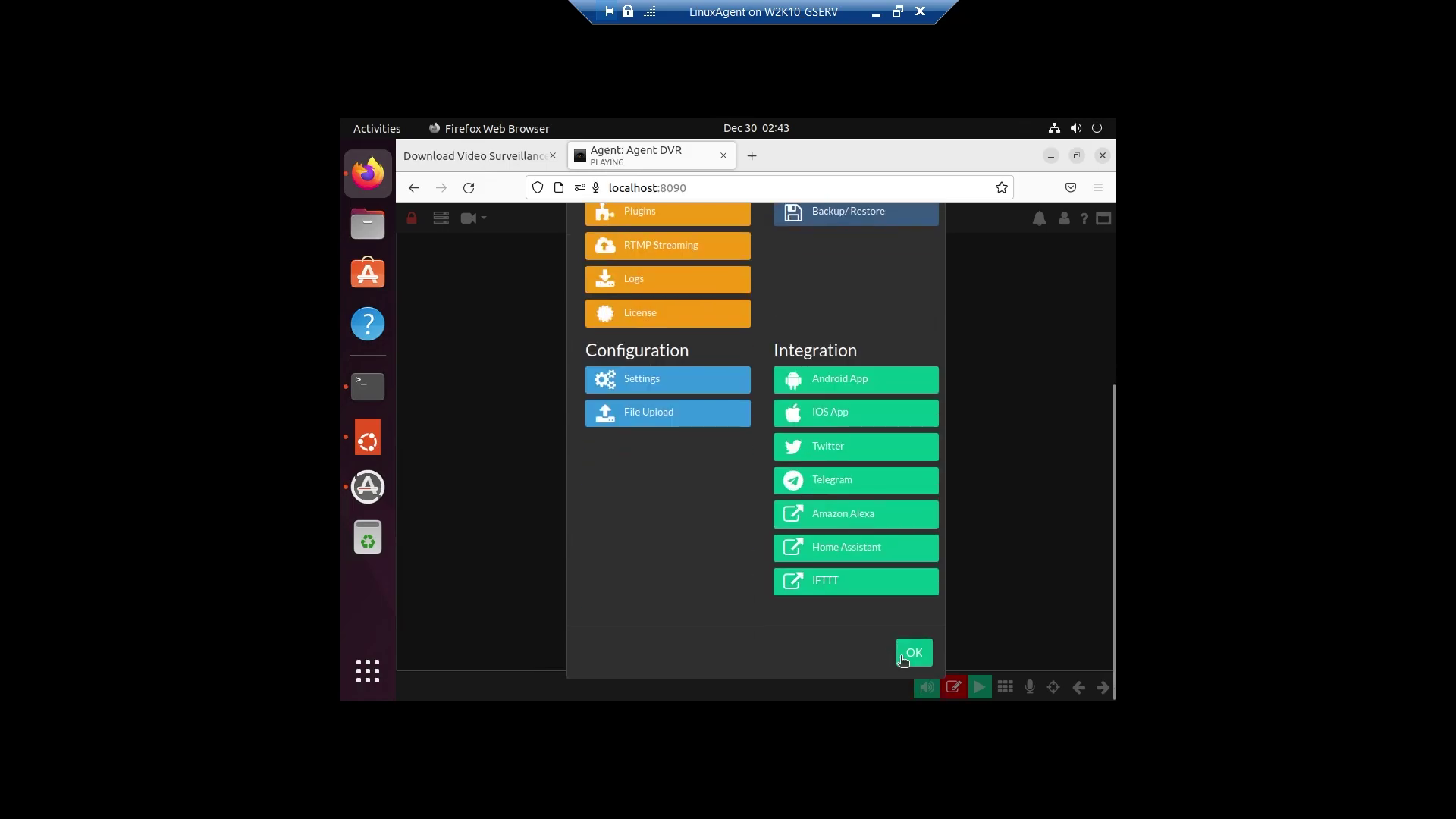
left_click(913, 653)
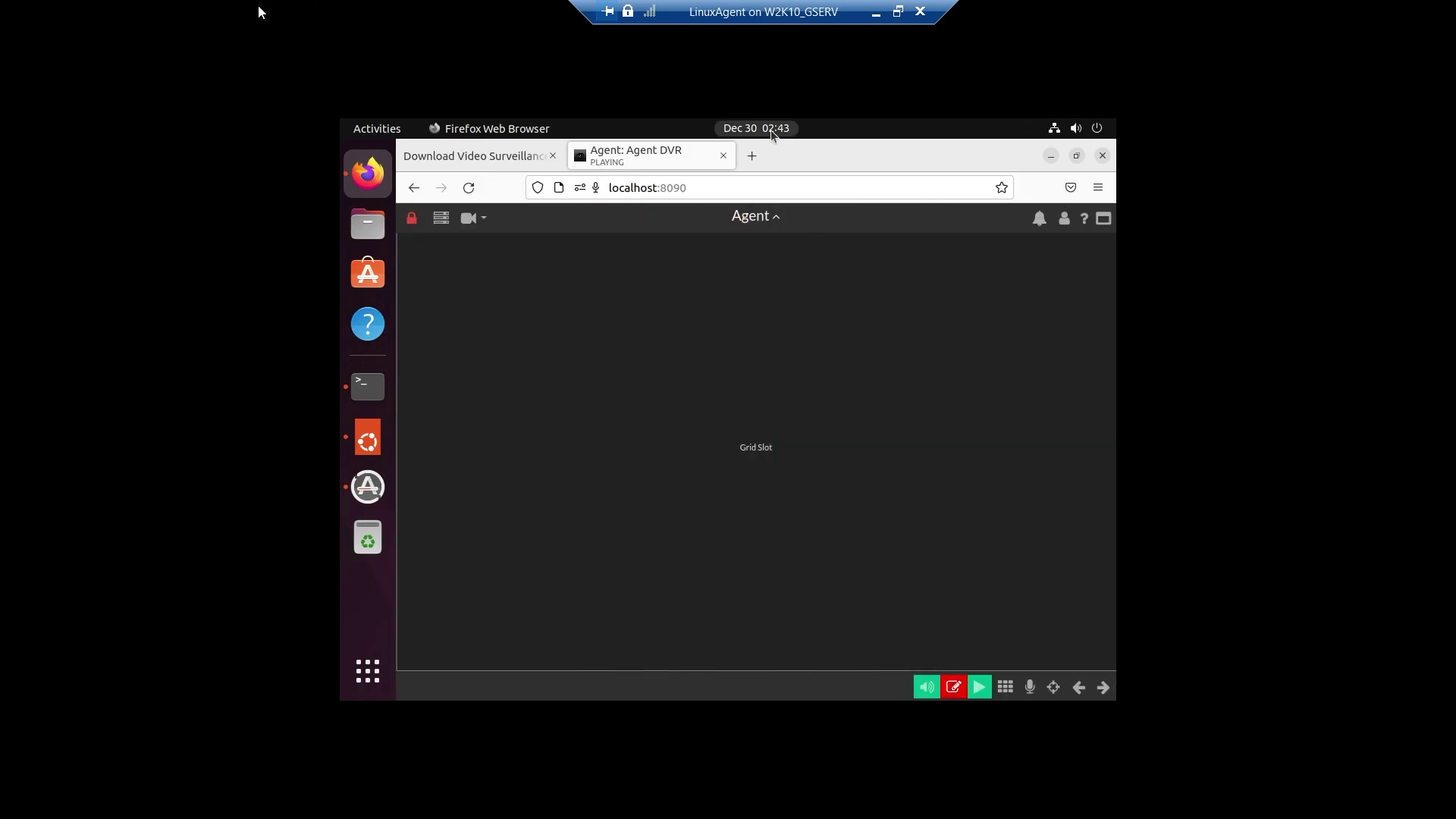